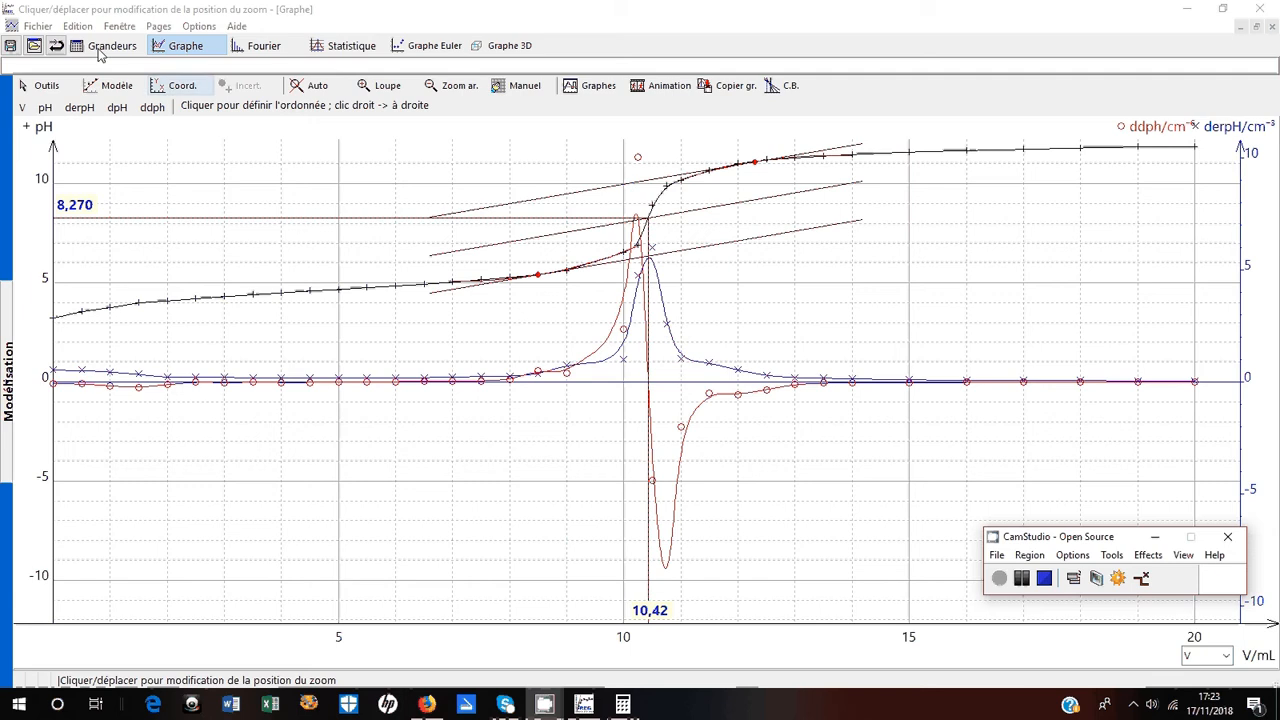
# Mark two points on the derpH curve with the free crosshair (Réticule libre), at about V = 10.83 mL and V = 9.615 mL
pyautogui.click(47, 86)
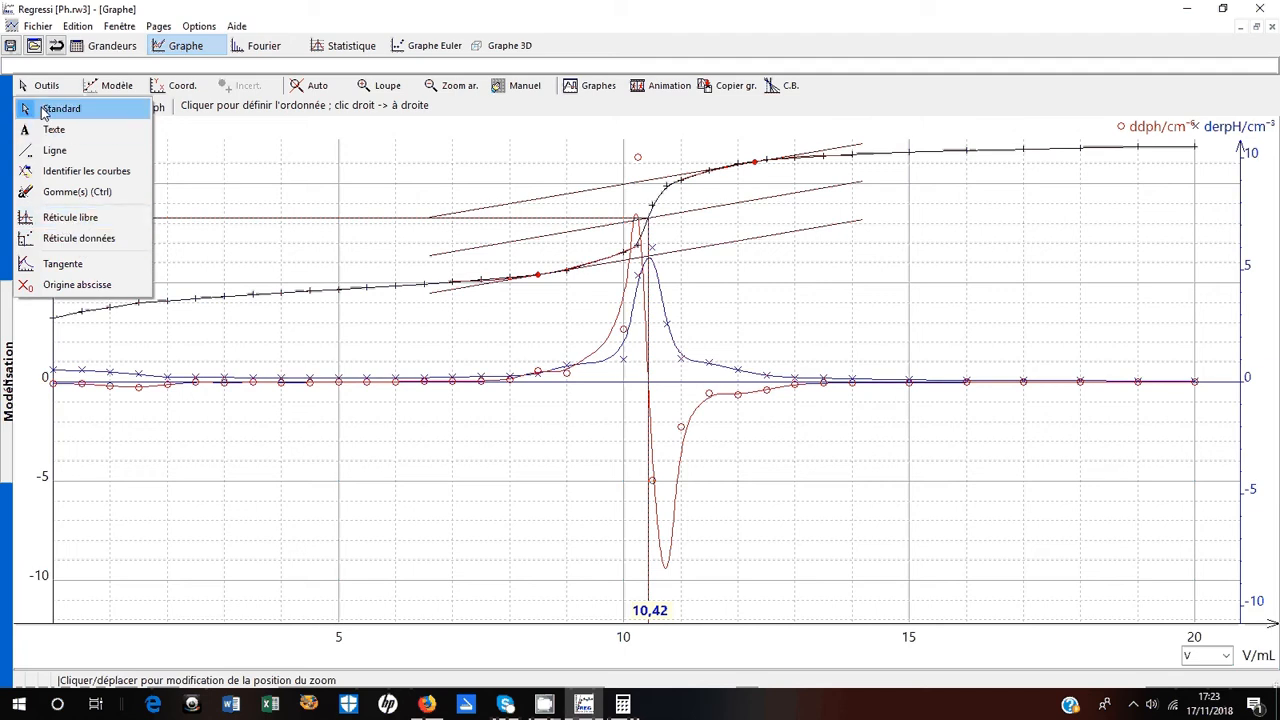
pyautogui.click(525, 17)
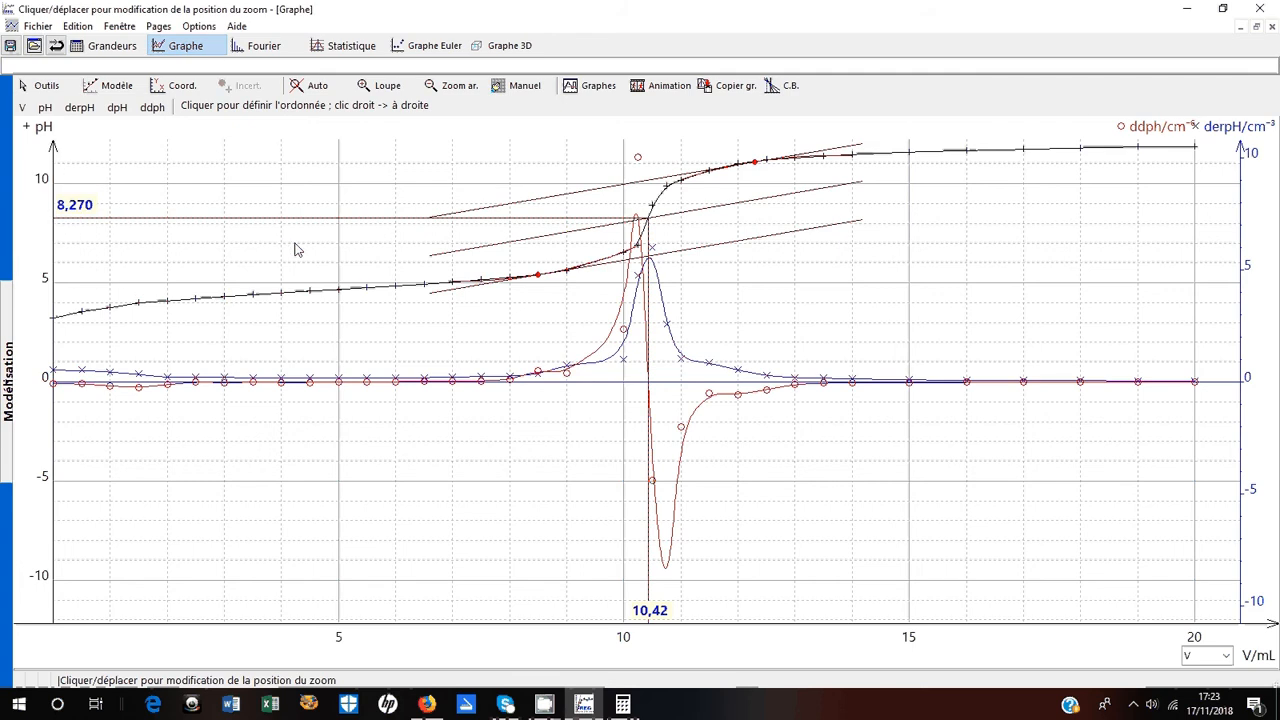
pyautogui.click(44, 88)
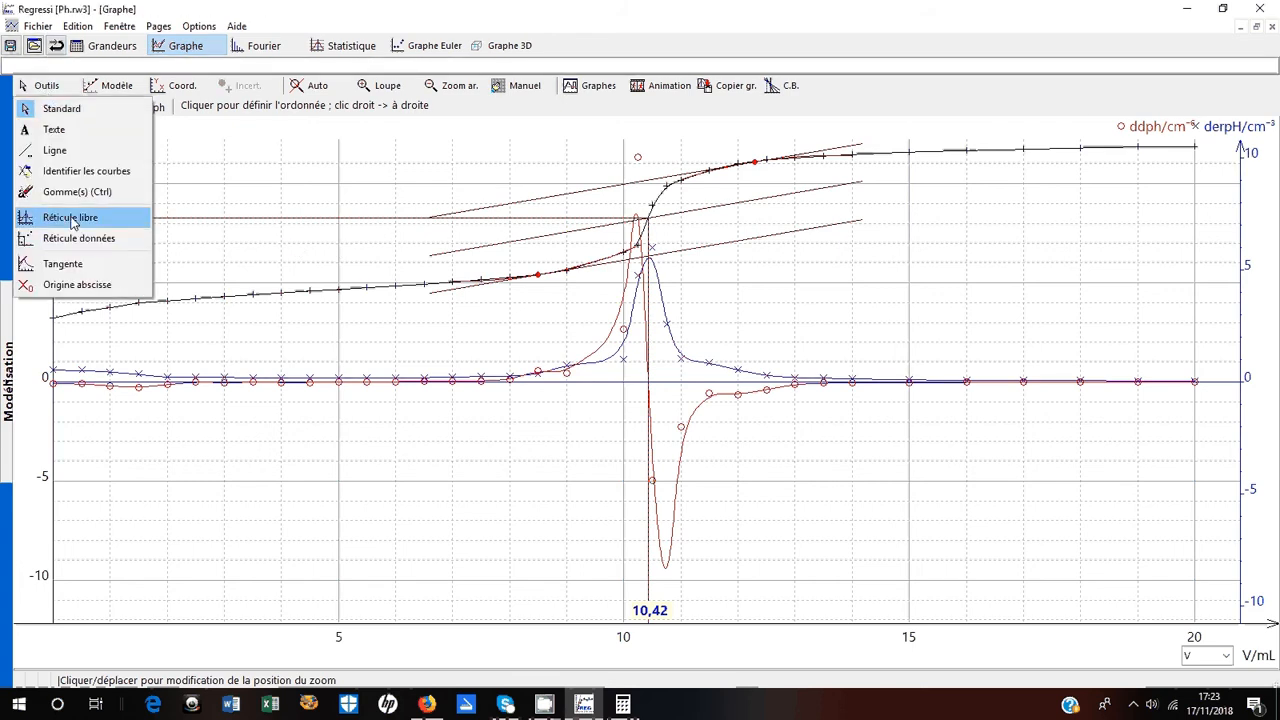
pyautogui.click(70, 217)
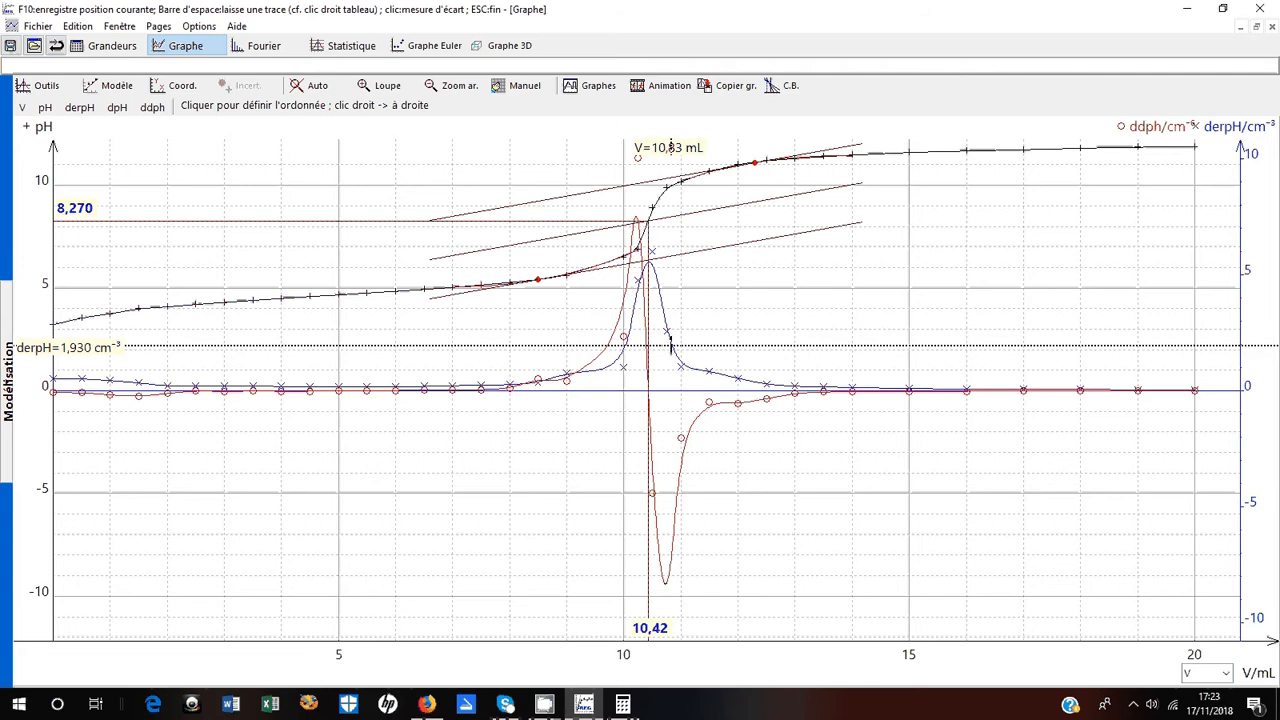
pyautogui.press('Escape')
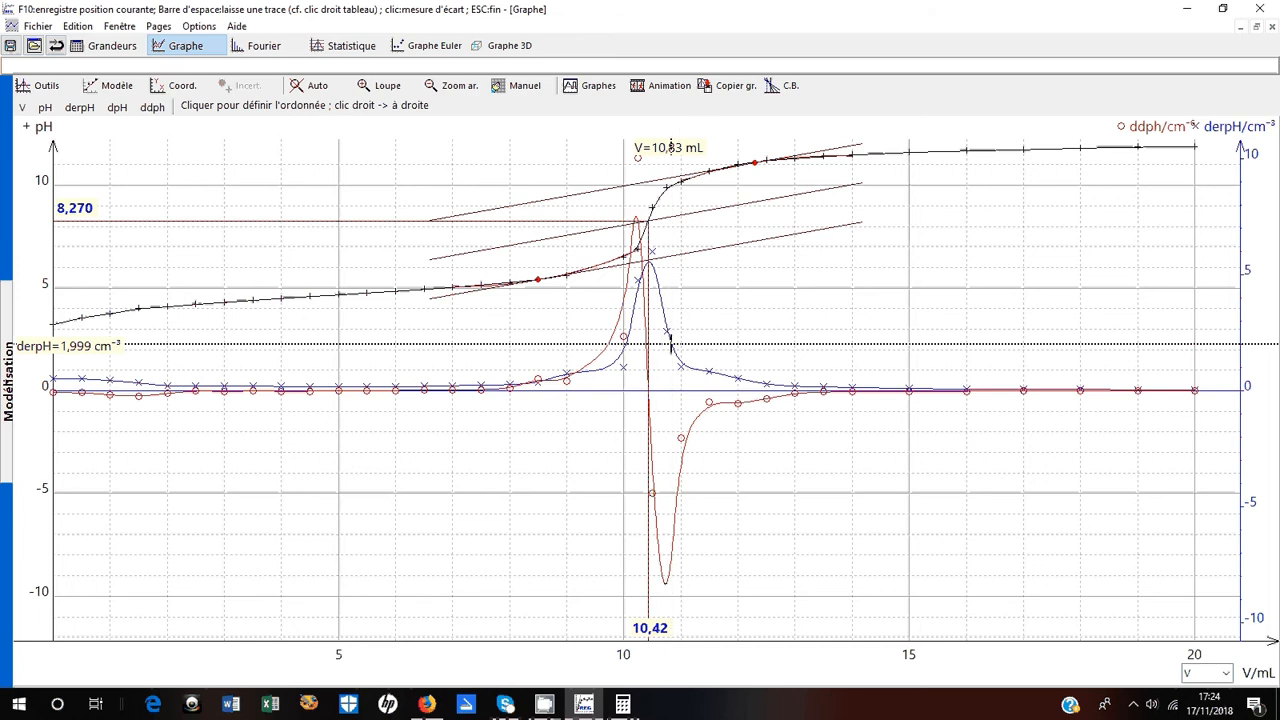
pyautogui.rightClick(670, 344)
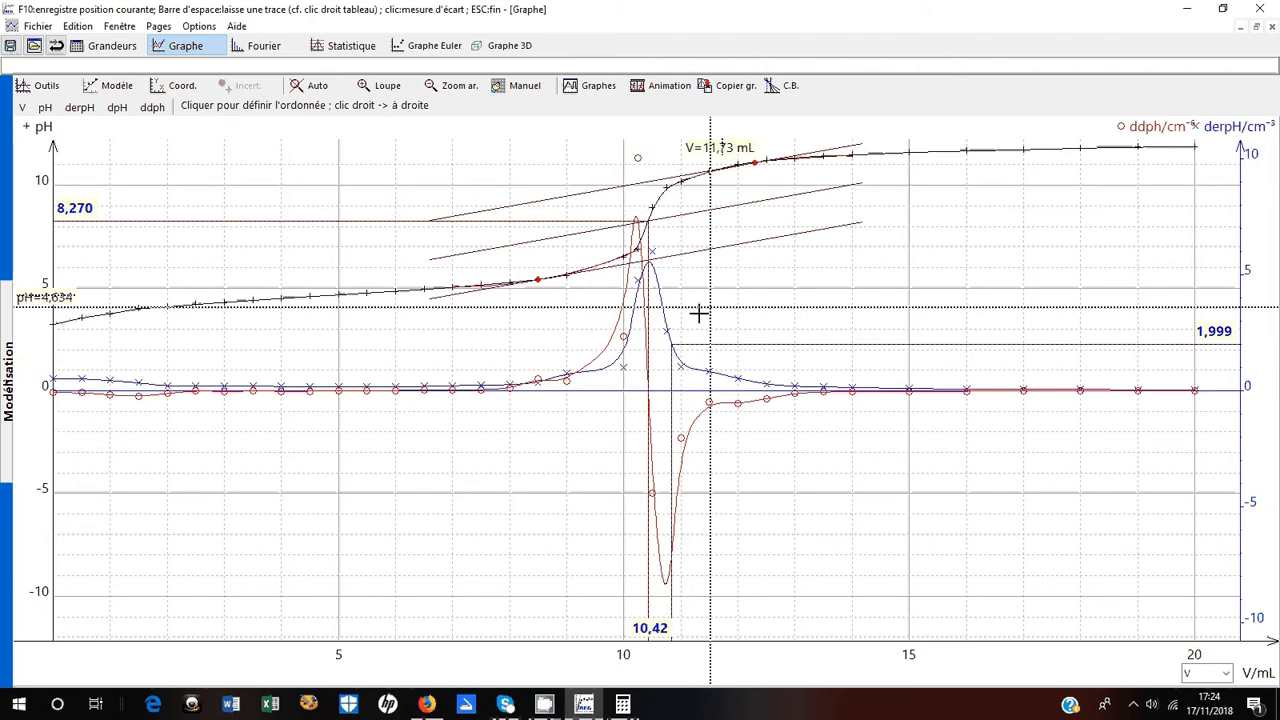
pyautogui.click(601, 371)
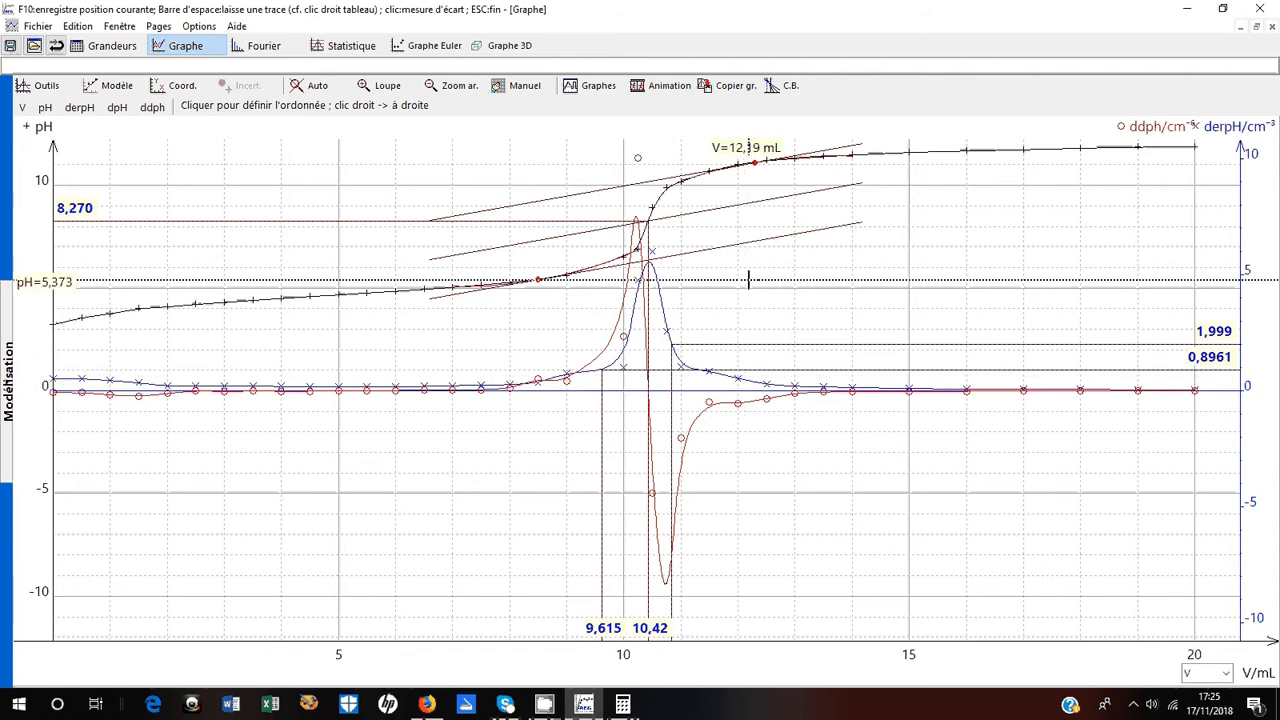
pyautogui.click(46, 88)
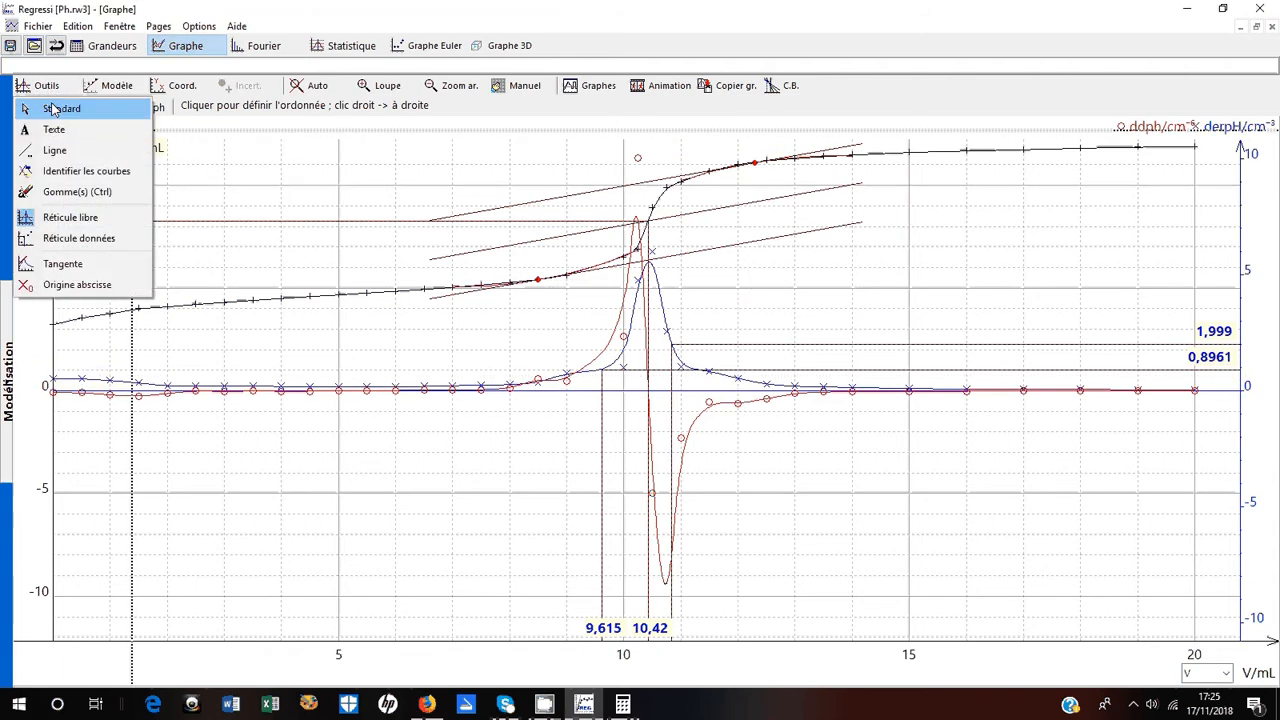
pyautogui.click(56, 109)
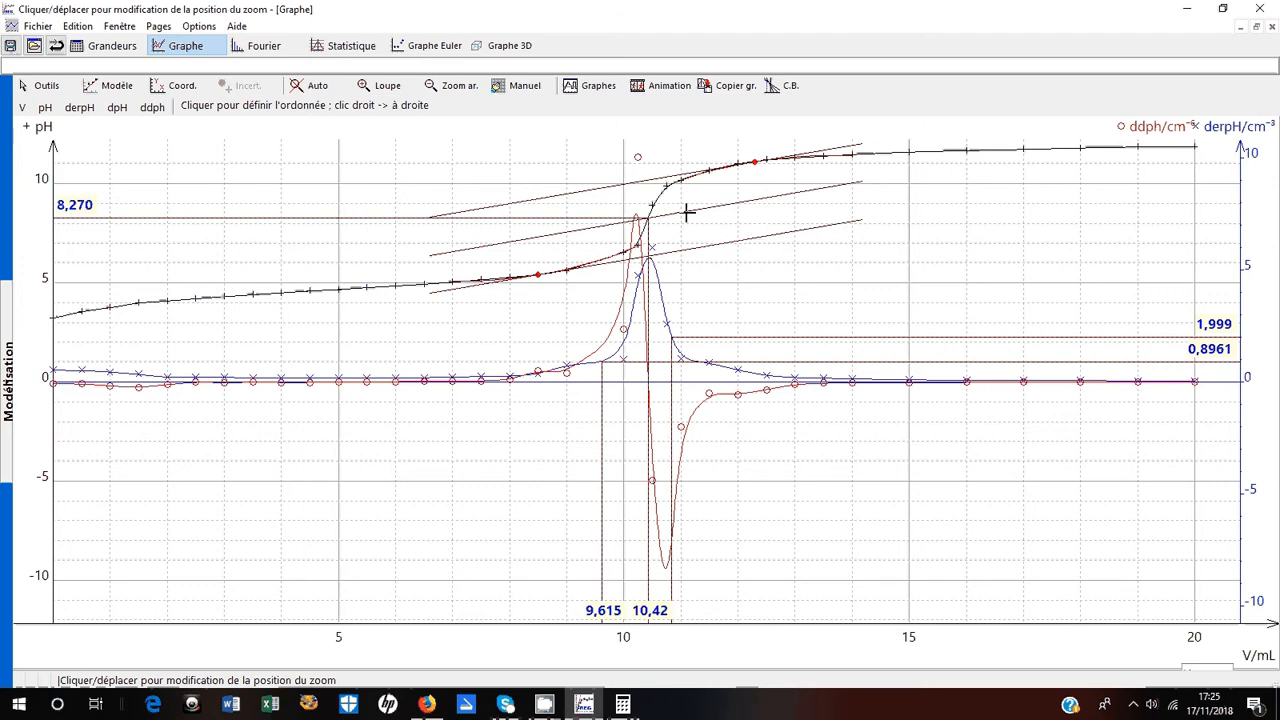
# Mark a point on the pH curve with the free crosshair at about V = 10.64 mL, ending in the standard cursor
pyautogui.click(40, 90)
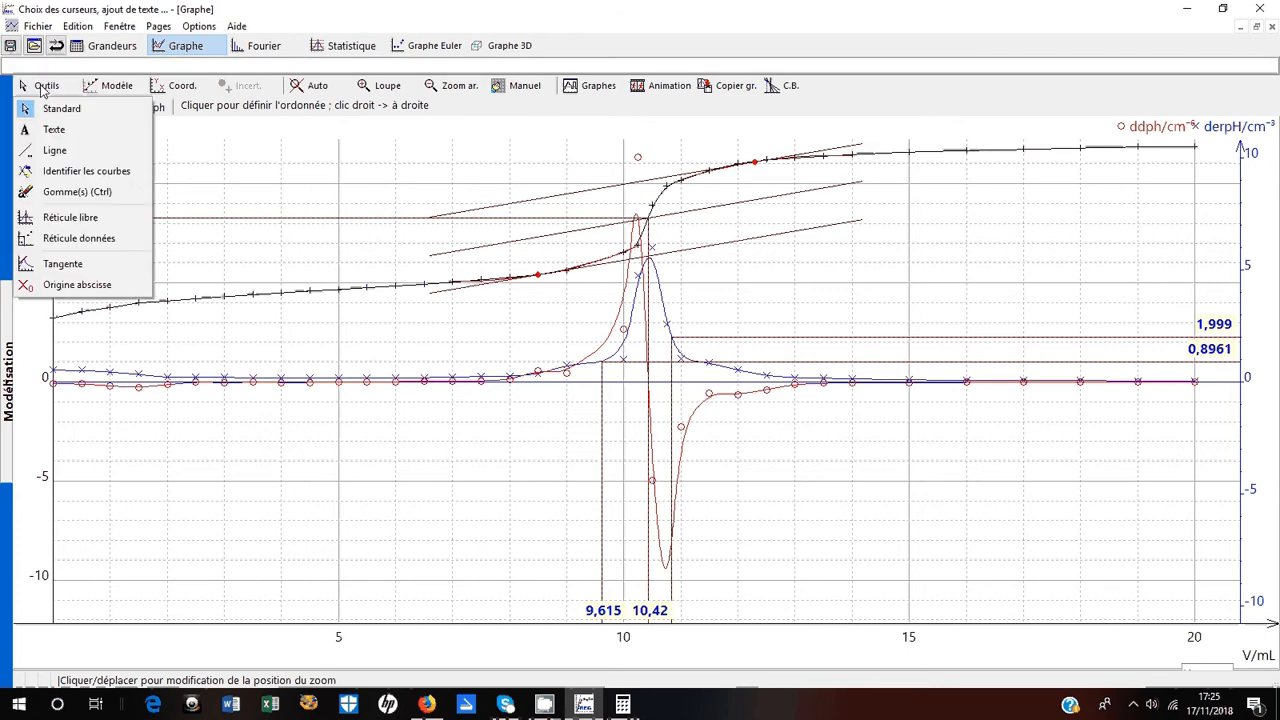
pyautogui.click(72, 216)
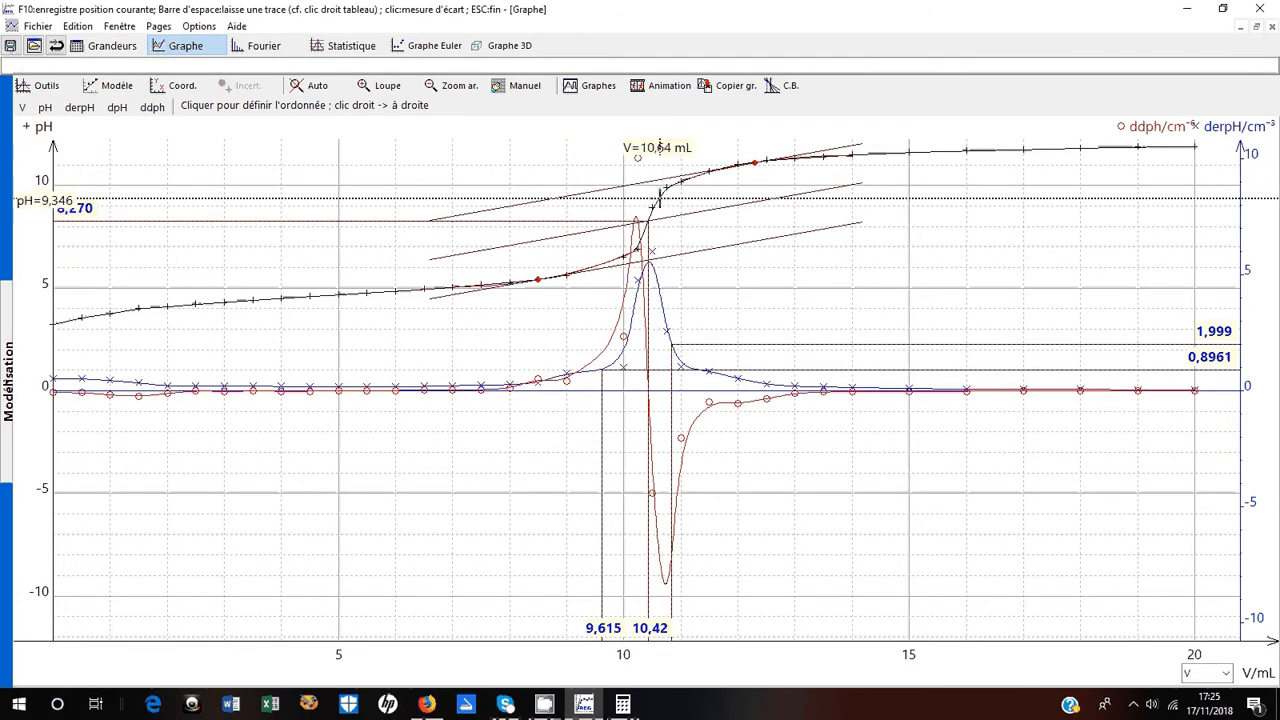
pyautogui.click(659, 198)
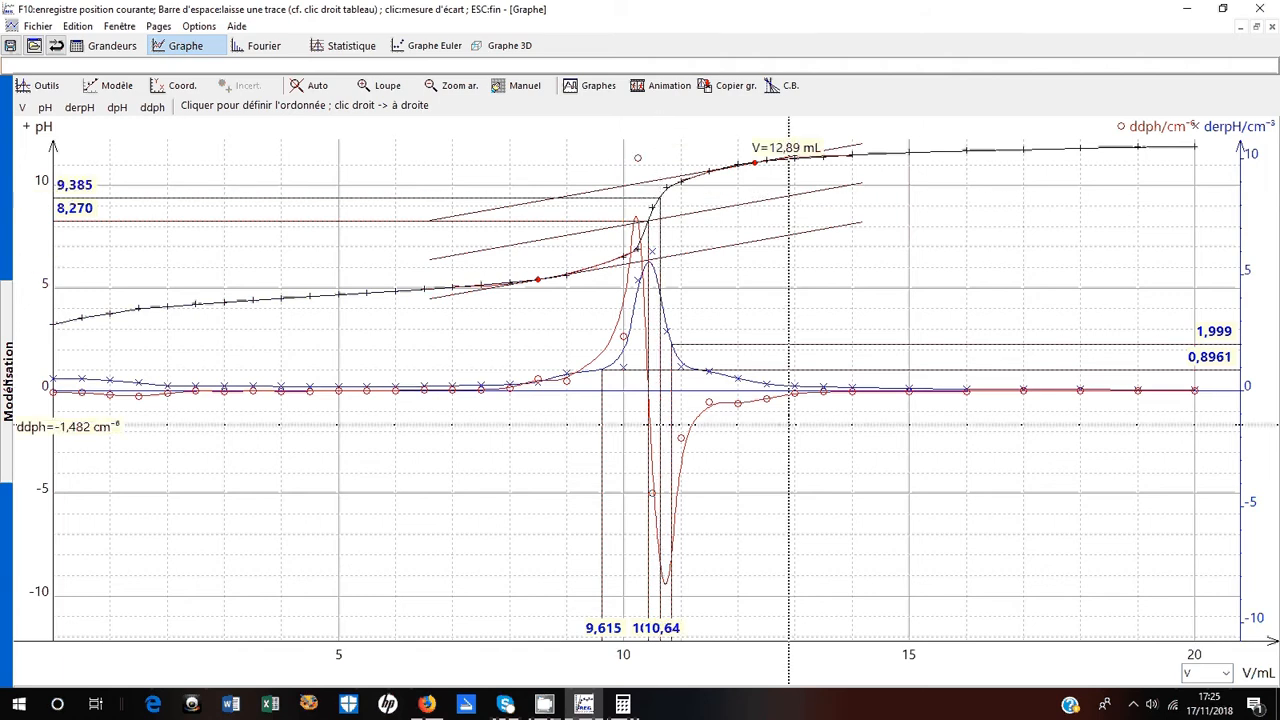
pyautogui.click(40, 85)
pyautogui.click(58, 110)
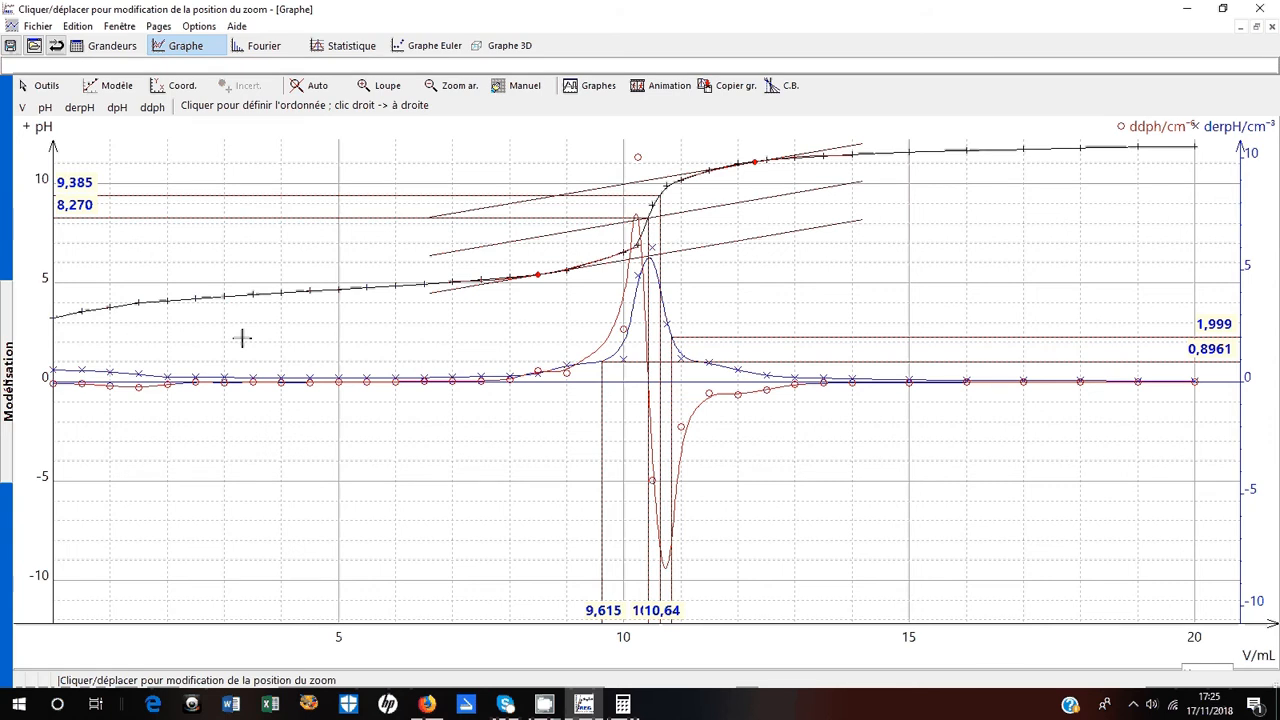
# Create a new keyboard-entry data file and define its first experimental variable as V in mL
pyautogui.click(40, 27)
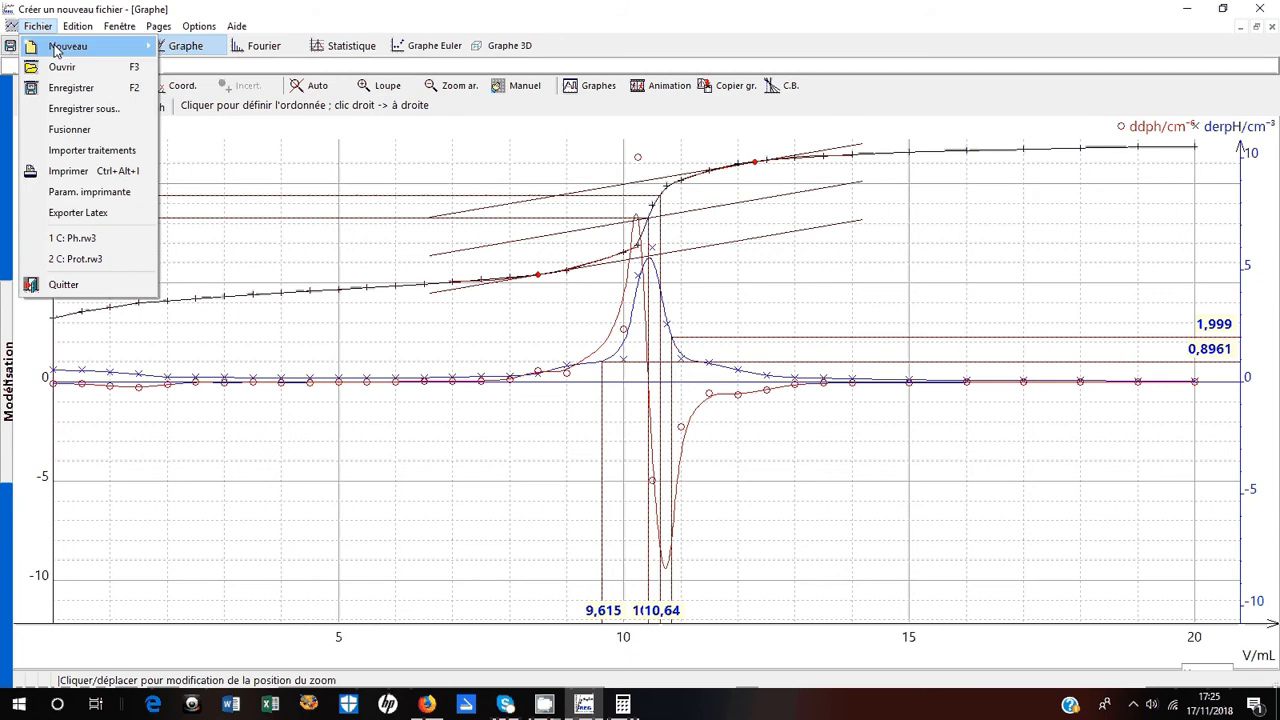
pyautogui.moveTo(68, 46)
pyautogui.click(198, 48)
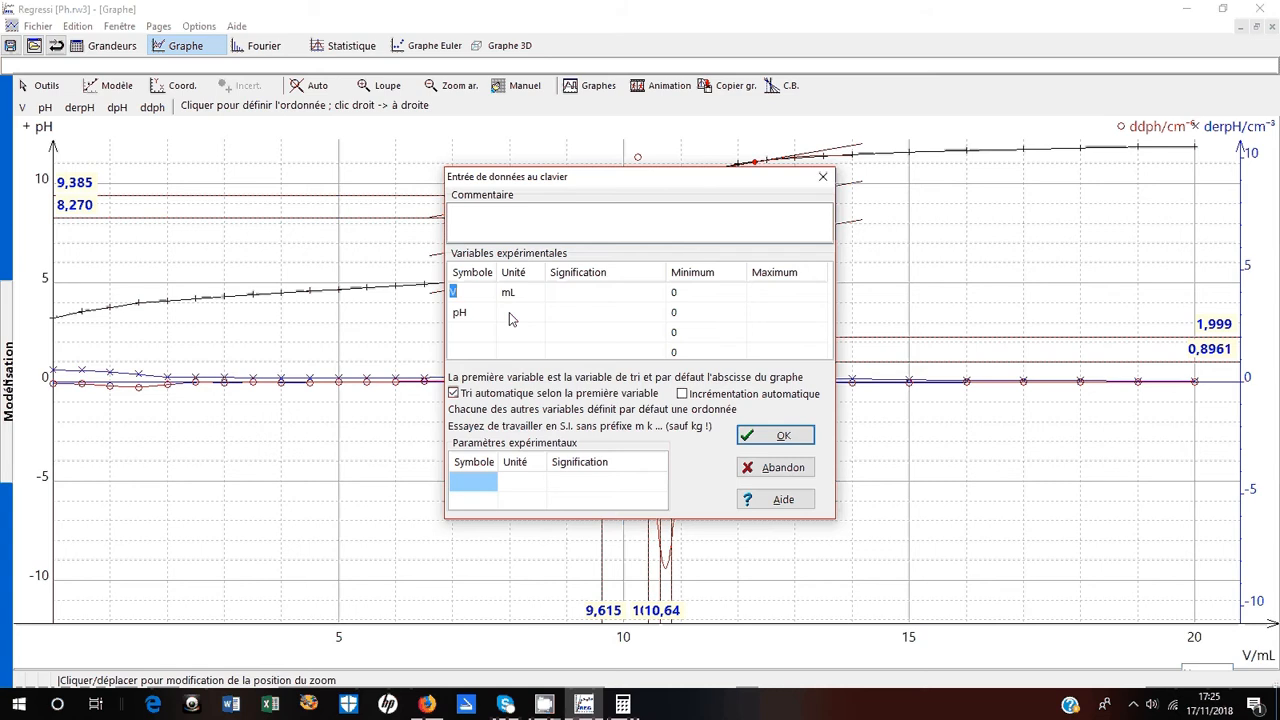
pyautogui.press('BackSpace')
pyautogui.click(533, 293)
pyautogui.press('BackSpace')
pyautogui.press('BackSpace')
pyautogui.click(470, 292)
pyautogui.write('V')
pyautogui.press('Tab')
pyautogui.write('mL')
pyautogui.press('Return')
# Define the second experimental variable as G in mS and create the data table
pyautogui.write('G')
pyautogui.press('Tab')
pyautogui.write('mS')
pyautogui.press('Return')
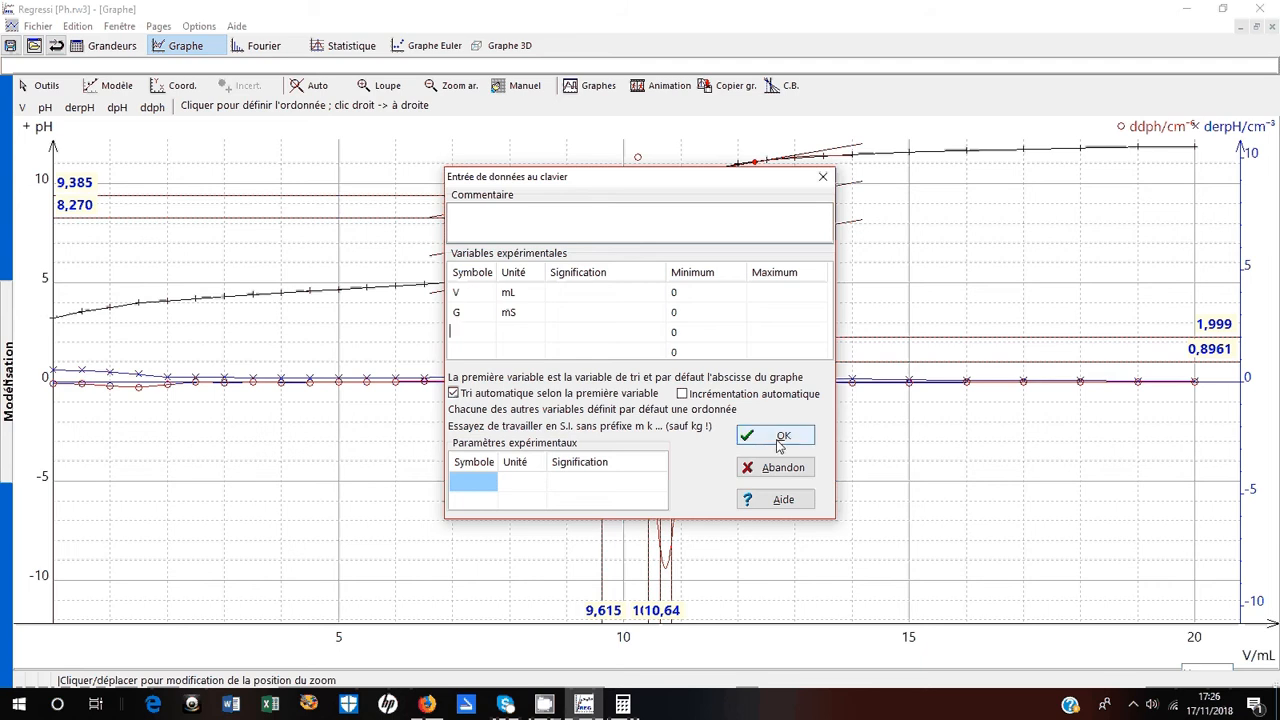
pyautogui.click(778, 440)
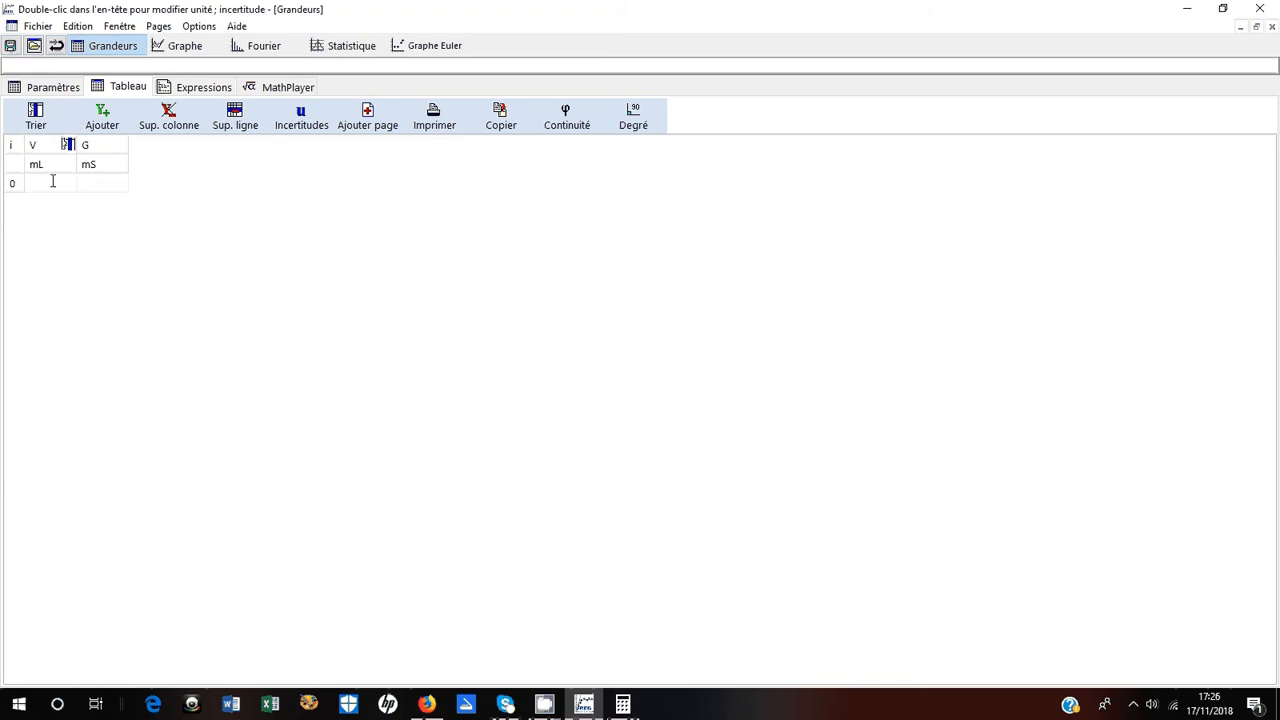
pyautogui.click(548, 707)
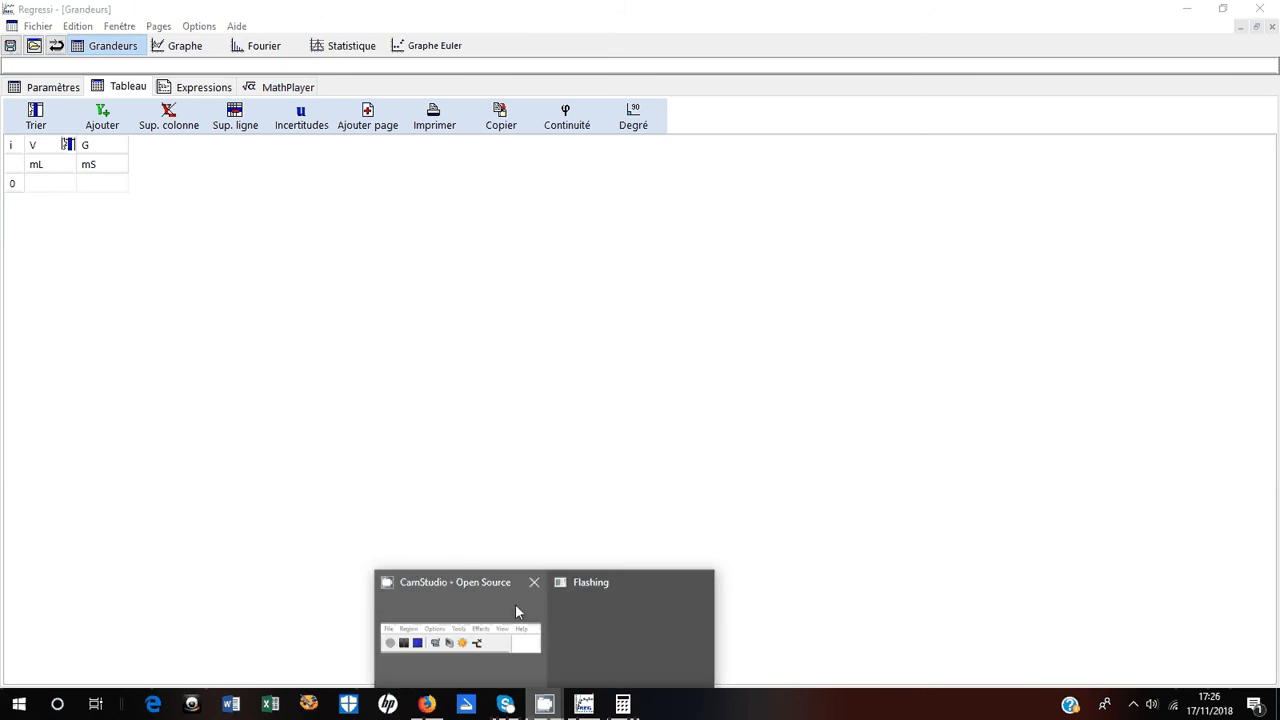
pyautogui.moveTo(515, 604)
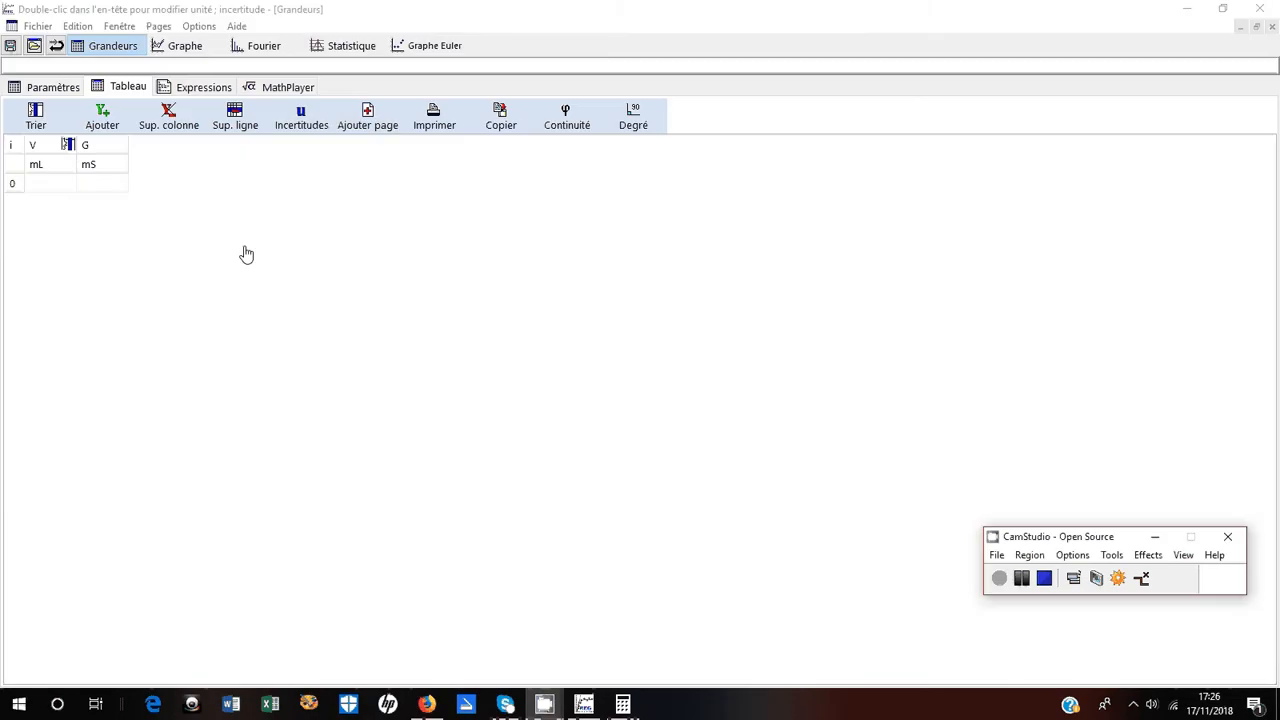
# Enter the first two table rows: V 0 mL with G 100 mS, and V 1 mL with G 90 mS
pyautogui.click(43, 187)
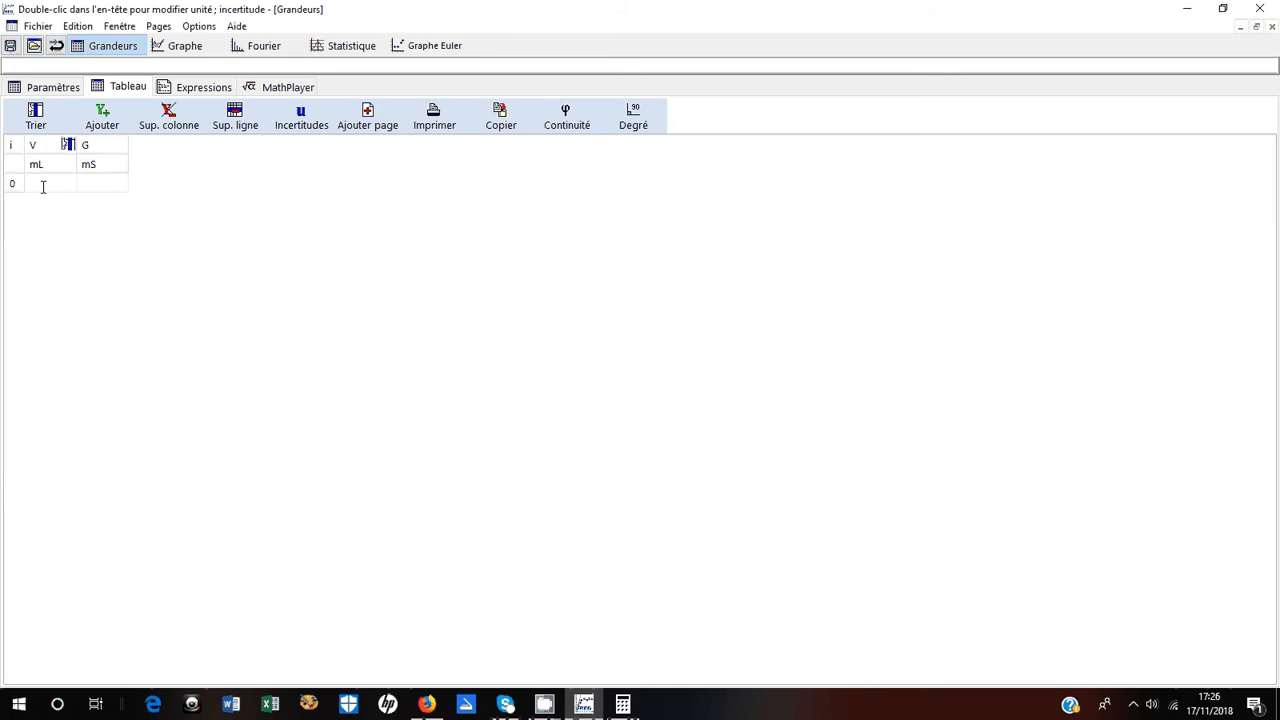
pyautogui.write('0')
pyautogui.press('Tab')
pyautogui.write('100')
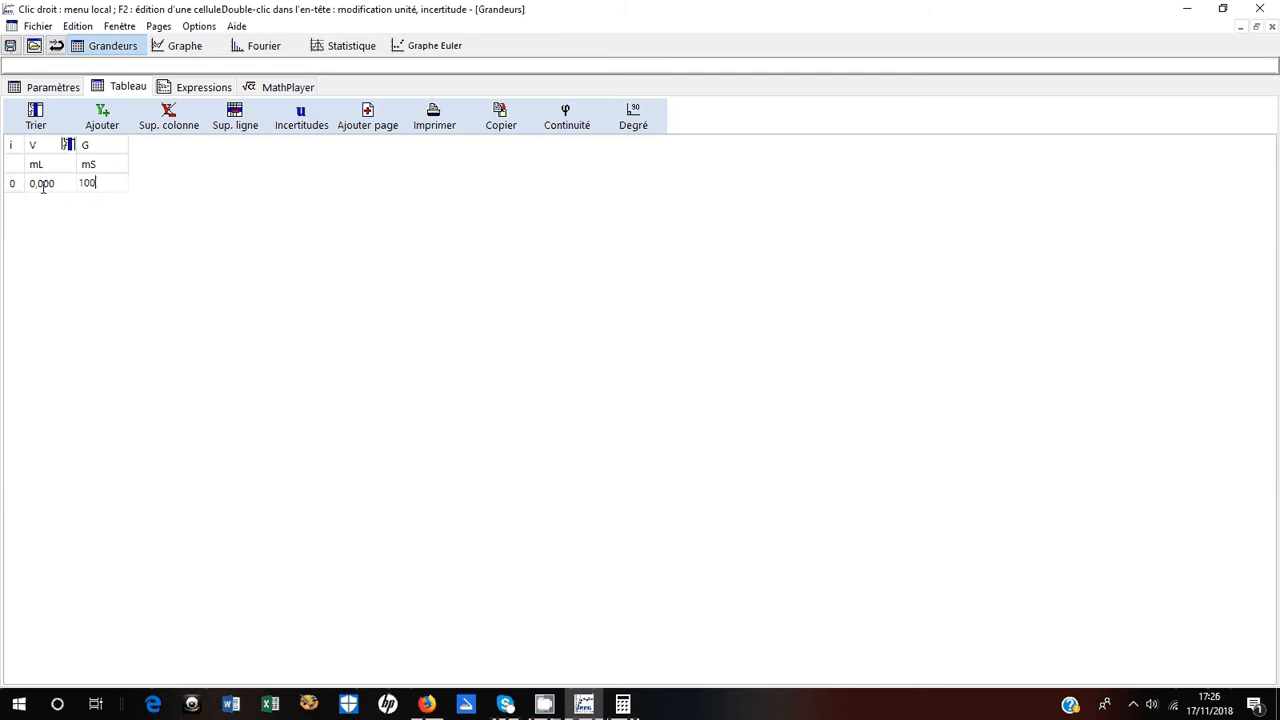
pyautogui.press('Return')
pyautogui.write('1')
pyautogui.press('Tab')
pyautogui.write('90')
pyautogui.press('Return')
# Enter the table rows V 2 mL with G 80 mS, and V 3 mL with G 70 mS
pyautogui.write('2')
pyautogui.press('Tab')
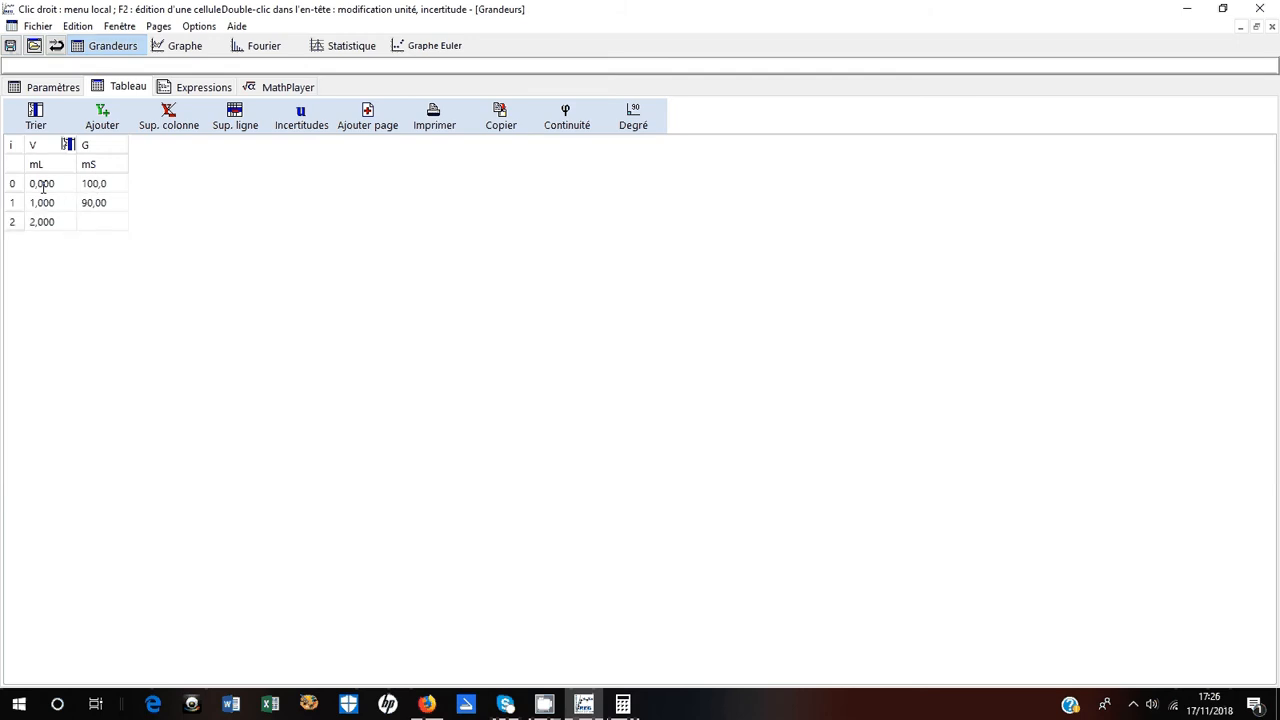
pyautogui.write('80')
pyautogui.press('Return')
pyautogui.write('3')
pyautogui.press('Tab')
pyautogui.write('70')
pyautogui.press('Return')
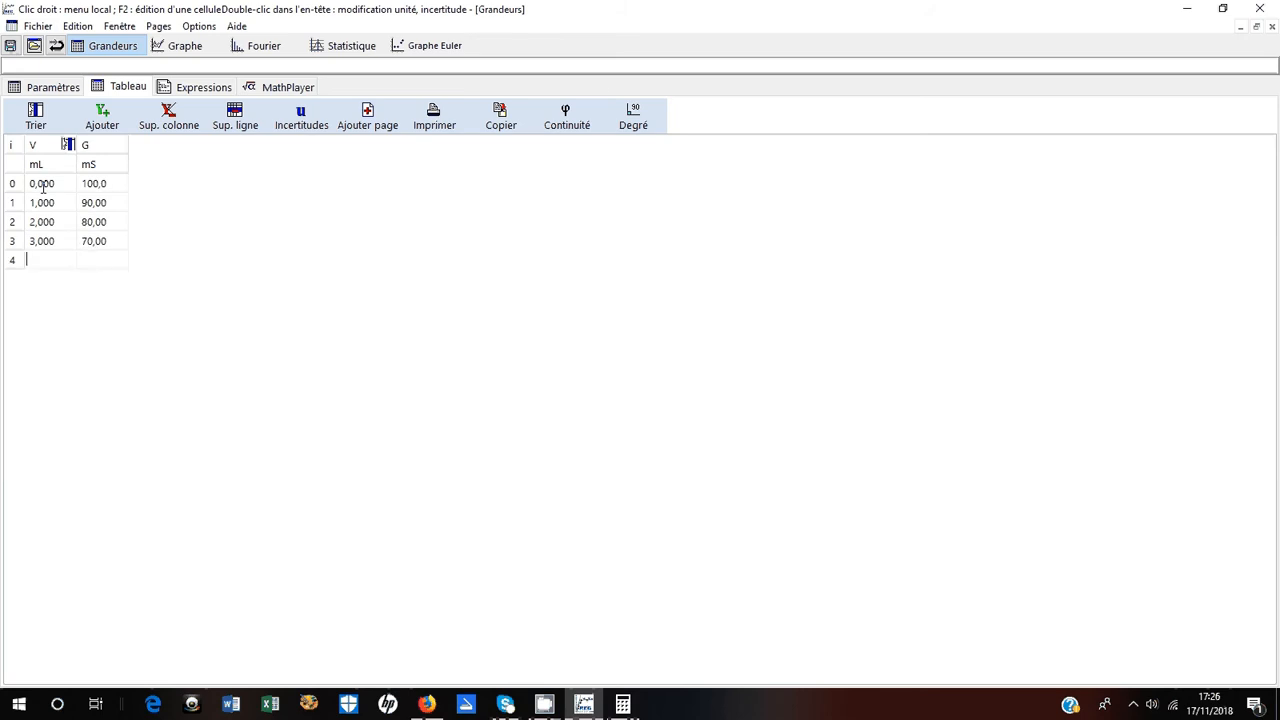
# Enter the table rows V 4 mL with G 68 mS, and V 5 mL with G 72 mS
pyautogui.write('4')
pyautogui.press('Tab')
pyautogui.write('68')
pyautogui.press('Return')
pyautogui.write('5')
pyautogui.press('Tab')
pyautogui.write('72')
pyautogui.press('Return')
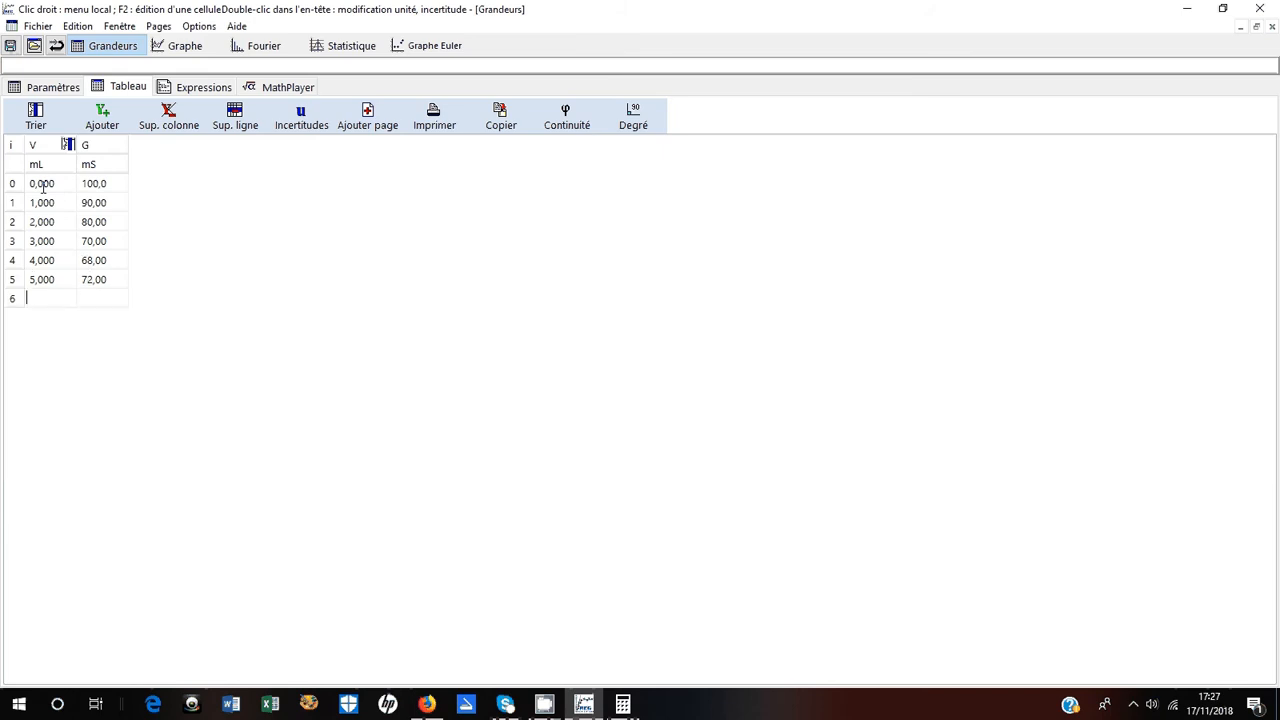
# Enter the table rows V 6 mL with G 76 mS, and V 7 mL with G 80 mS
pyautogui.write('6')
pyautogui.press('Tab')
pyautogui.write('76')
pyautogui.press('Return')
pyautogui.write('7')
pyautogui.press('Tab')
pyautogui.write('80')
pyautogui.press('Return')
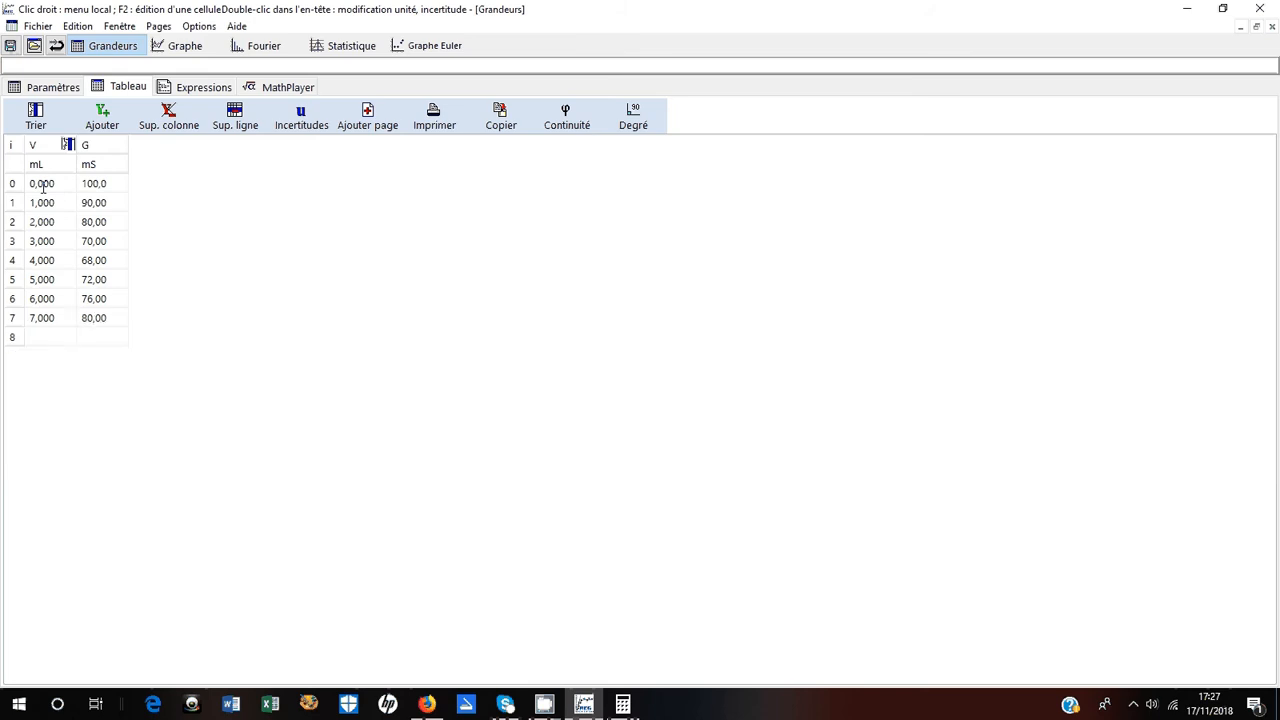
# Enter the table rows V 8 mL with G 84 mS, and V 9 mL with G 90 mS
pyautogui.write('8')
pyautogui.press('Tab')
pyautogui.write('84')
pyautogui.press('Return')
pyautogui.write('9')
pyautogui.press('Tab')
pyautogui.write('90')
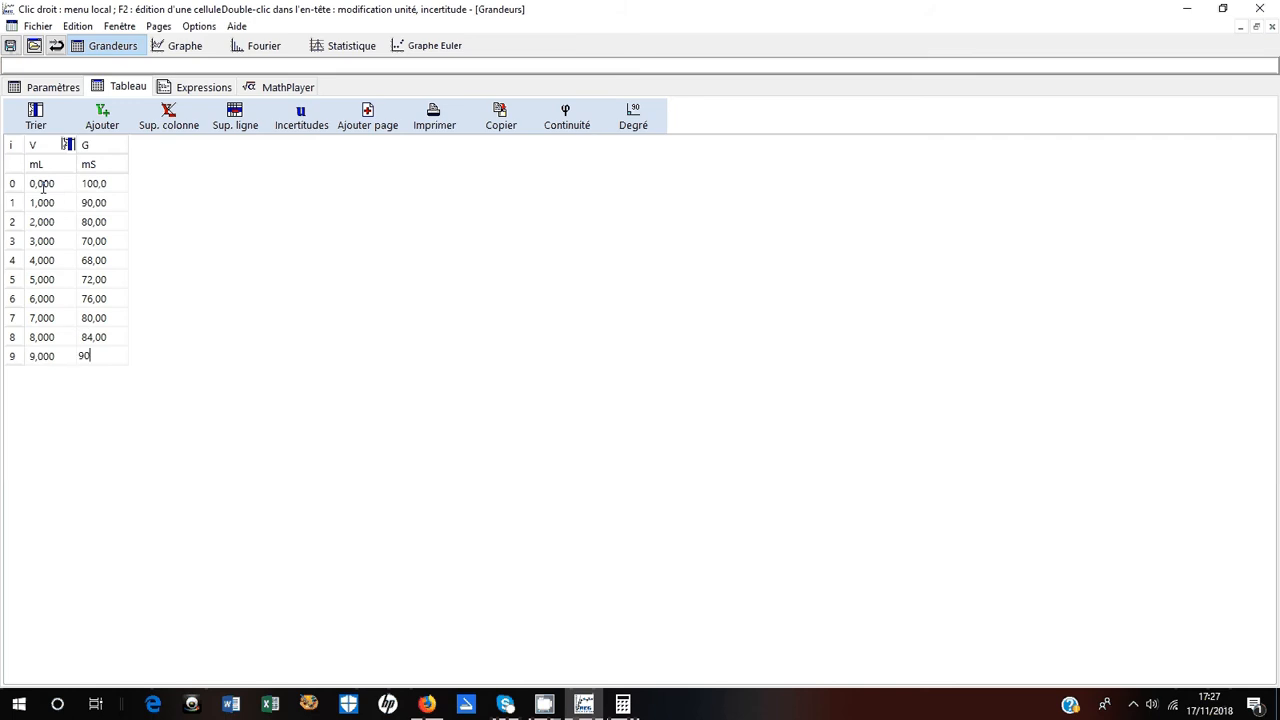
pyautogui.press('Return')
# Enter the table rows V 10 mL with G 96 mS, and V 11 mL with G 102 mS
pyautogui.write('10')
pyautogui.press('Tab')
pyautogui.write('96')
pyautogui.press('Return')
pyautogui.write('11')
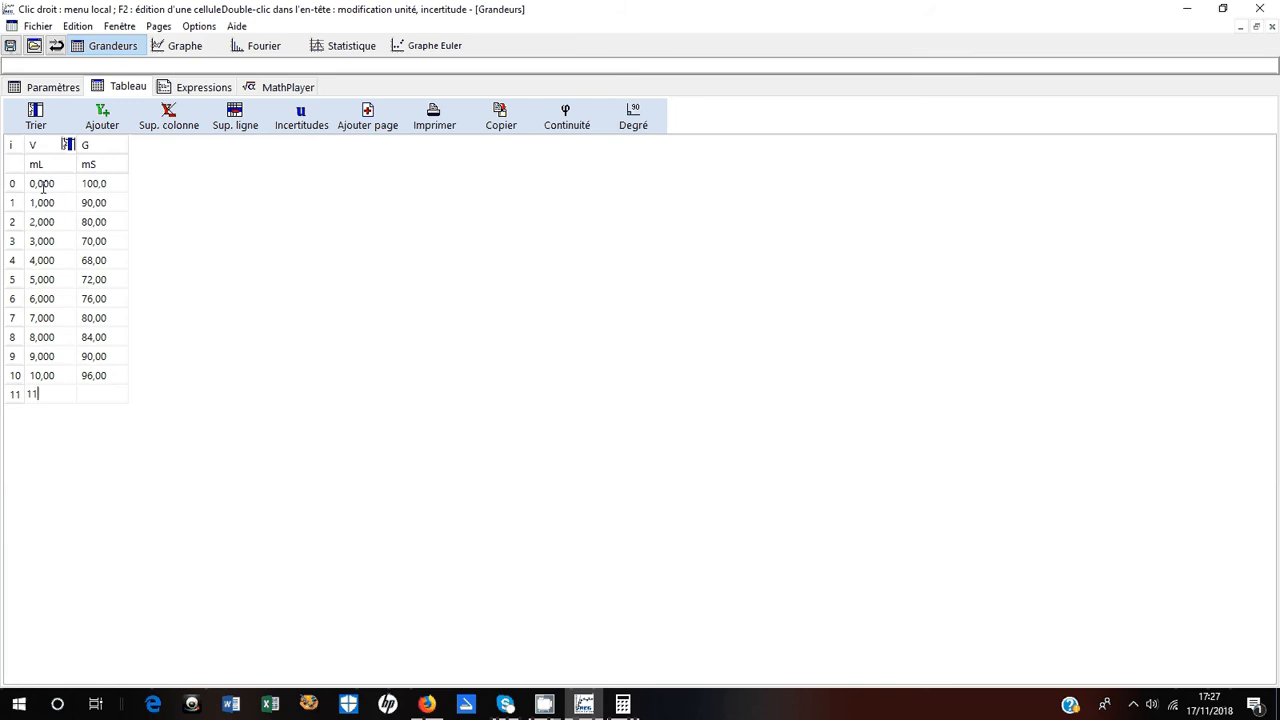
pyautogui.press('Tab')
pyautogui.write('102')
pyautogui.press('Return')
# Enter the table rows V 12 mL with G 108 mS, and V 13 mL with G 114 mS
pyautogui.write('12')
pyautogui.press('Tab')
pyautogui.write('108')
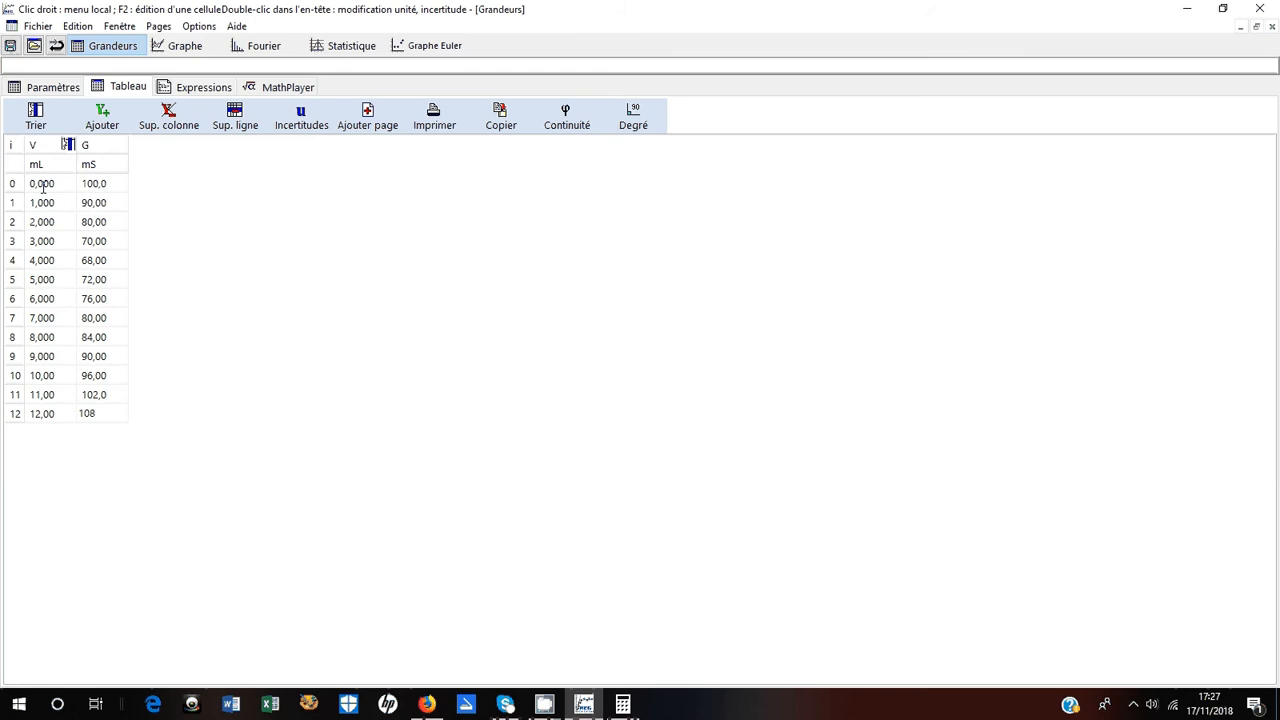
pyautogui.press('Return')
pyautogui.write('13')
pyautogui.press('Tab')
pyautogui.write('114')
pyautogui.press('Return')
# Enter the table rows V 14 mL with G 120 mS, and V 15 mL with G 126 mS
pyautogui.write('14')
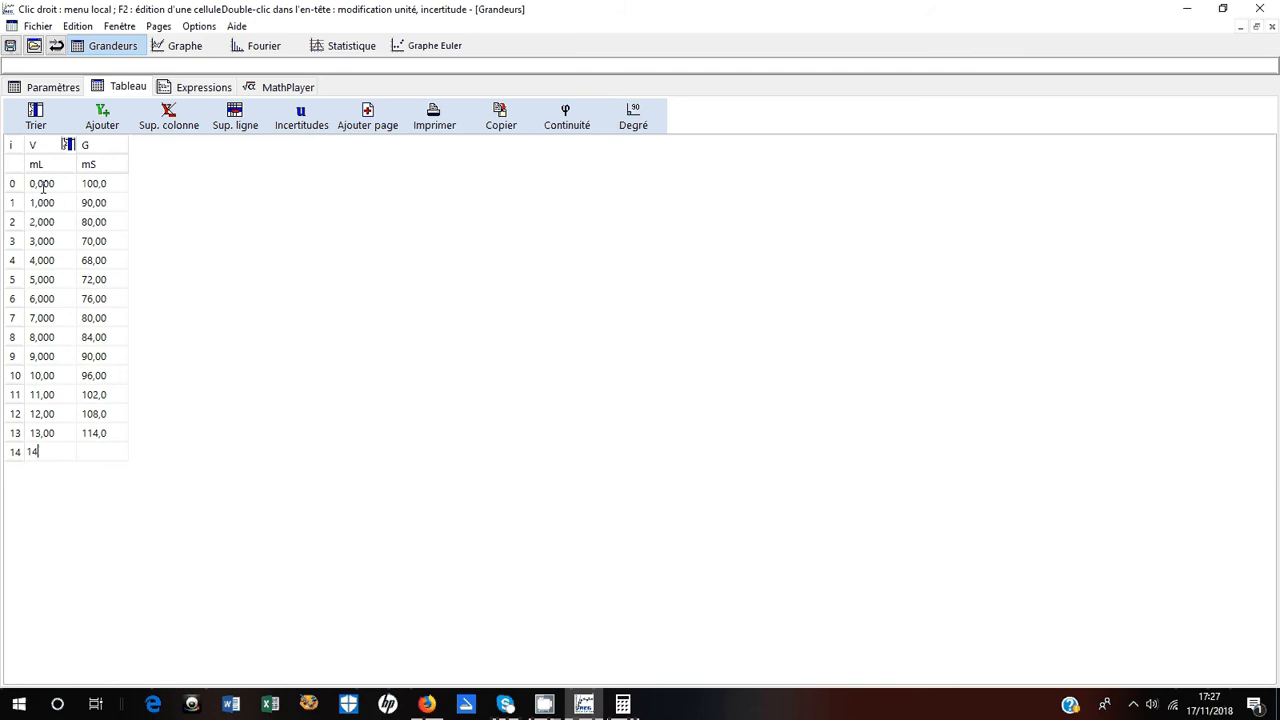
pyautogui.press('Tab')
pyautogui.write('120')
pyautogui.press('Return')
pyautogui.write('15')
pyautogui.press('Tab')
pyautogui.write('126')
pyautogui.press('Return')
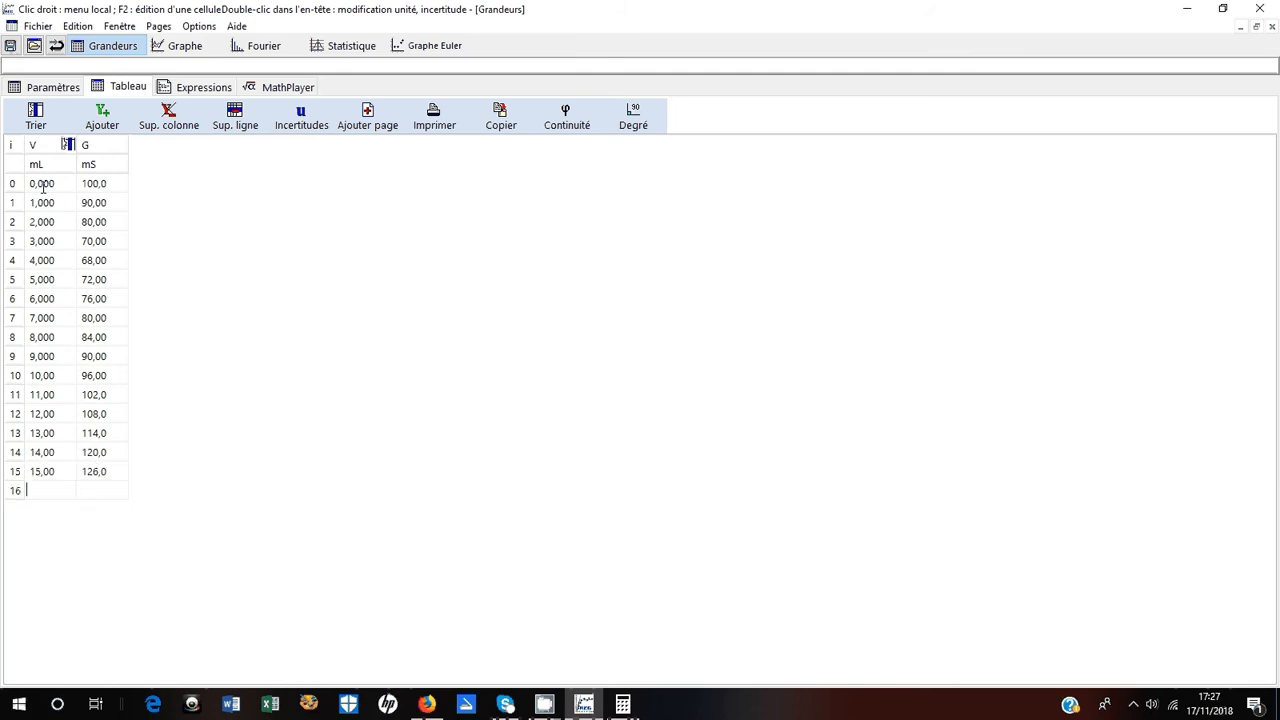
# Display the graph of G against V and draw a line along its descending branch from 0 mL, 100 mS to about 6 mL, 41 mS
pyautogui.click(186, 47)
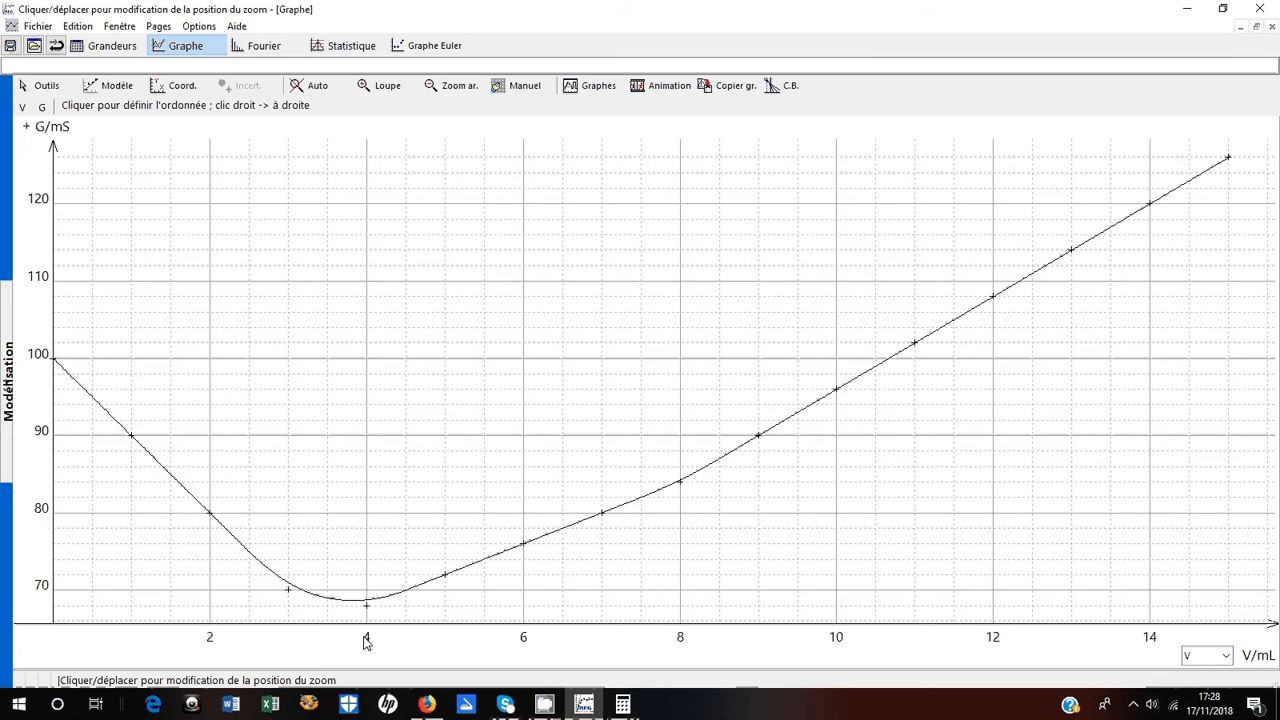
pyautogui.click(455, 88)
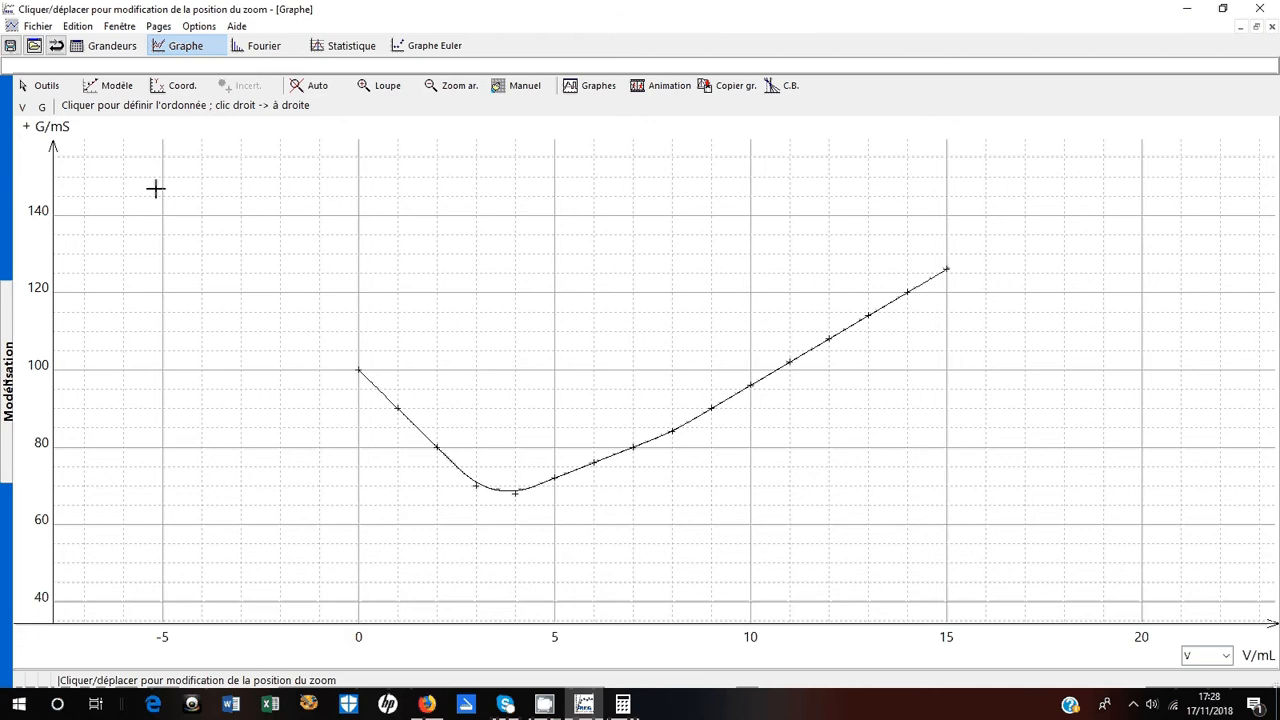
pyautogui.click(58, 92)
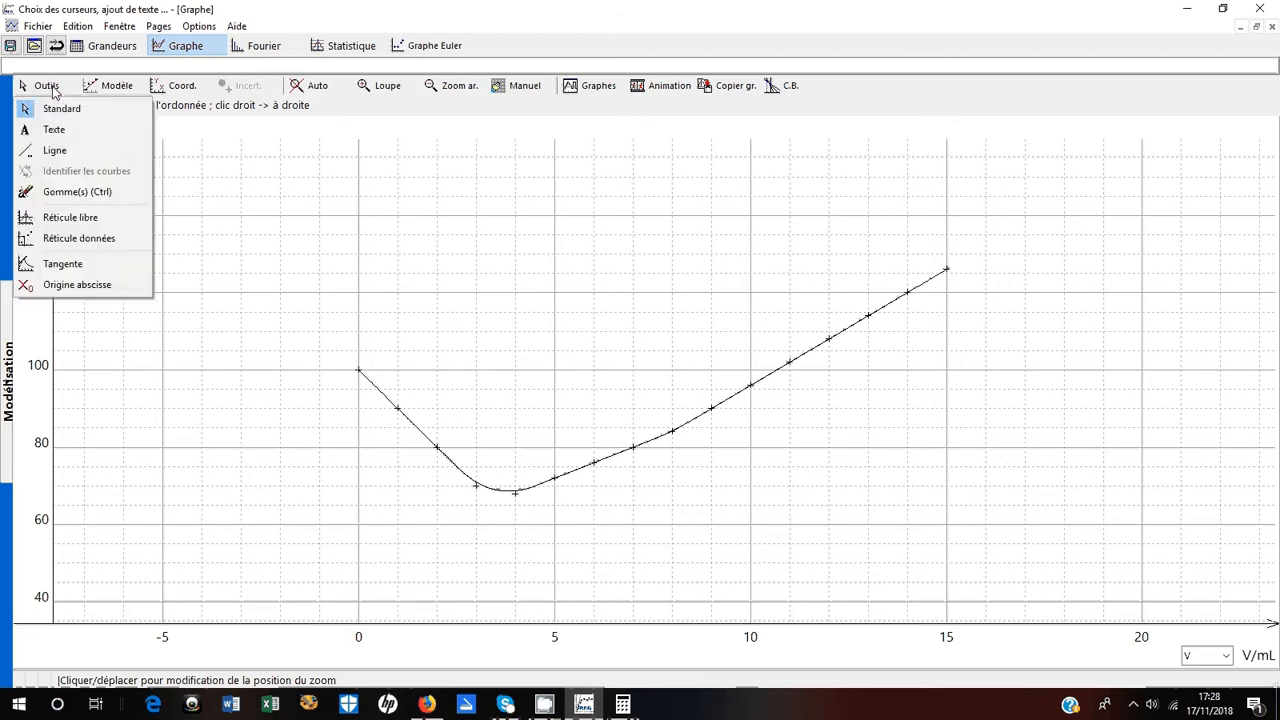
pyautogui.click(60, 151)
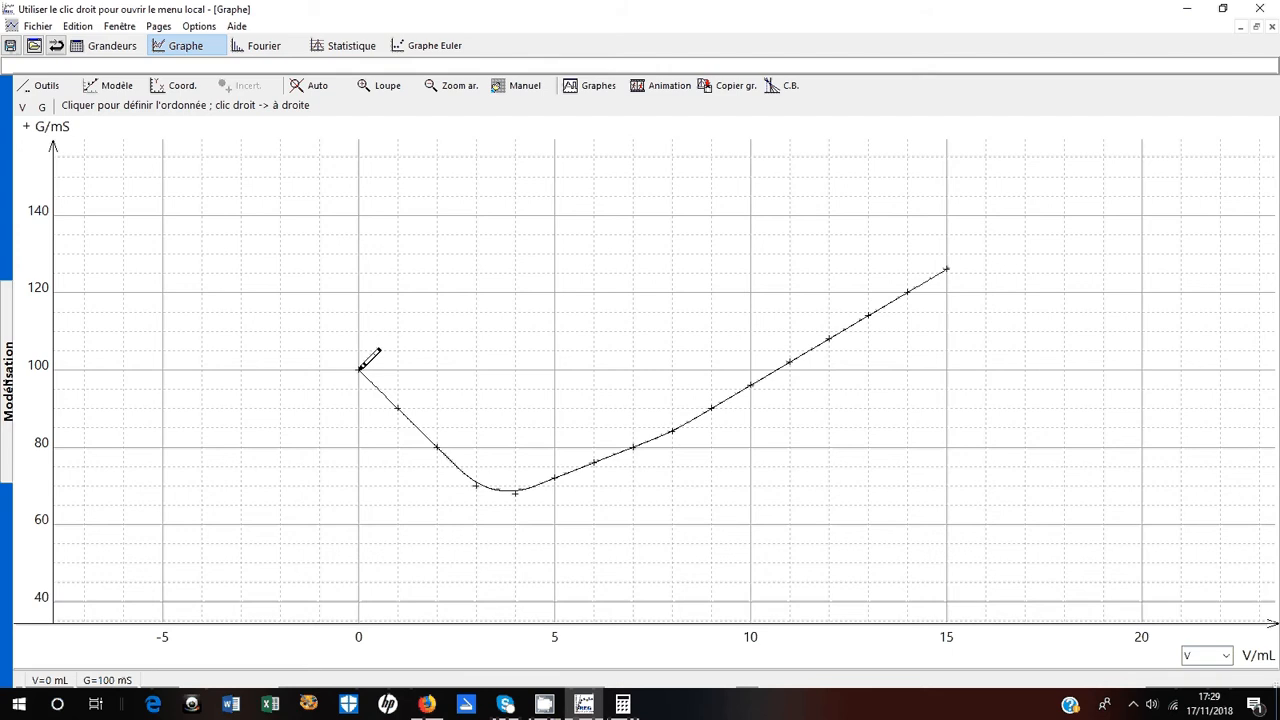
pyautogui.moveTo(360, 368)
pyautogui.mouseDown()
pyautogui.moveTo(600, 563)
pyautogui.moveTo(608, 586)
pyautogui.moveTo(593, 597)
pyautogui.mouseUp()
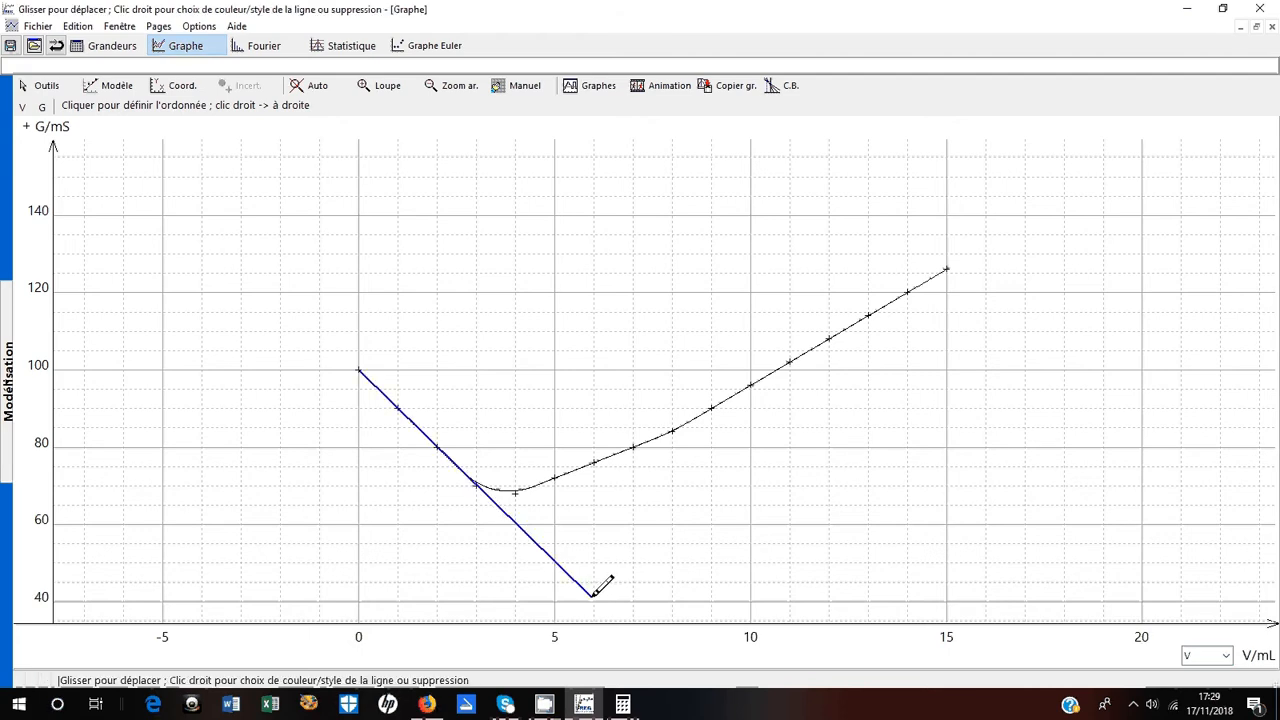
# Draw a line along the ascending branch from 15 mL, 126 mS down to about 1.5 mL, 45 mS
pyautogui.click(48, 88)
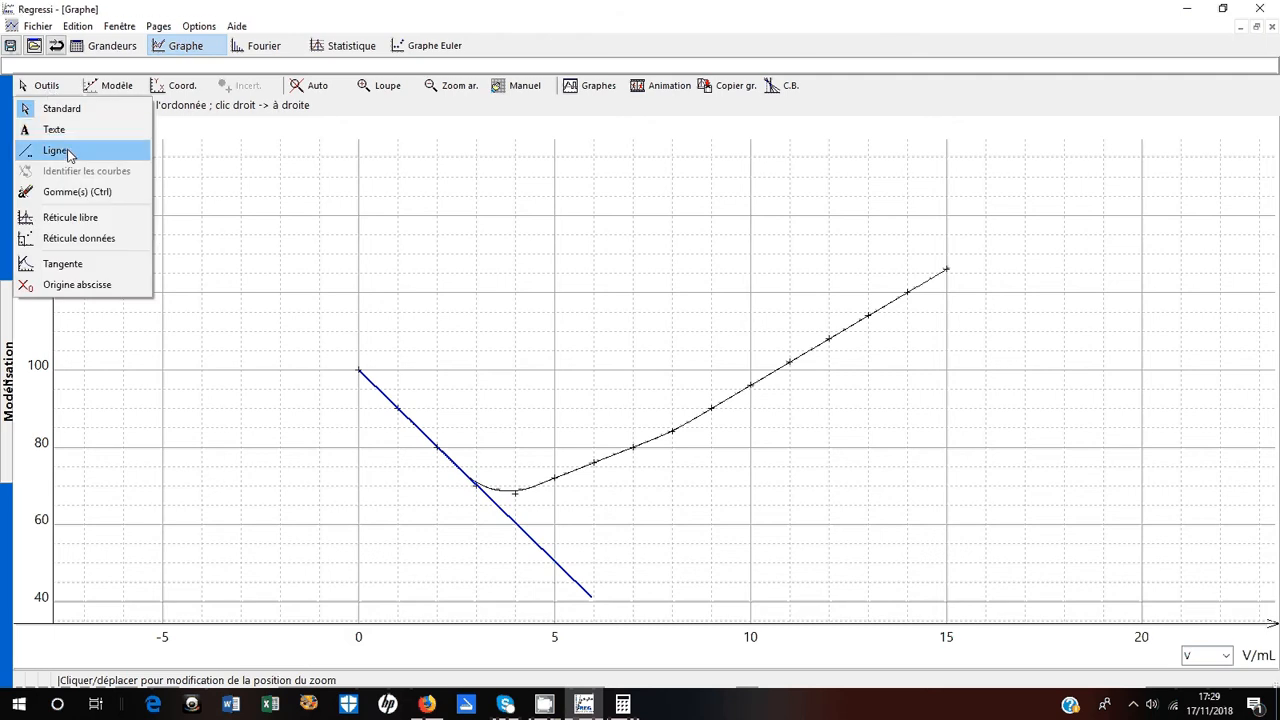
pyautogui.click(55, 150)
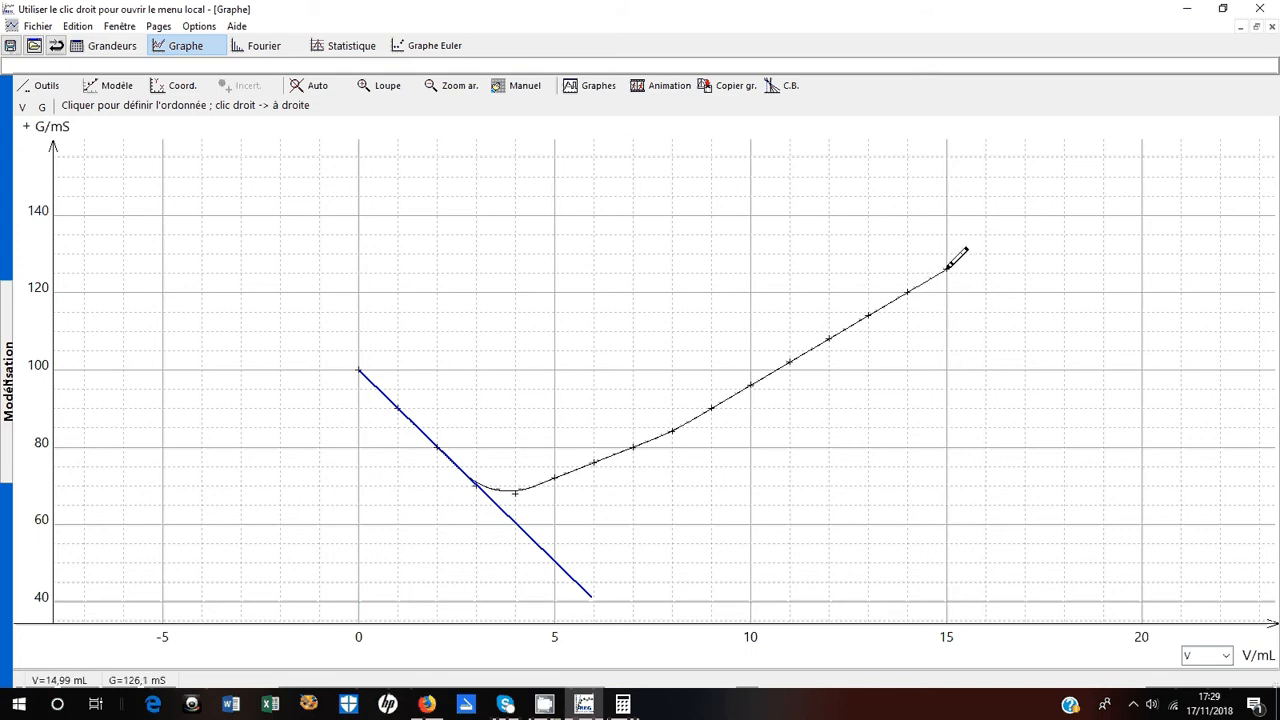
pyautogui.click(421, 583)
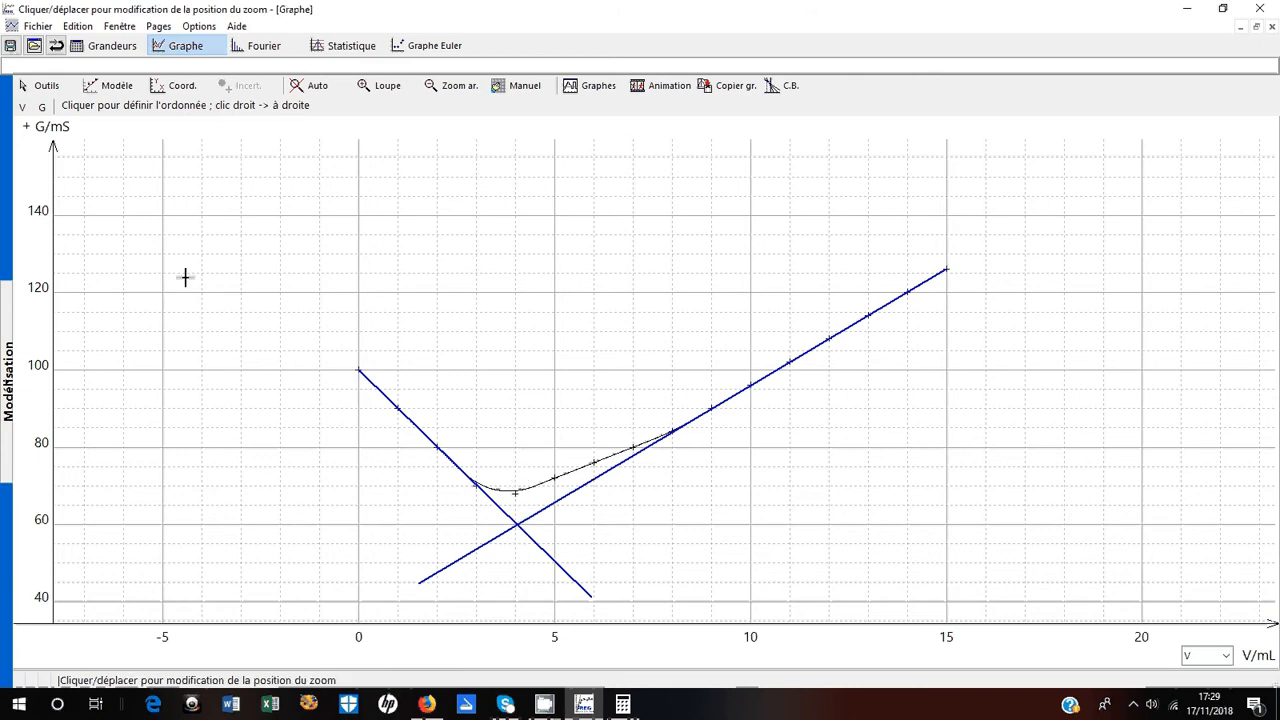
# Mark the coordinates of the two drawn lines' intersection with the free crosshair, and return to the standard cursor
pyautogui.click(48, 87)
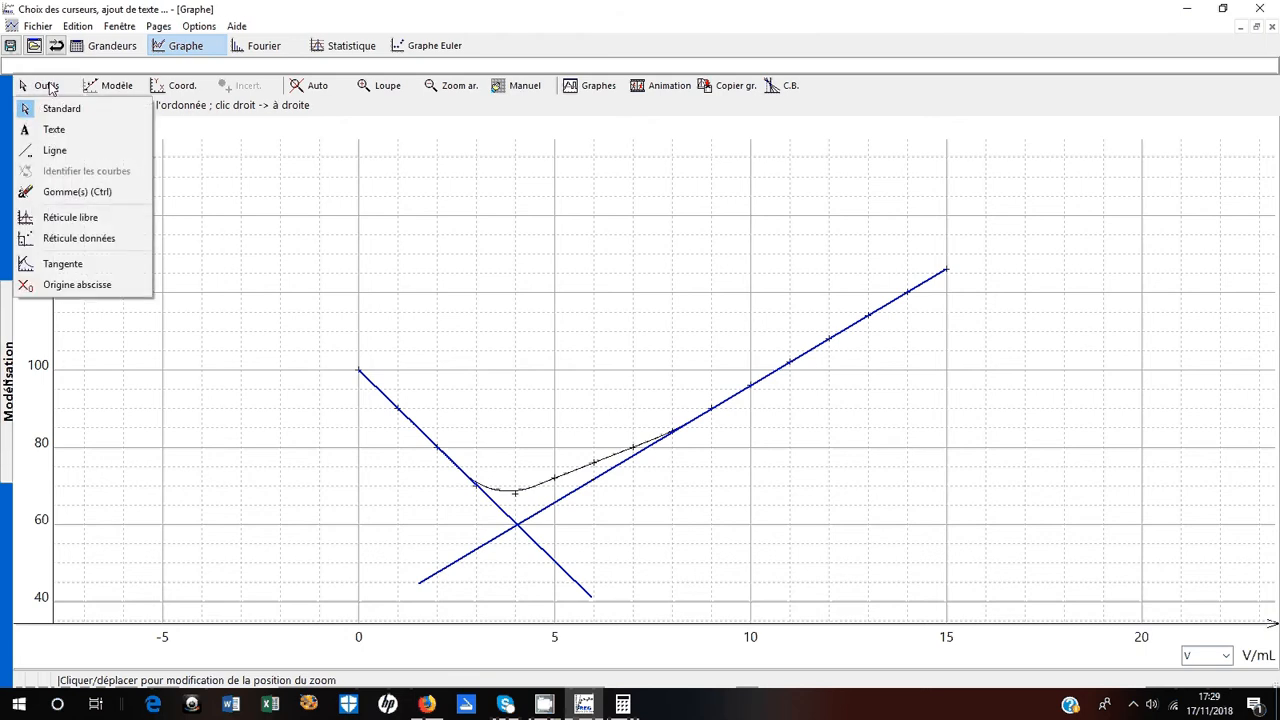
pyautogui.click(70, 217)
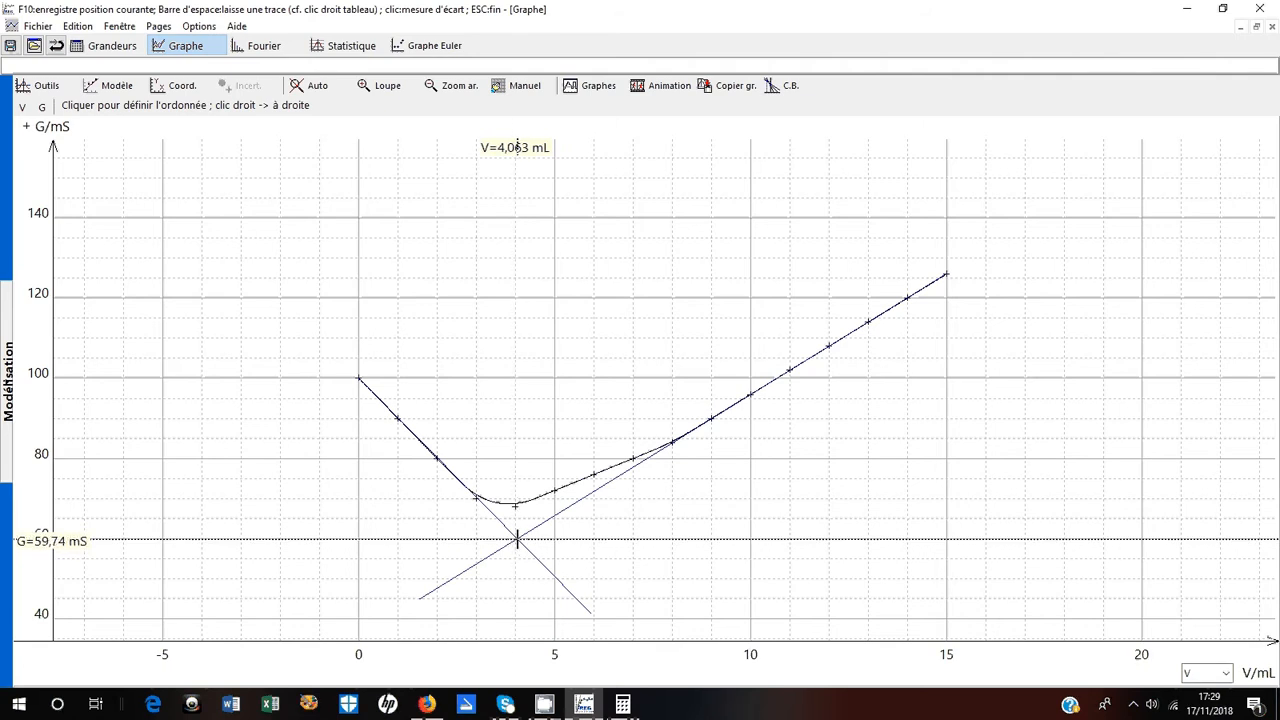
pyautogui.click(517, 540)
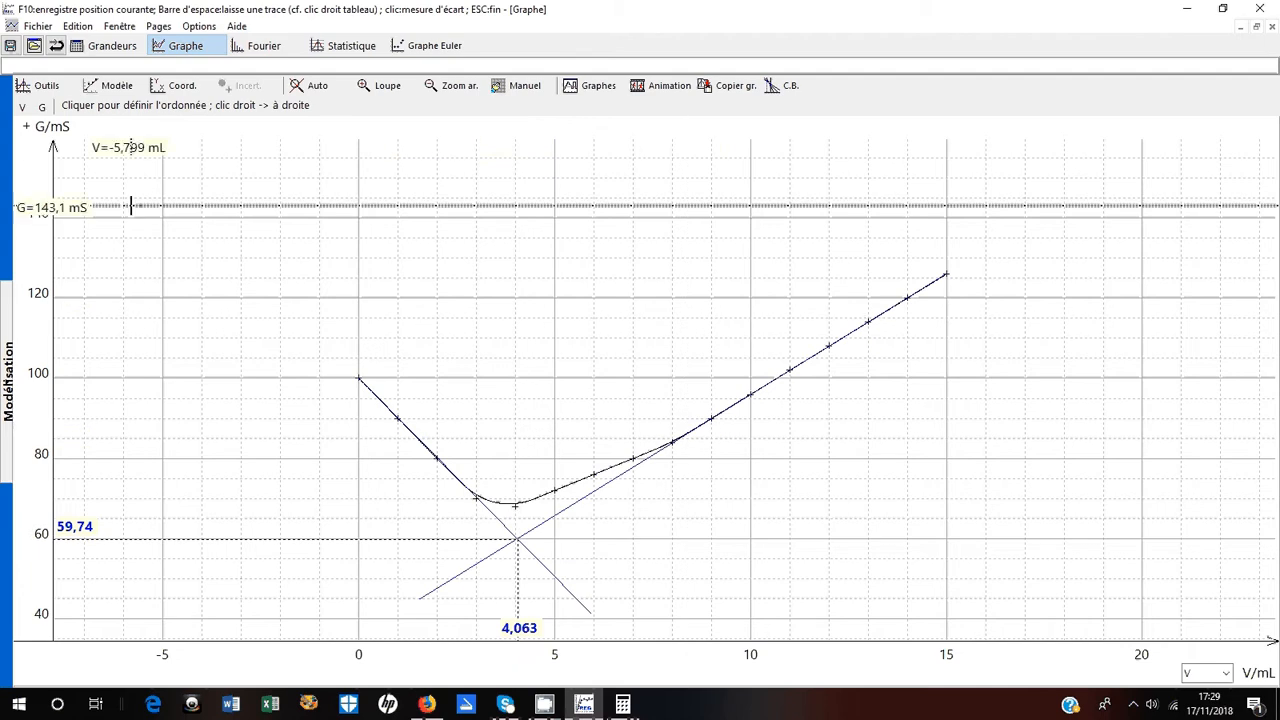
pyautogui.click(50, 89)
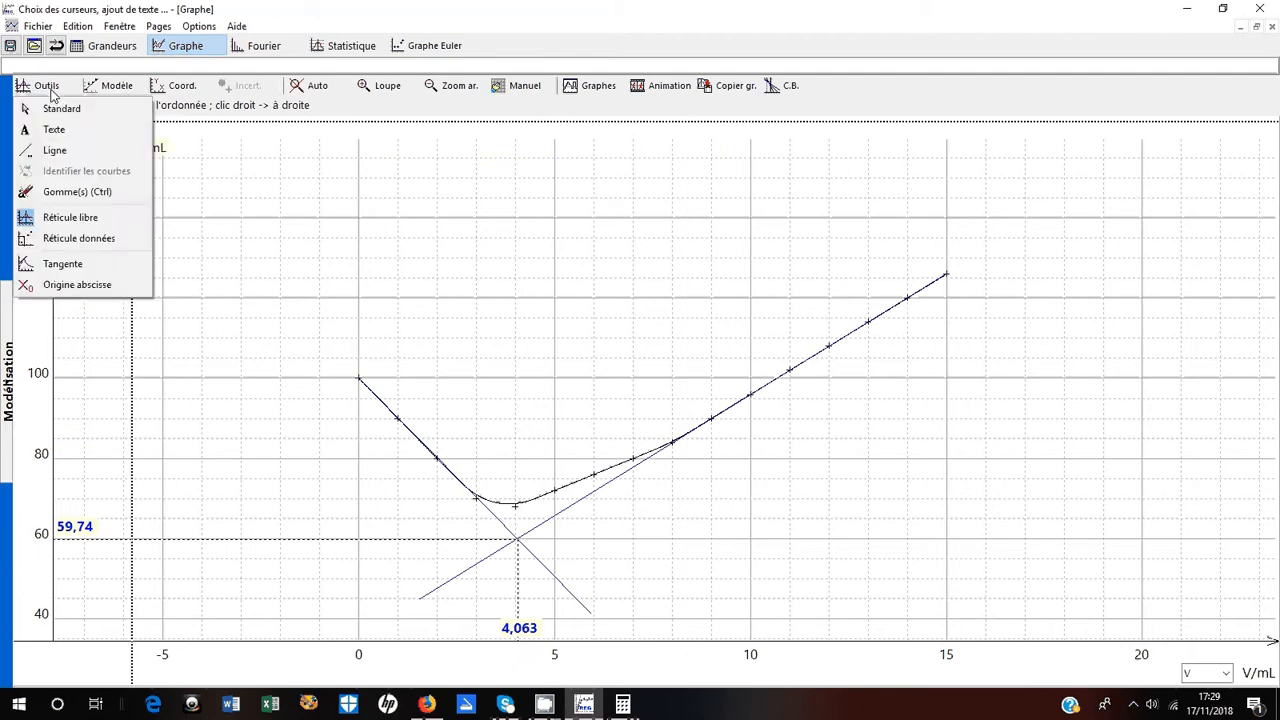
pyautogui.click(55, 106)
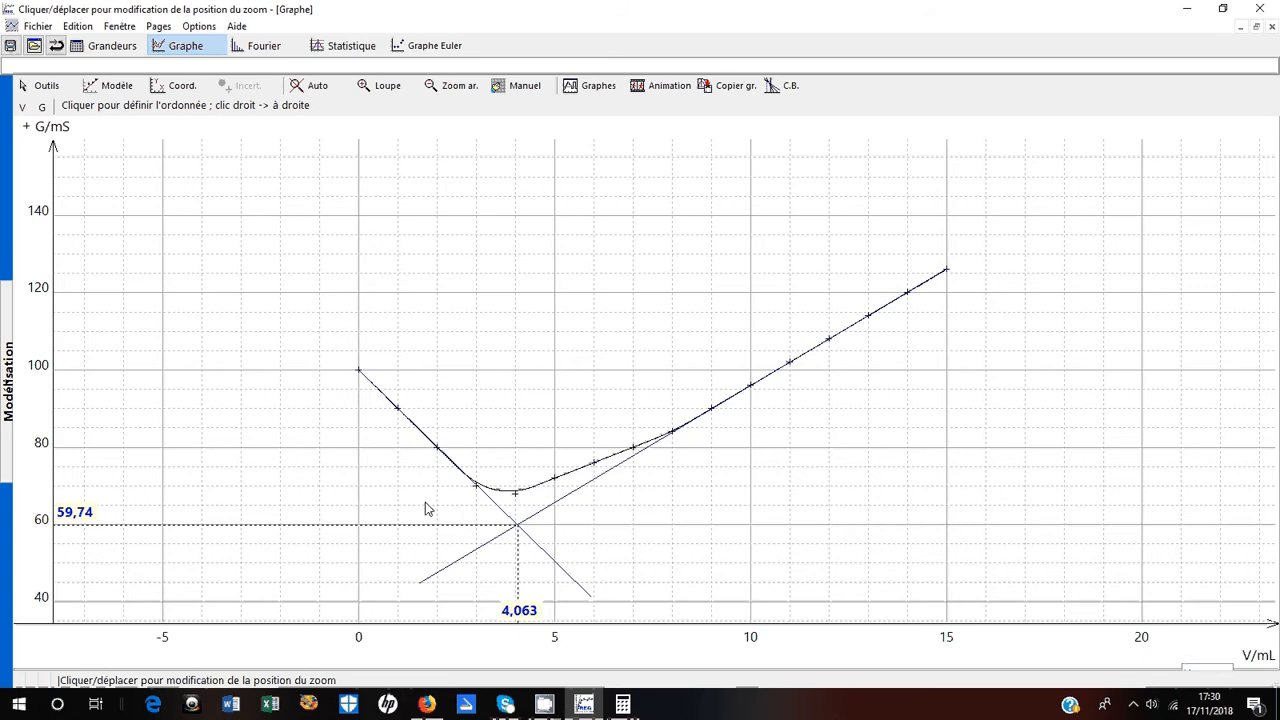
# Start a new model of G against V, limited to the descending points from 0 to 3 mL
pyautogui.click(5, 389)
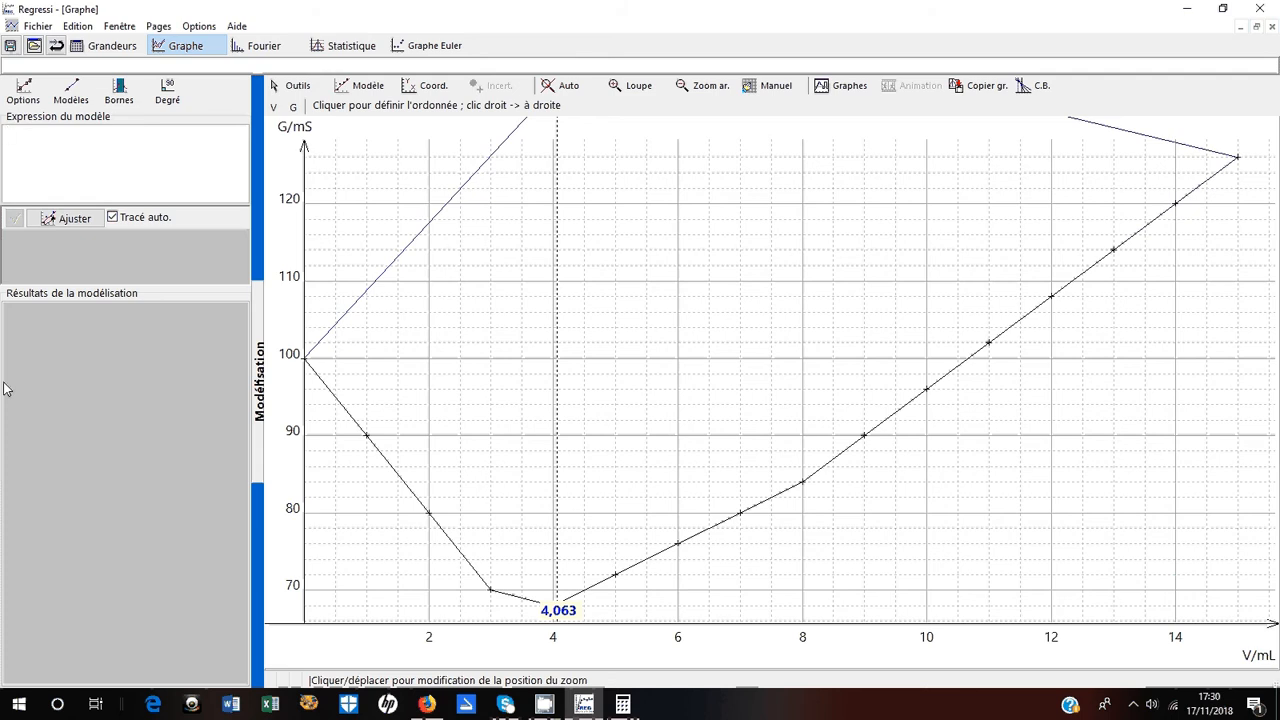
pyautogui.click(120, 92)
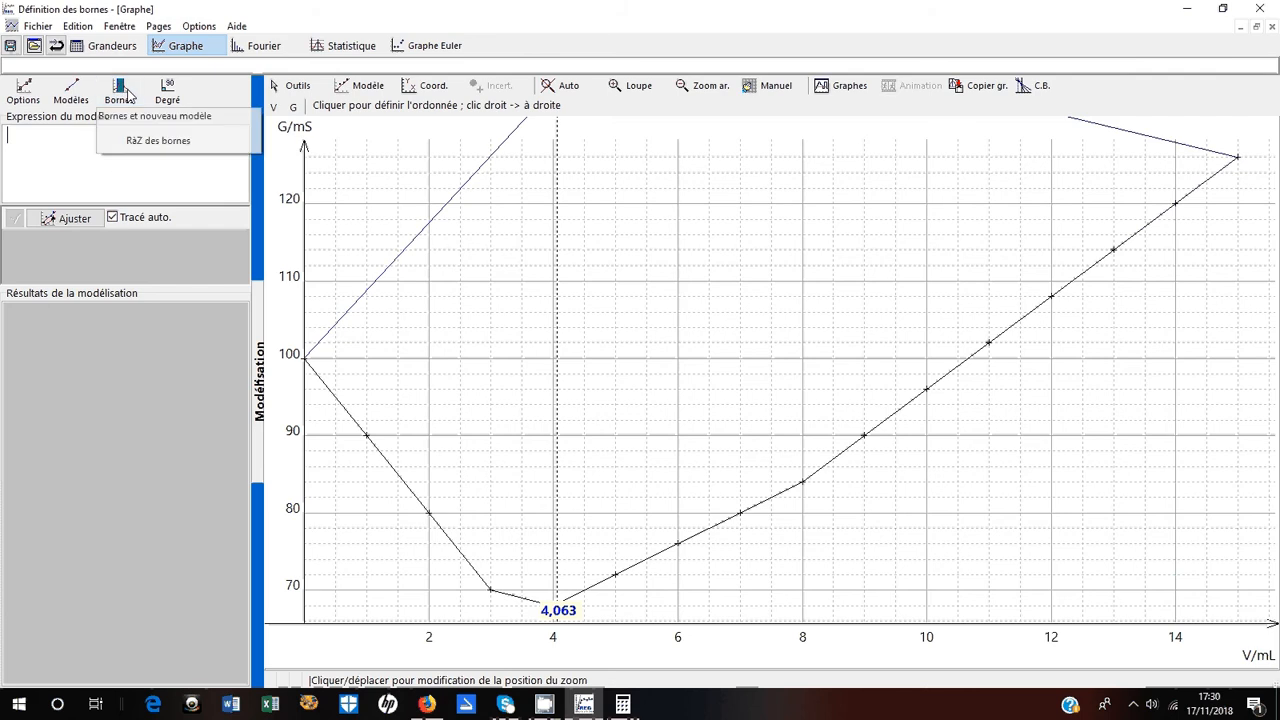
pyautogui.click(162, 141)
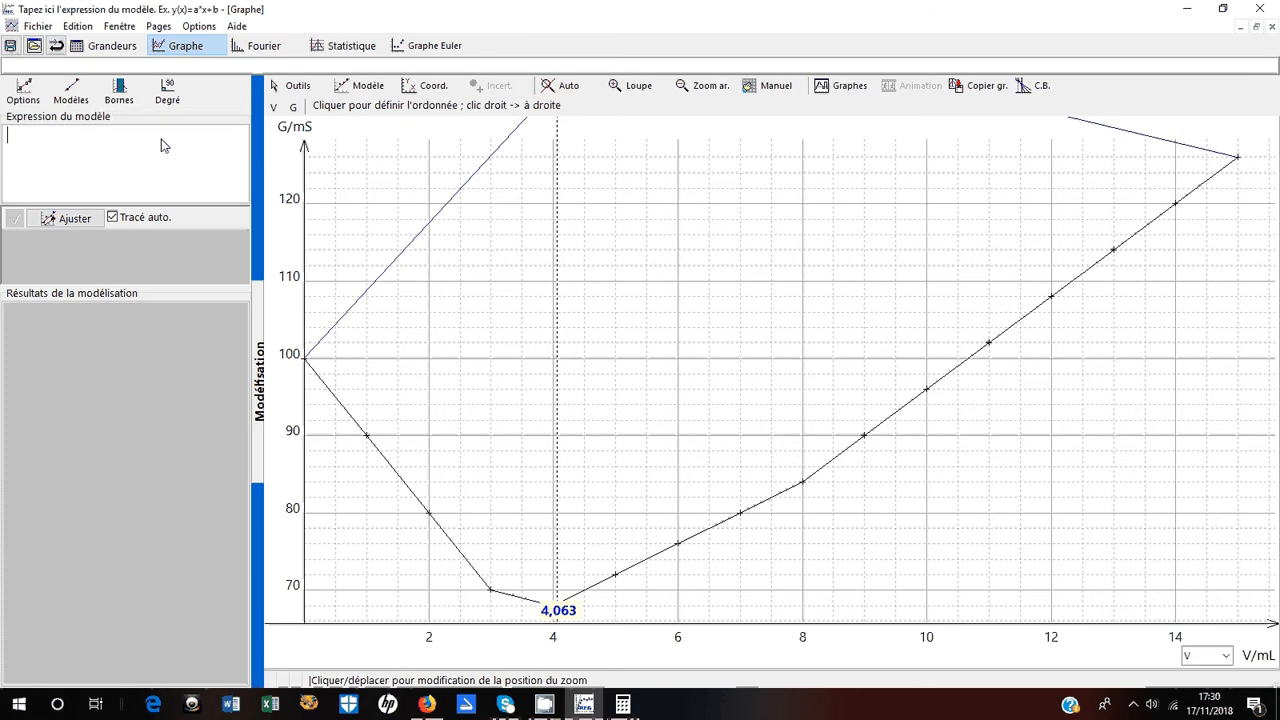
pyautogui.click(124, 101)
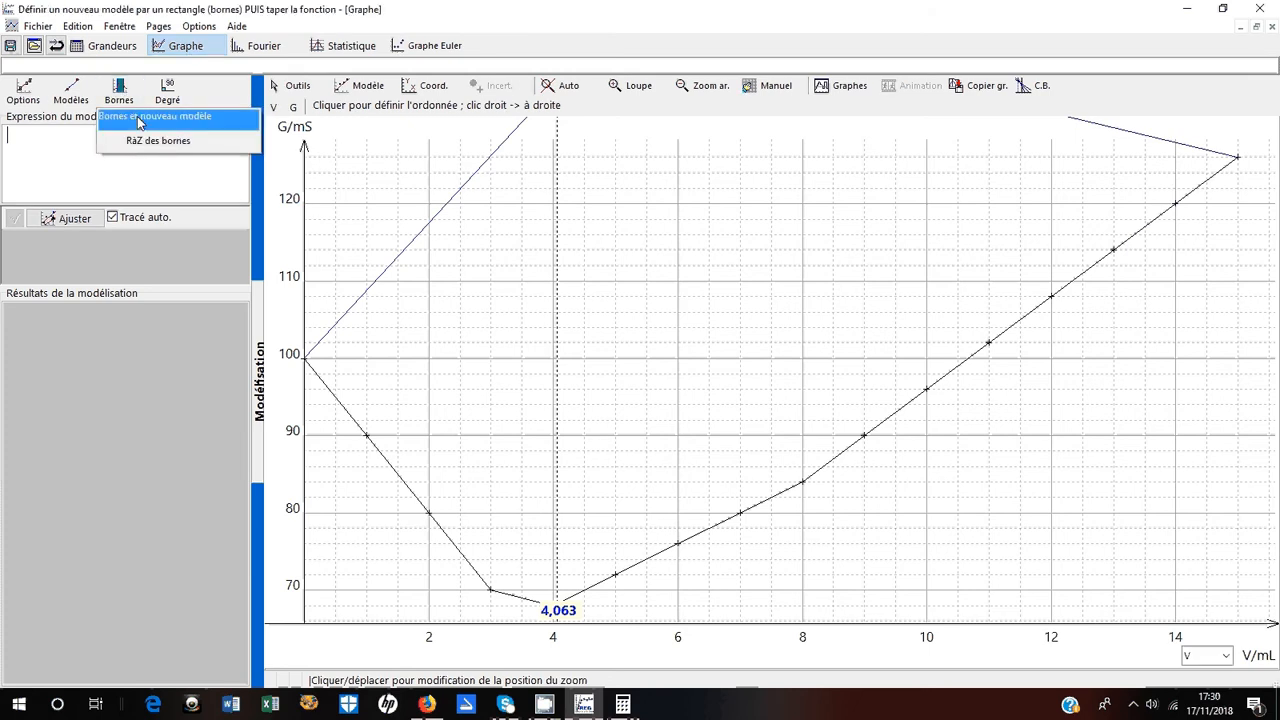
pyautogui.click(138, 119)
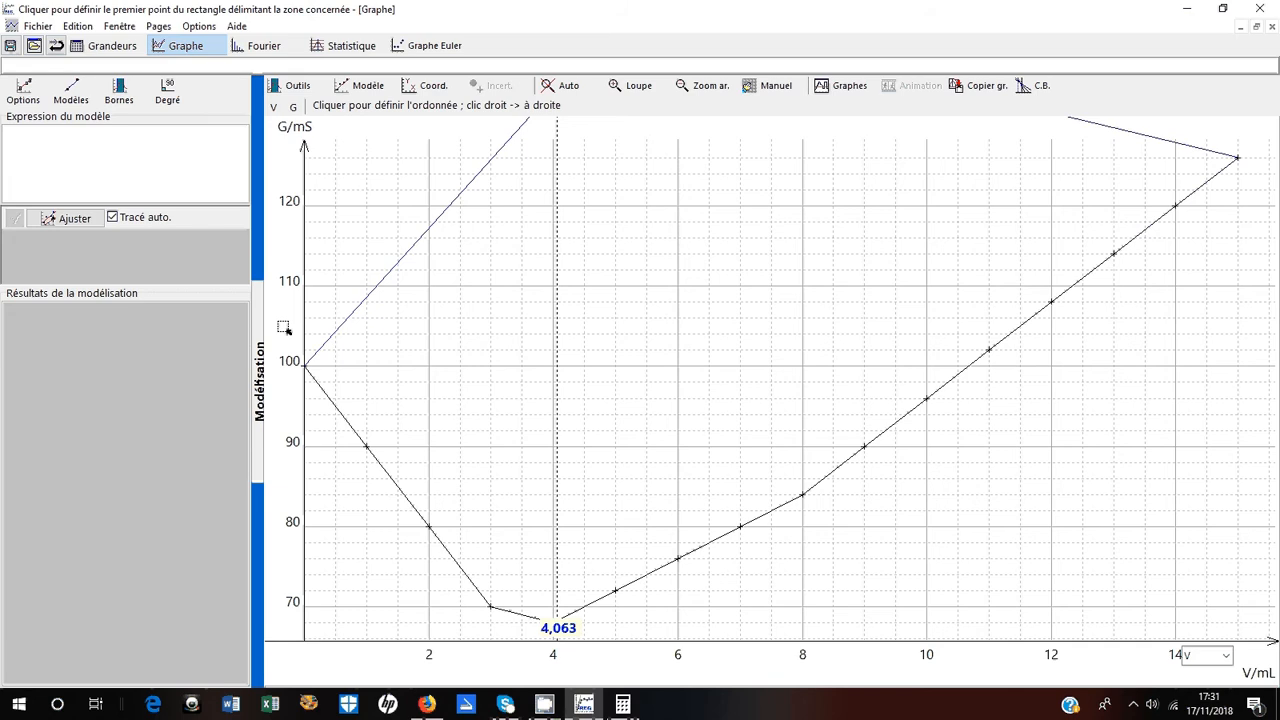
pyautogui.moveTo(285, 328); pyautogui.dragTo(504, 621)
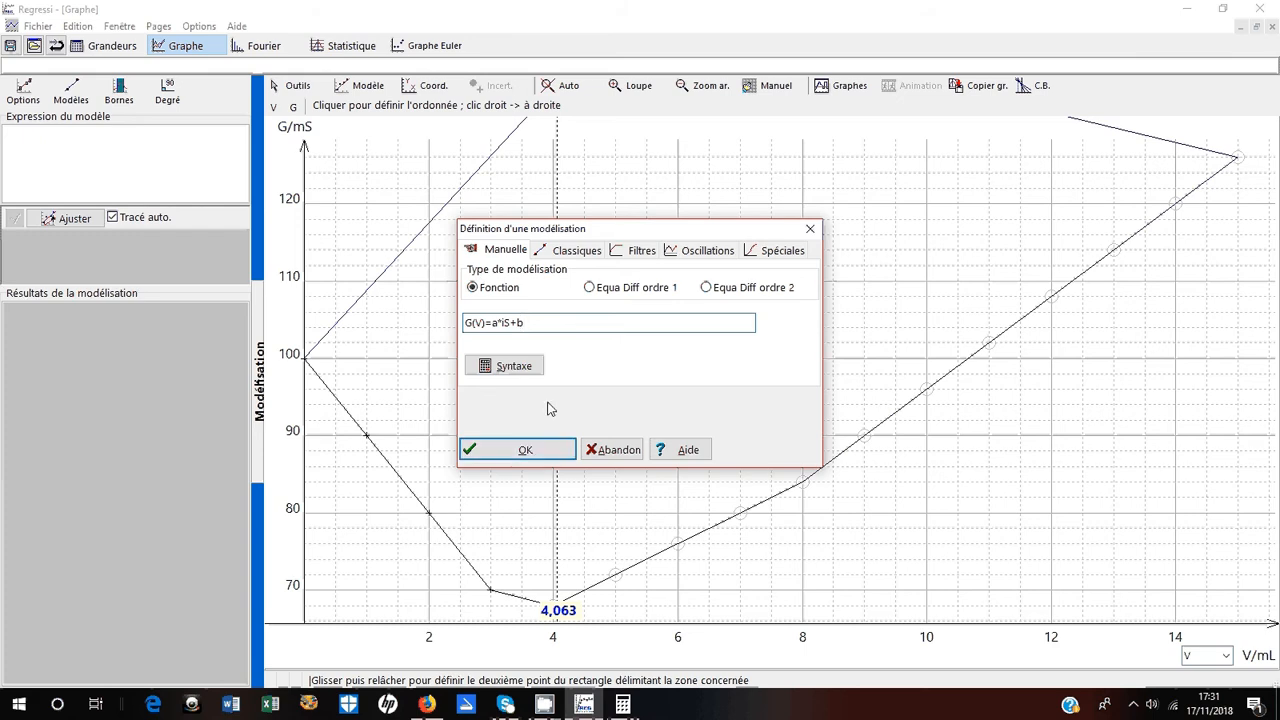
# Choose the classic affine model for the descending points and fit its parameters
pyautogui.click(578, 251)
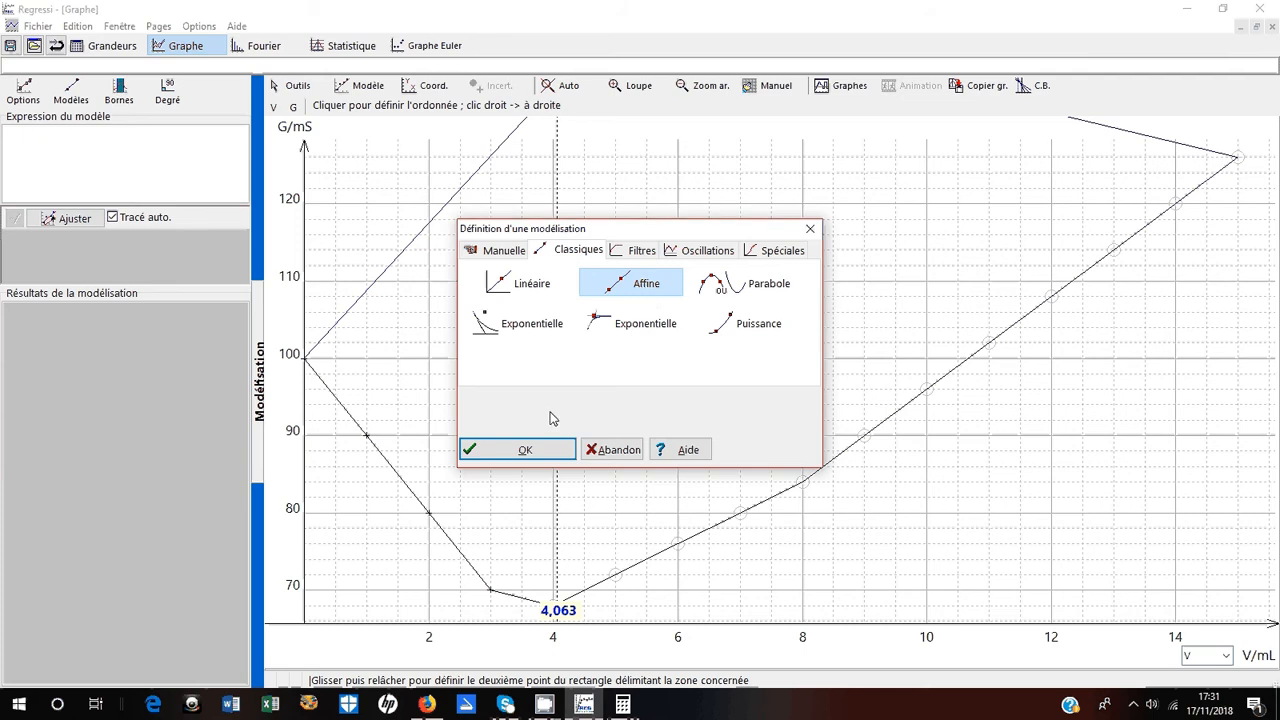
pyautogui.click(518, 452)
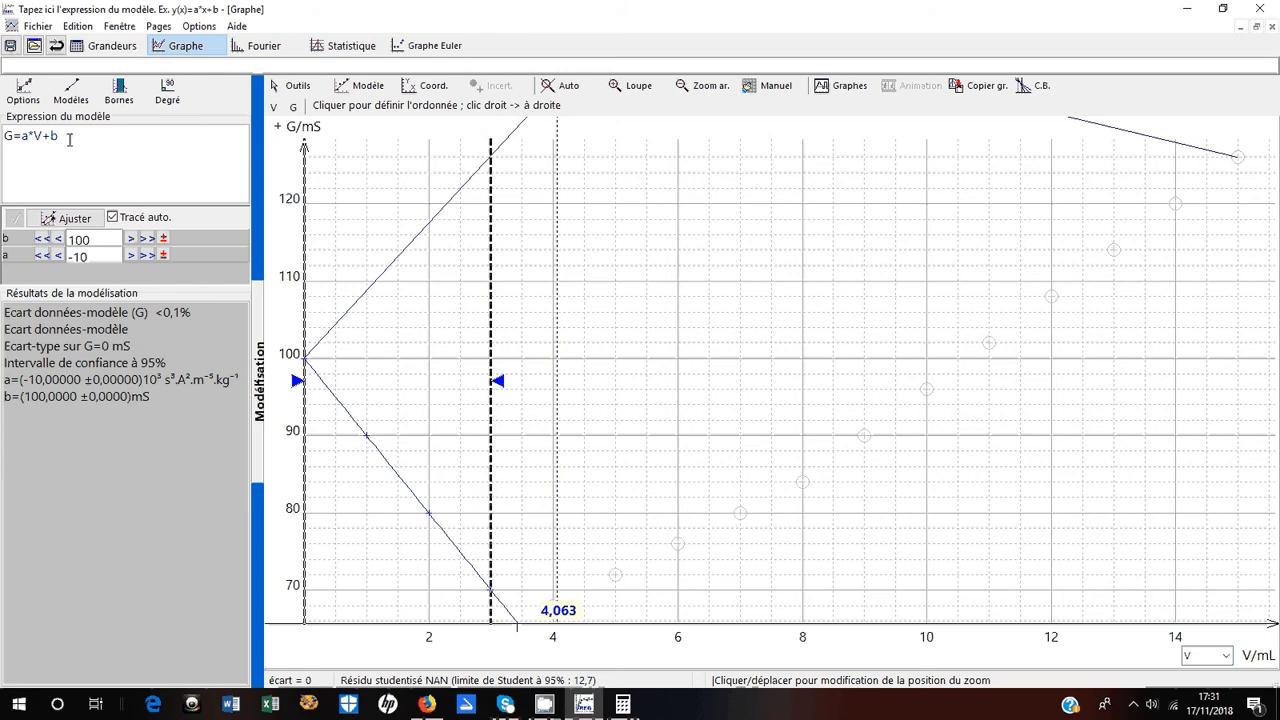
pyautogui.click(66, 226)
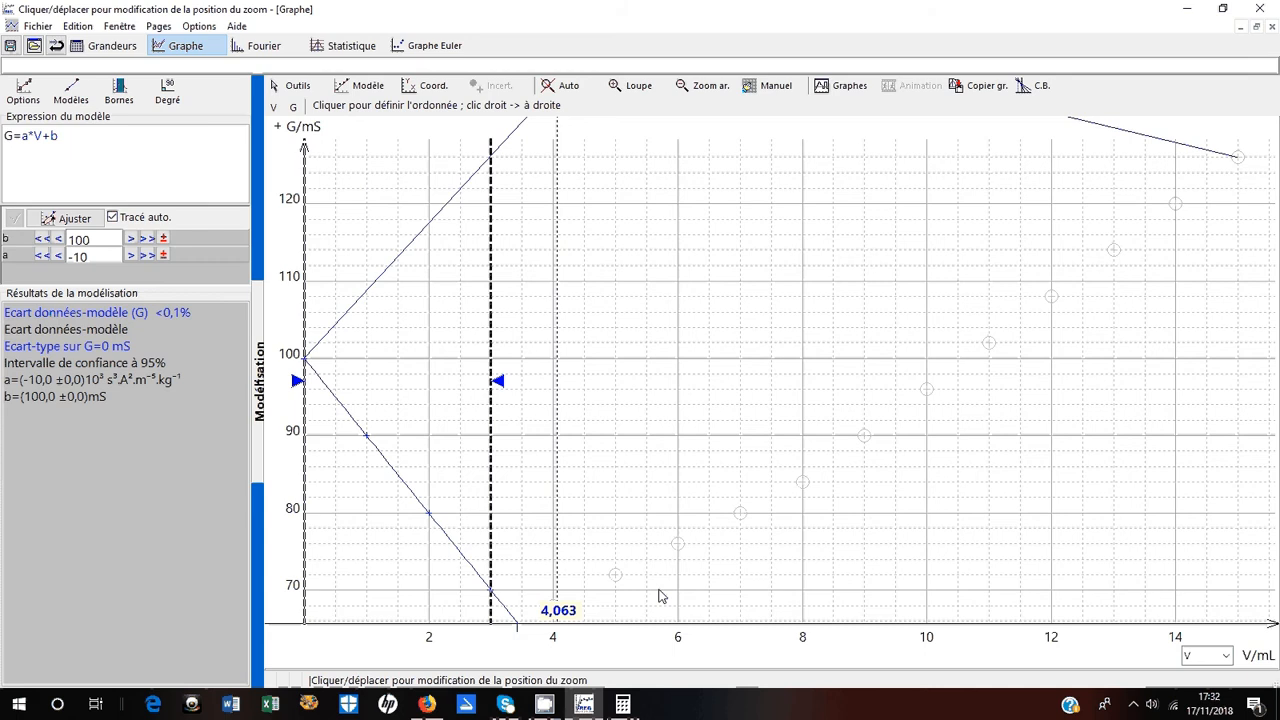
# Add a second affine model, G=a2*V+b2, alongside the existing one
pyautogui.click(692, 87)
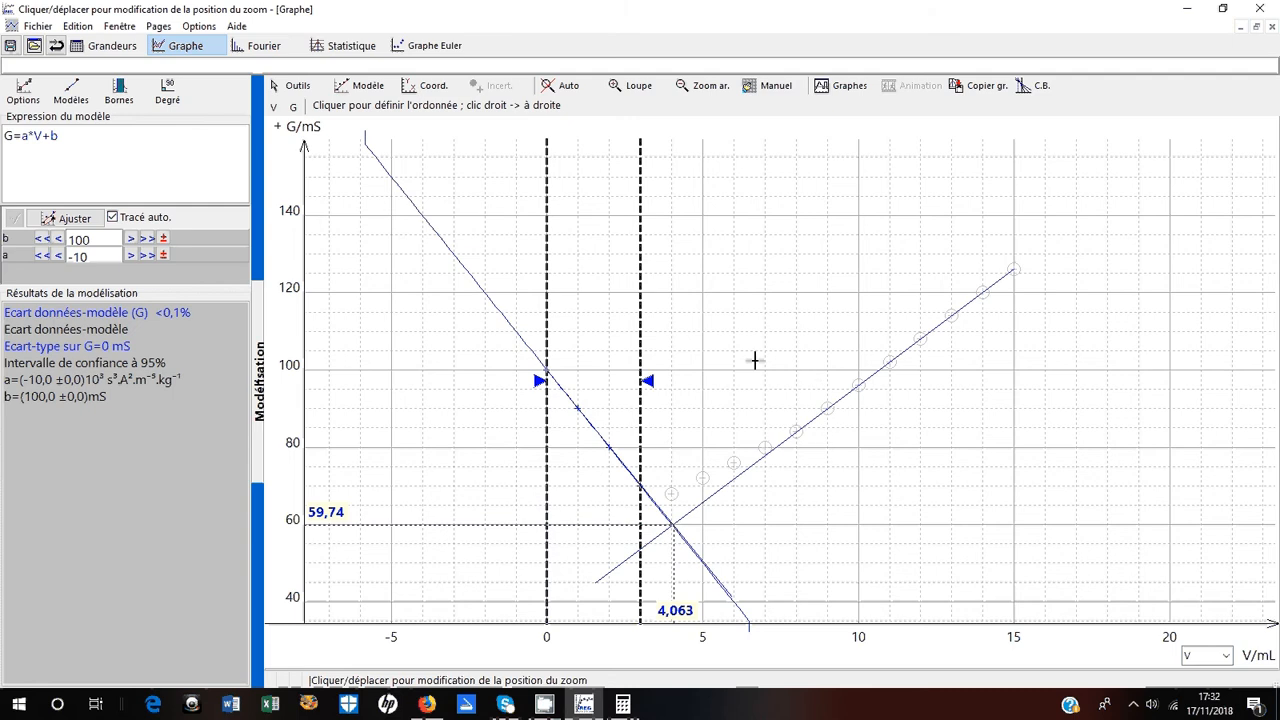
pyautogui.click(119, 95)
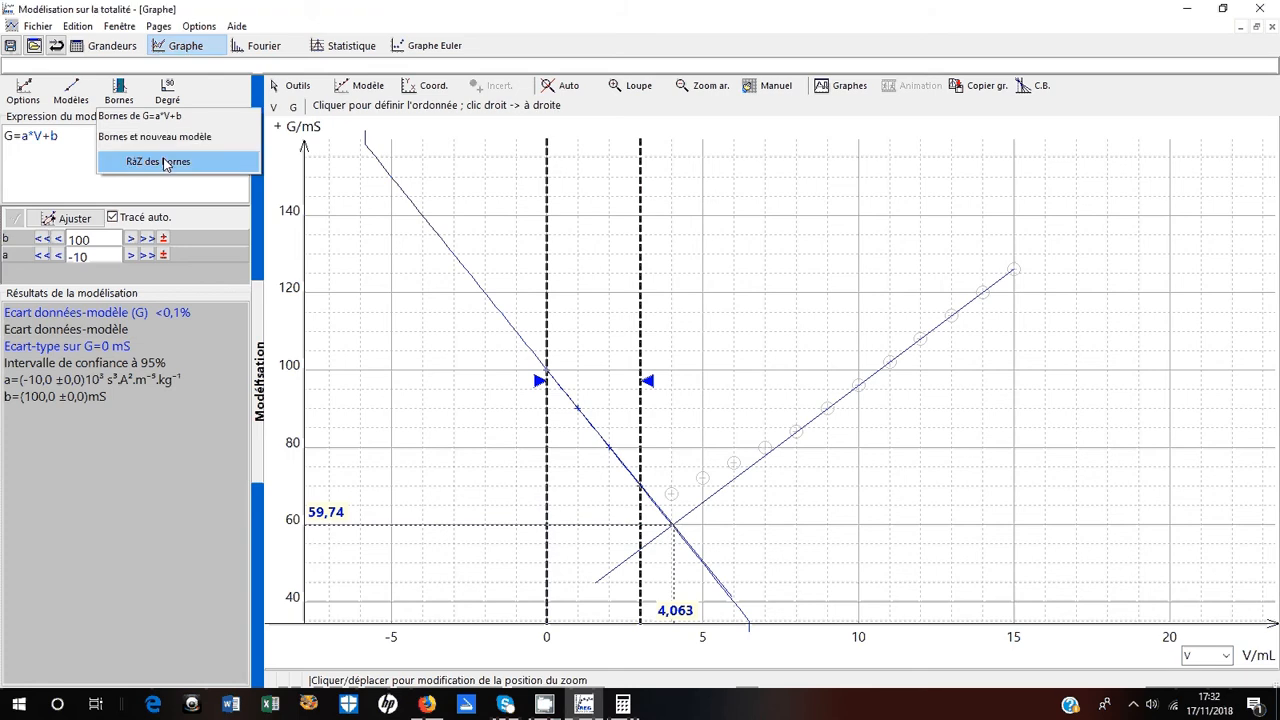
pyautogui.click(82, 91)
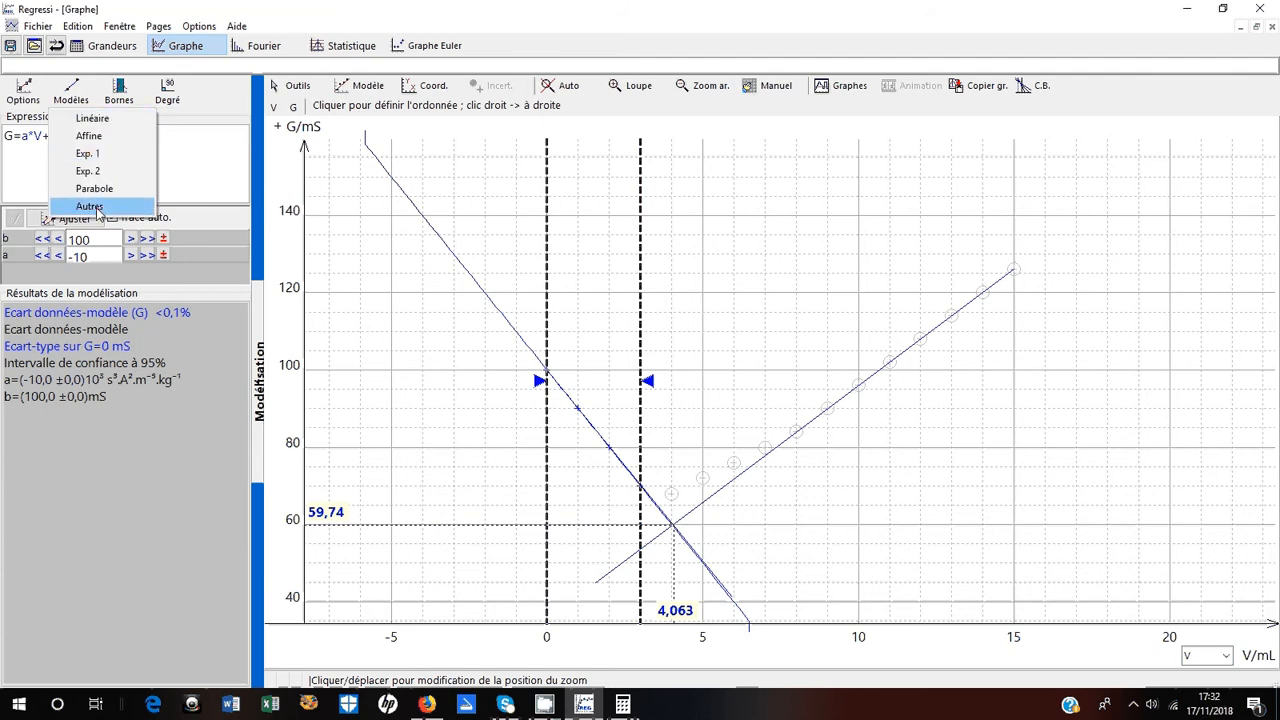
pyautogui.click(95, 208)
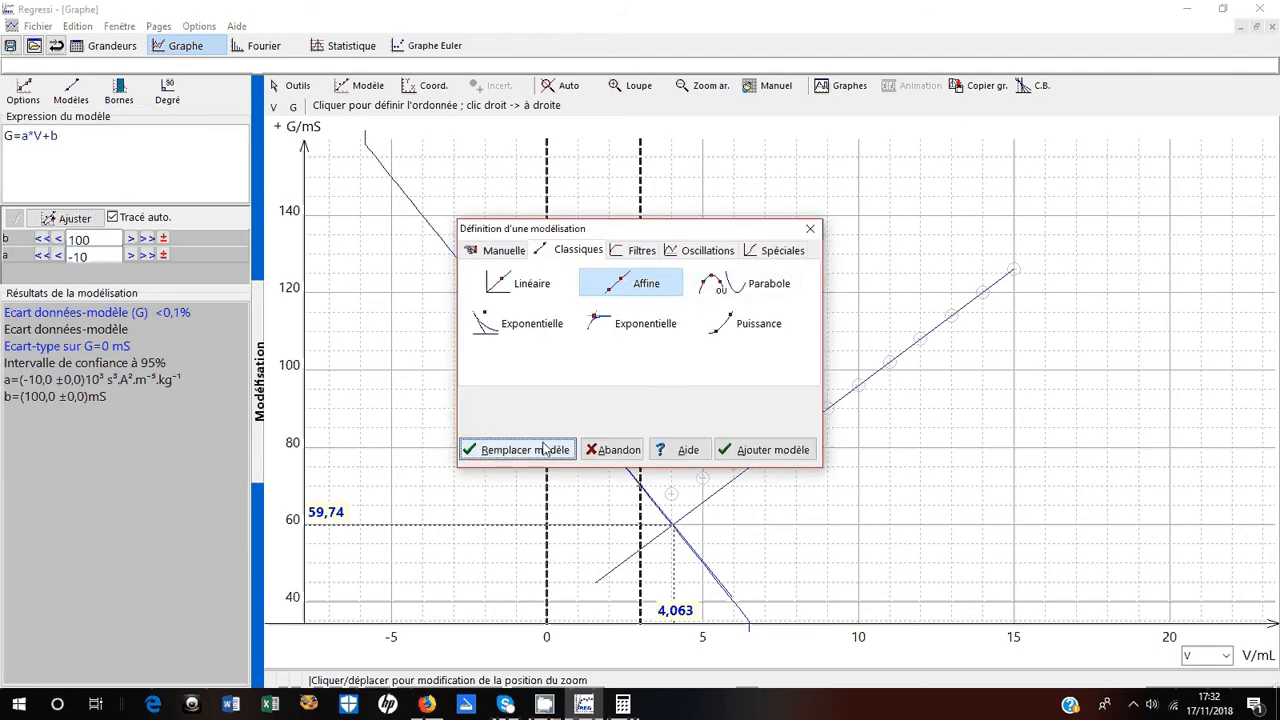
pyautogui.click(752, 452)
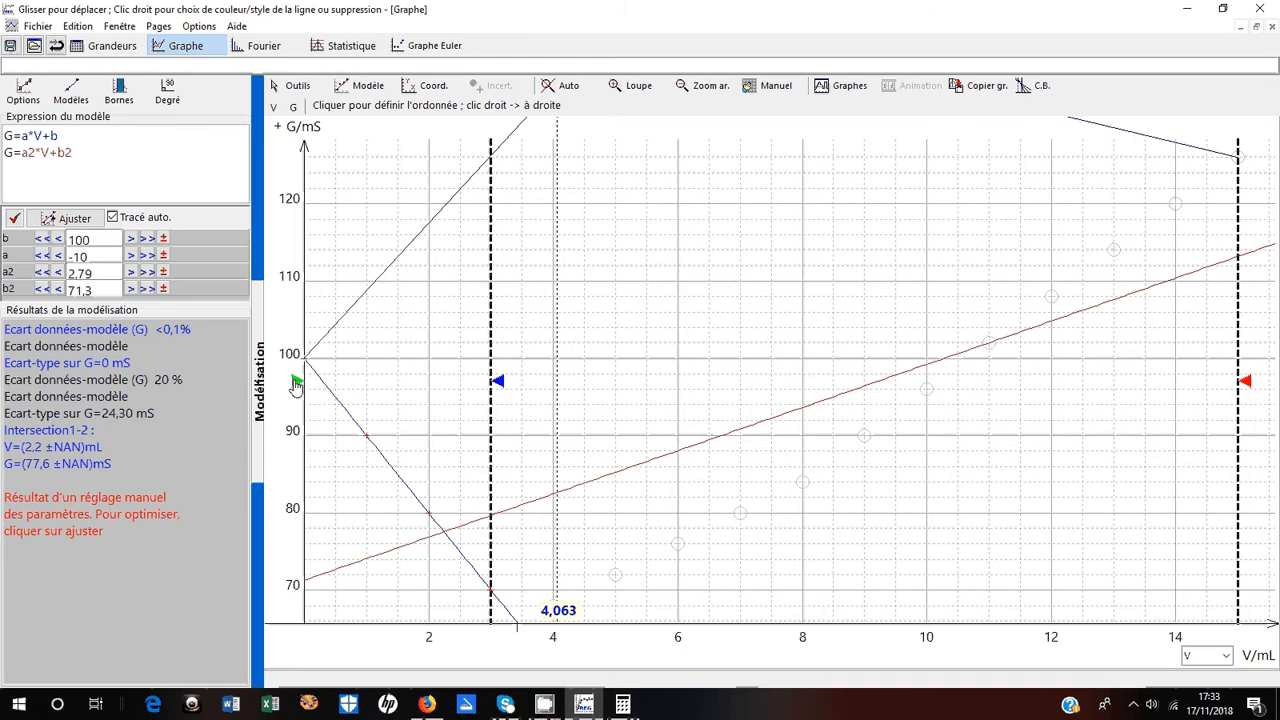
# Try to move the second model's lower bound away from 0 mL directly on the graph, adjusting the graph's scale
pyautogui.moveTo(295, 386)
pyautogui.mouseDown()
pyautogui.moveTo(363, 403)
pyautogui.moveTo(300, 378)
pyautogui.moveTo(331, 383)
pyautogui.mouseUp()
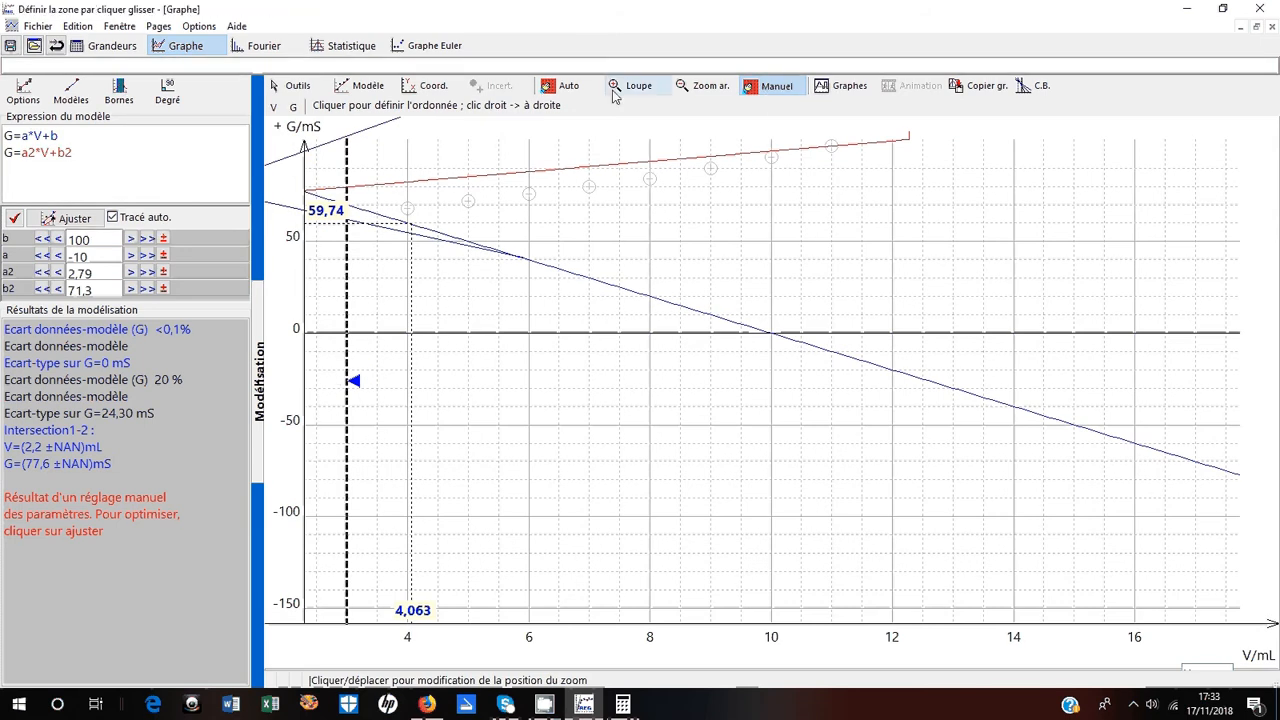
pyautogui.click(562, 86)
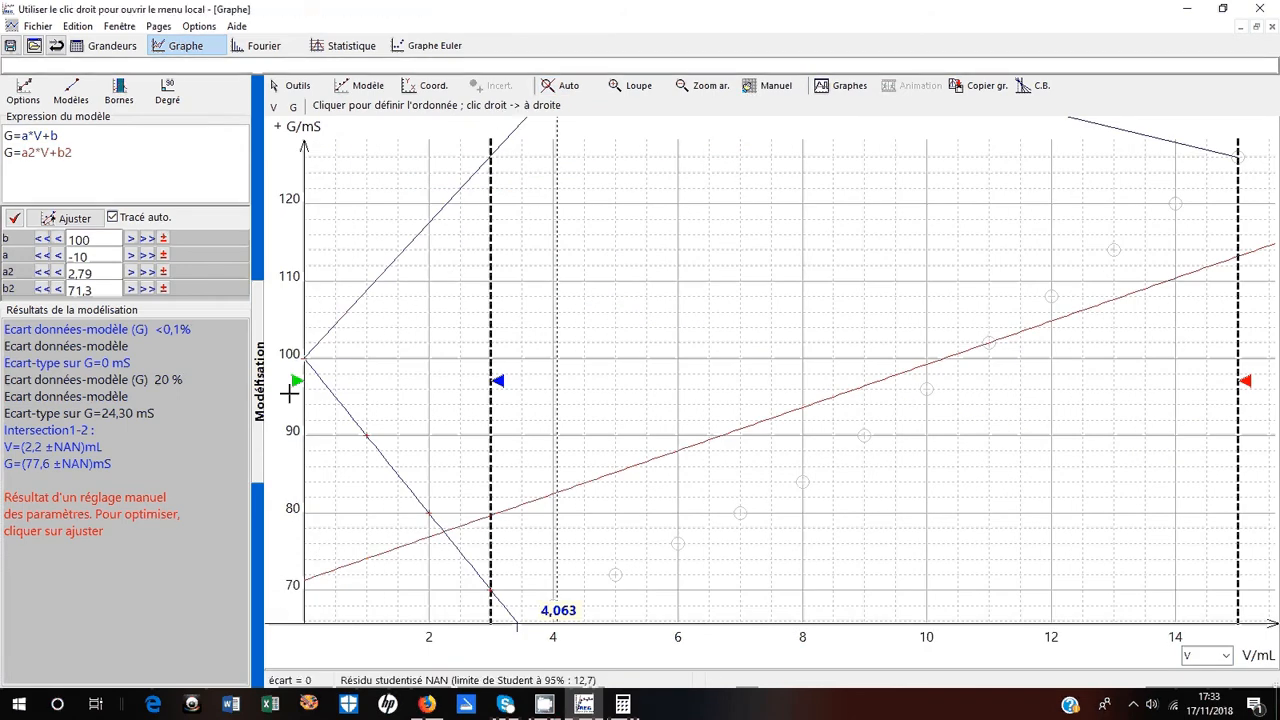
pyautogui.moveTo(298, 388)
pyautogui.mouseDown()
pyautogui.moveTo(423, 451)
pyautogui.moveTo(426, 467)
pyautogui.moveTo(406, 366)
pyautogui.moveTo(426, 280)
pyautogui.mouseUp()
pyautogui.click(560, 90)
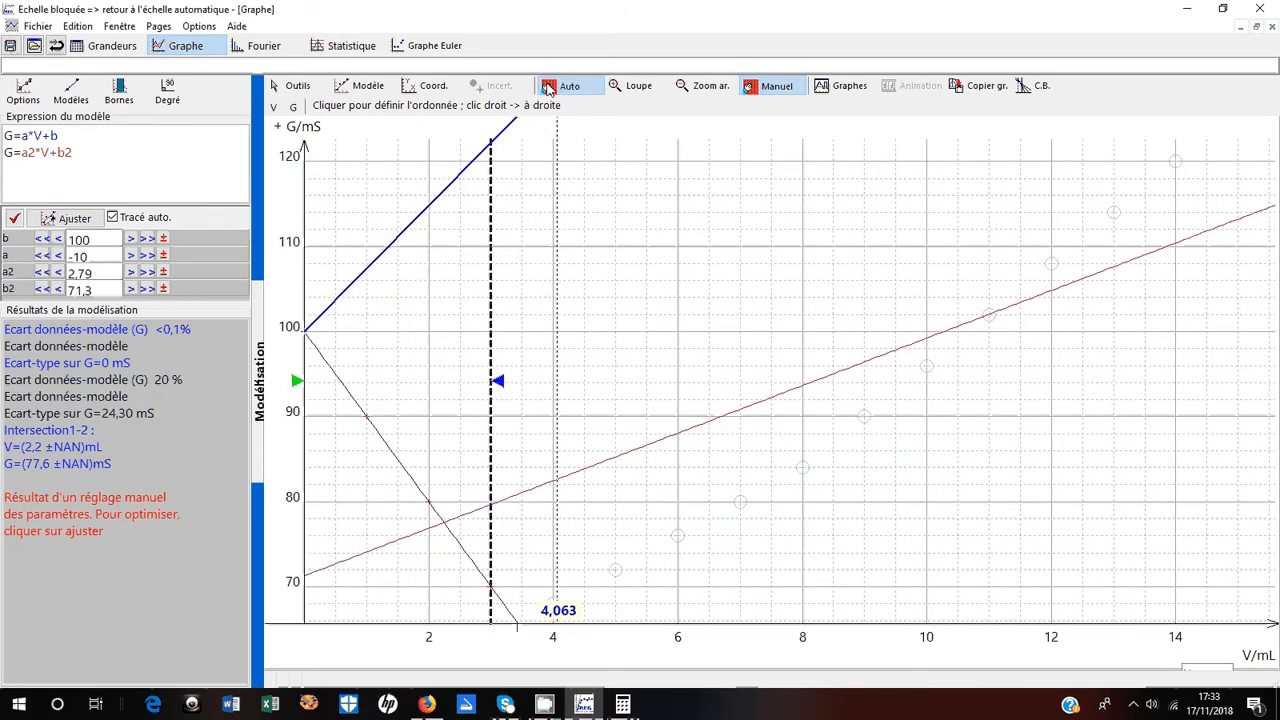
pyautogui.moveTo(305, 393)
pyautogui.mouseDown()
pyautogui.moveTo(529, 421)
pyautogui.moveTo(404, 380)
pyautogui.moveTo(504, 340)
pyautogui.mouseUp()
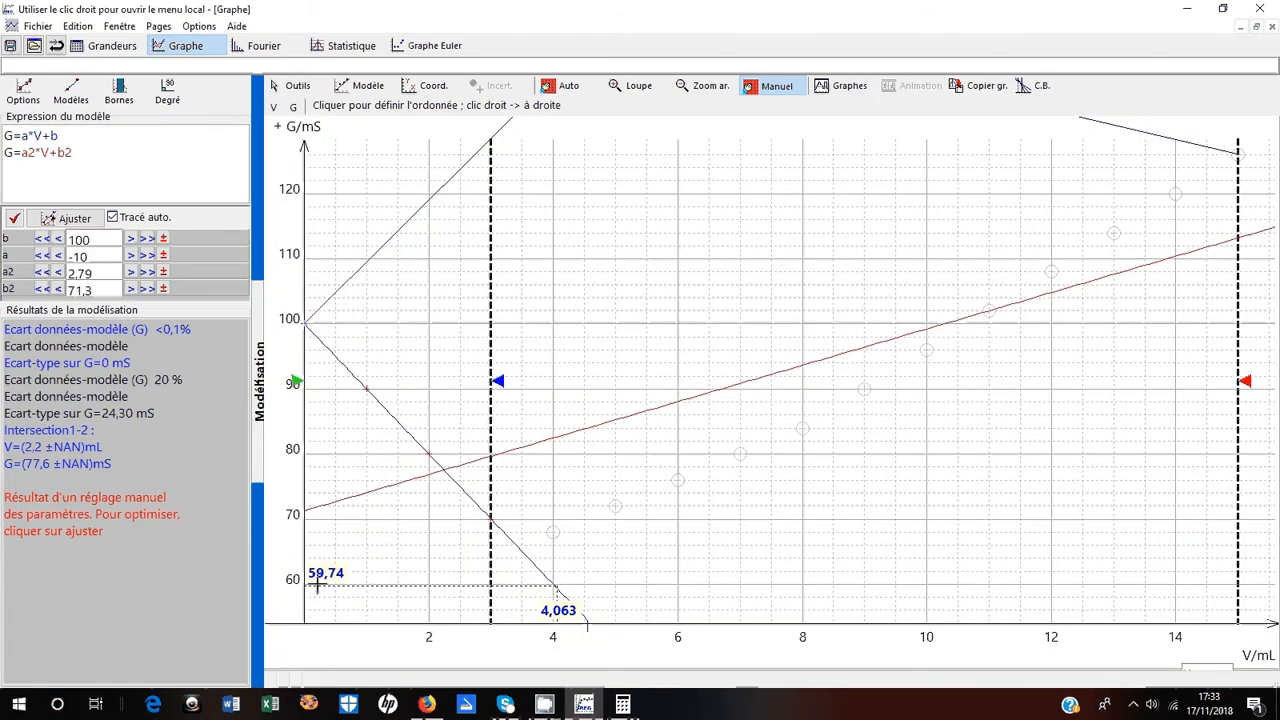
pyautogui.moveTo(306, 620); pyautogui.dragTo(306, 605)
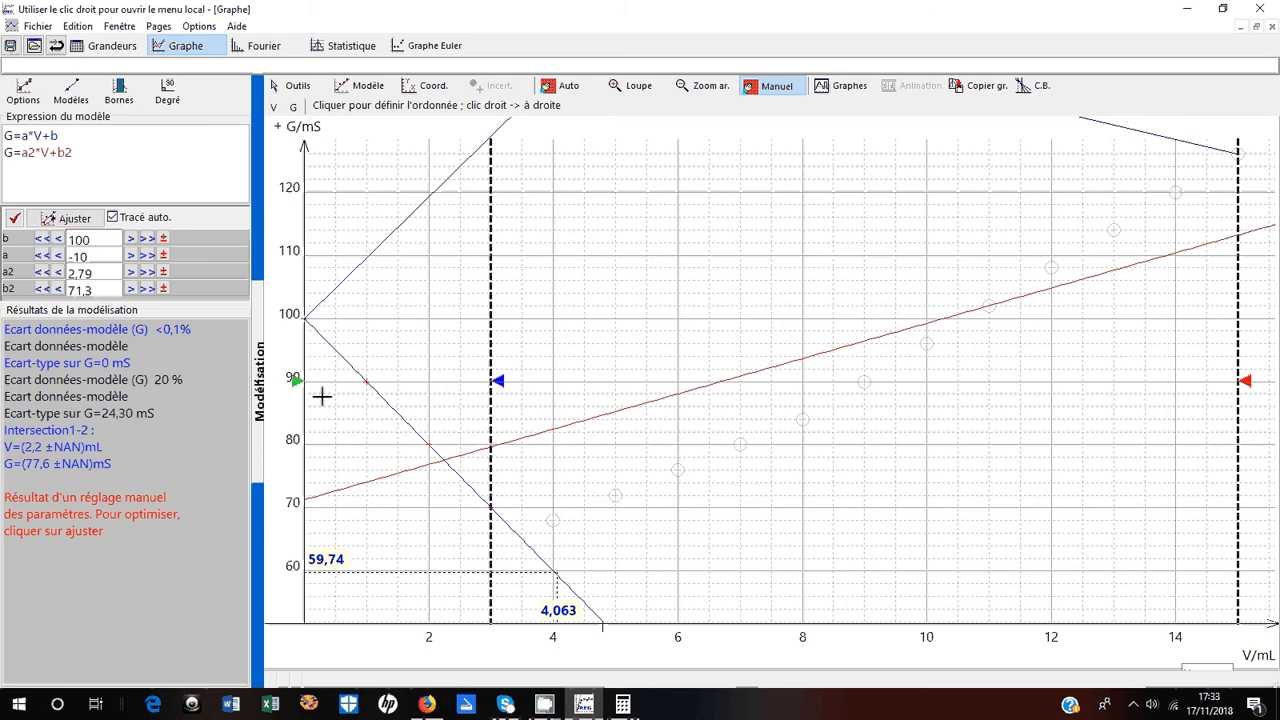
# Set the bounds of model G=a2*V+b2 to the ascending points from 8 to 15 mL
pyautogui.moveTo(72, 152); pyautogui.dragTo(2, 153)
pyautogui.click(120, 90)
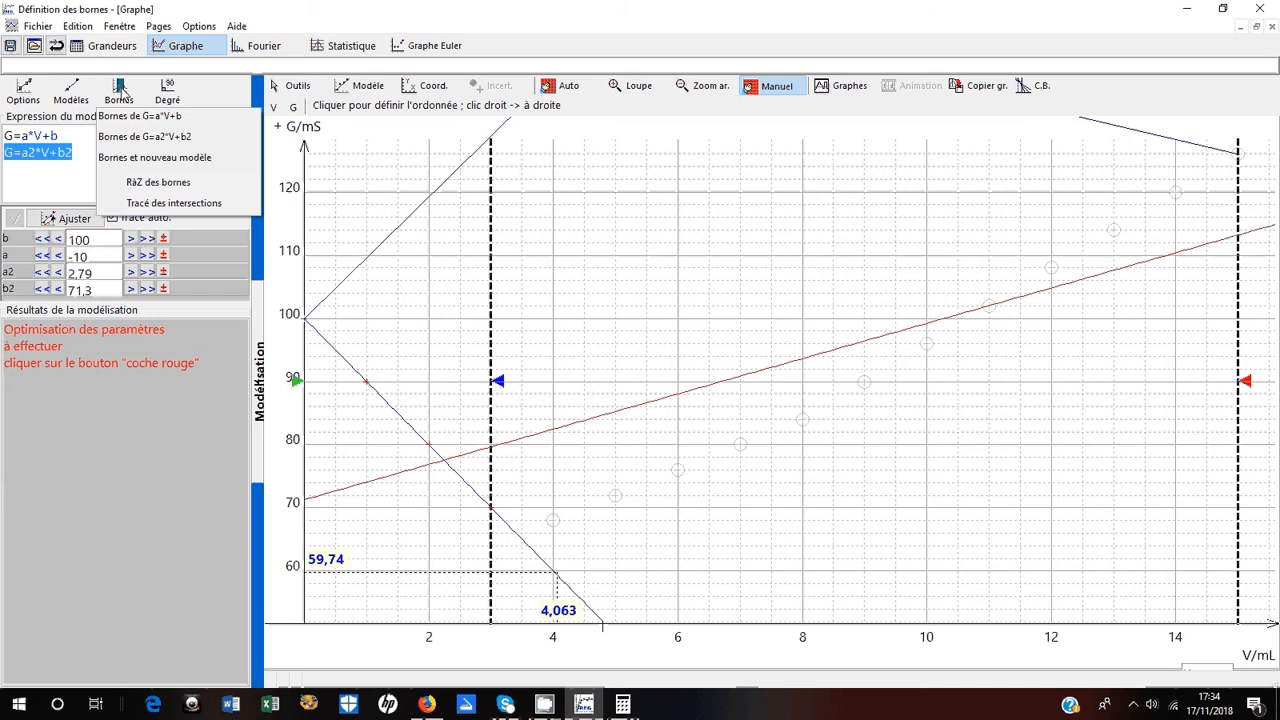
pyautogui.click(141, 137)
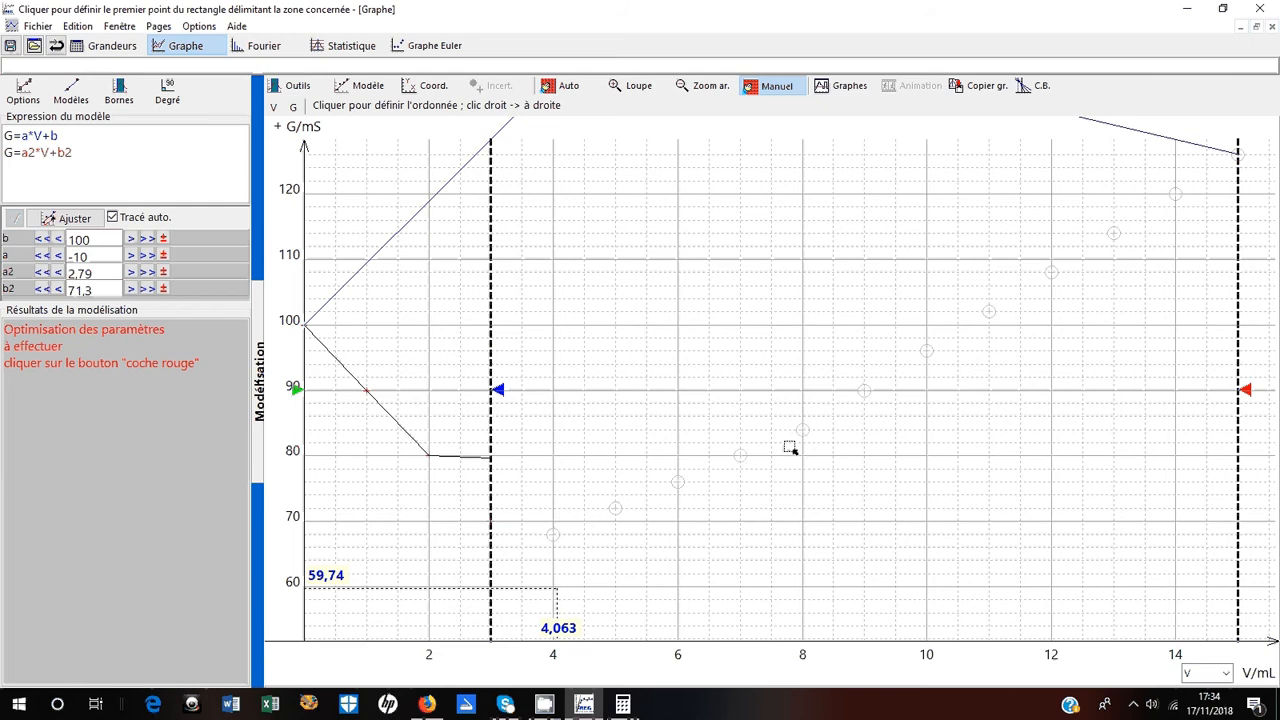
pyautogui.moveTo(791, 449); pyautogui.dragTo(1248, 125)
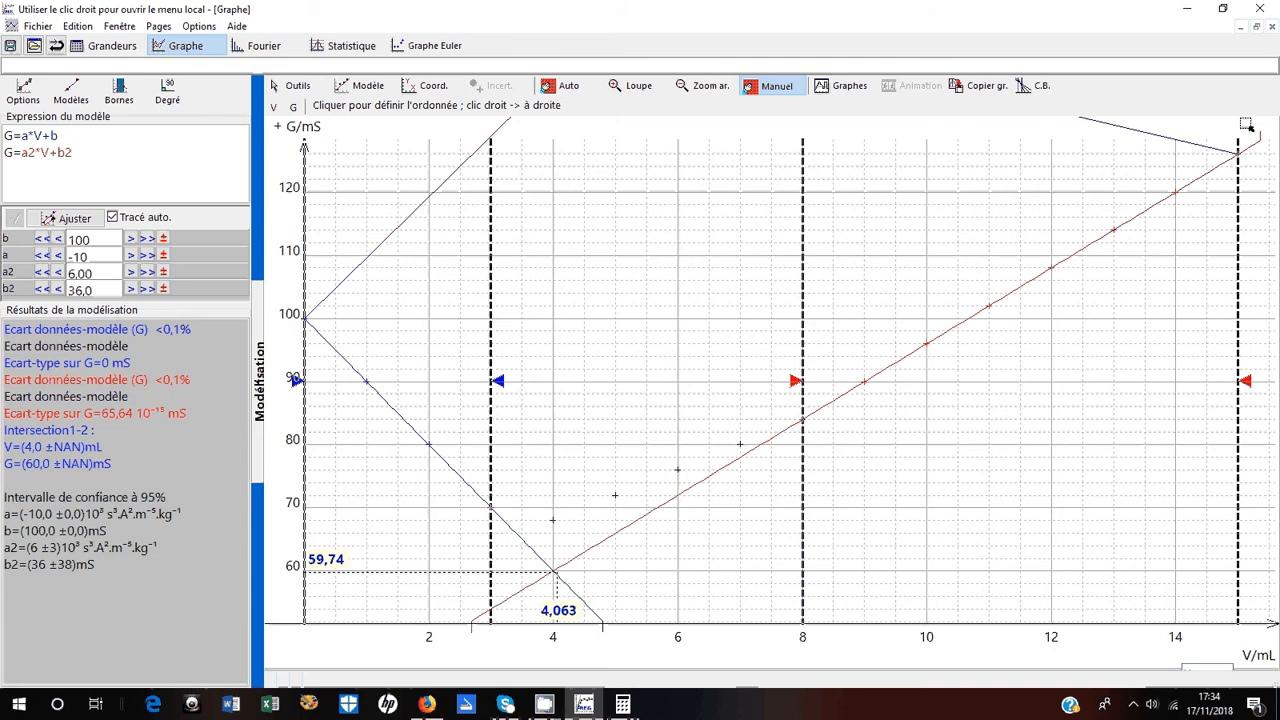
# Redefine the bounds of model G=a*V+b around the descending points from 0 to 3 mL
pyautogui.click(66, 135)
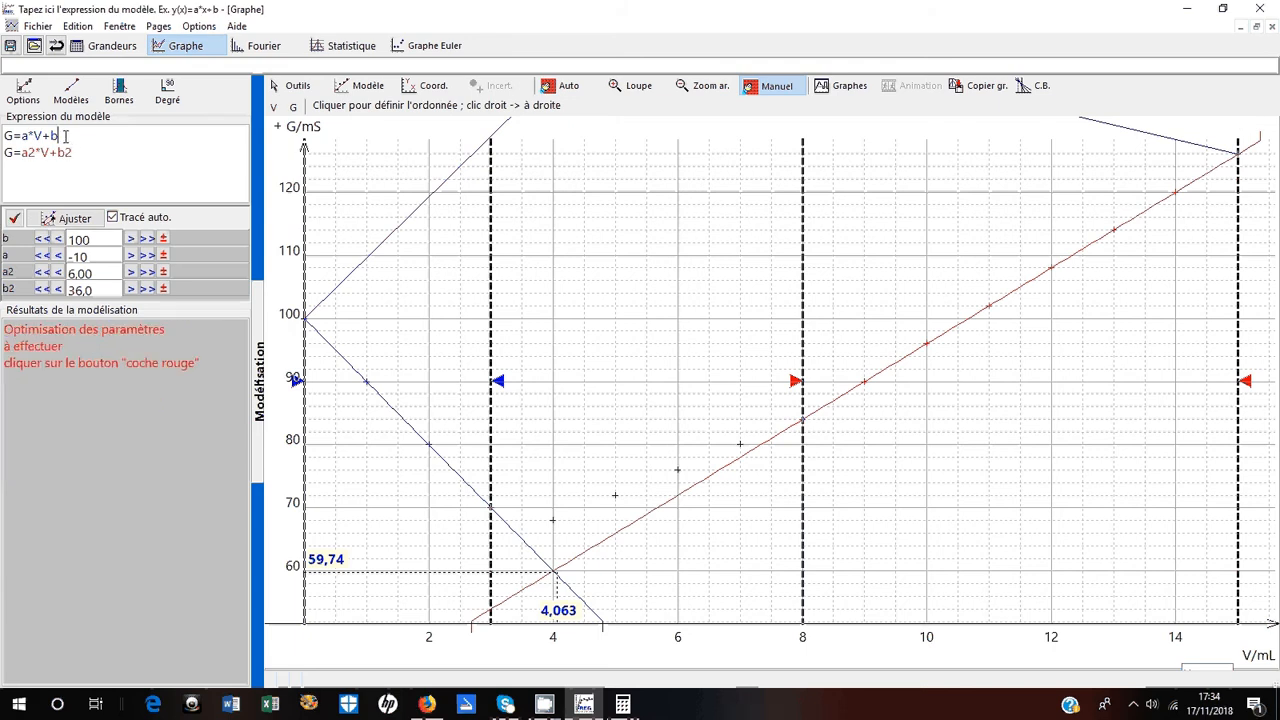
pyautogui.doubleClick(66, 135)
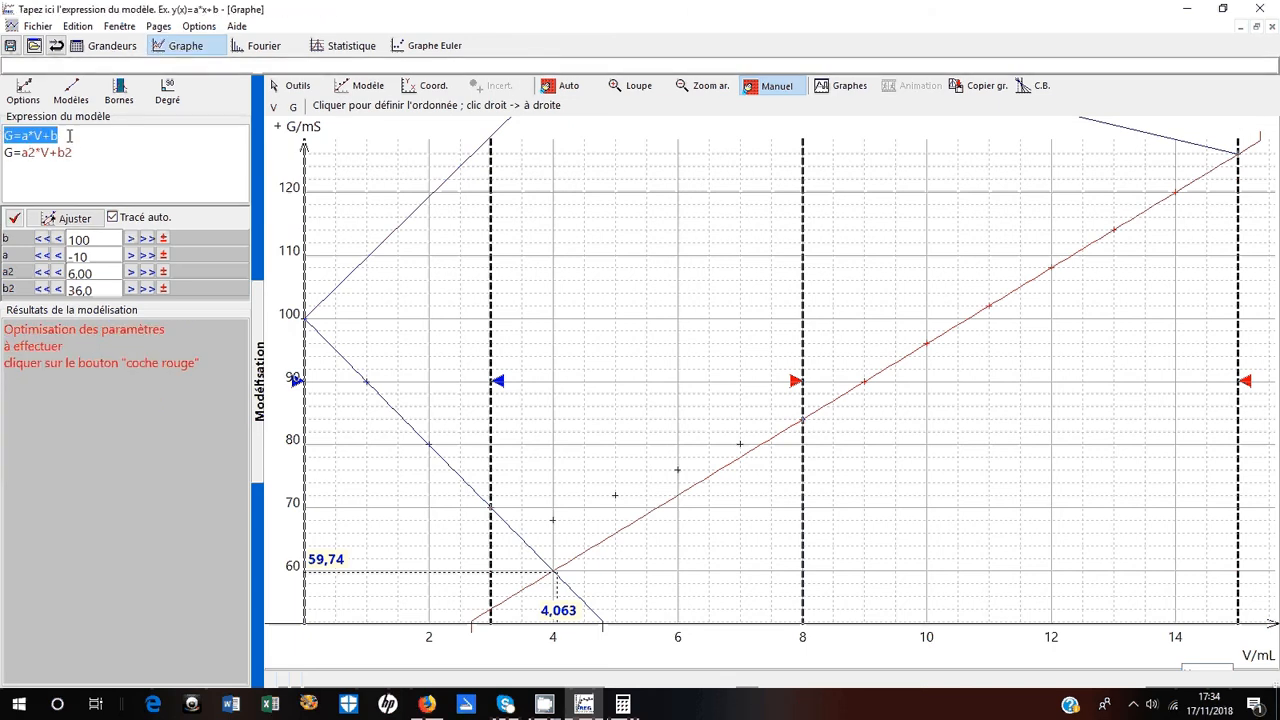
pyautogui.click(120, 104)
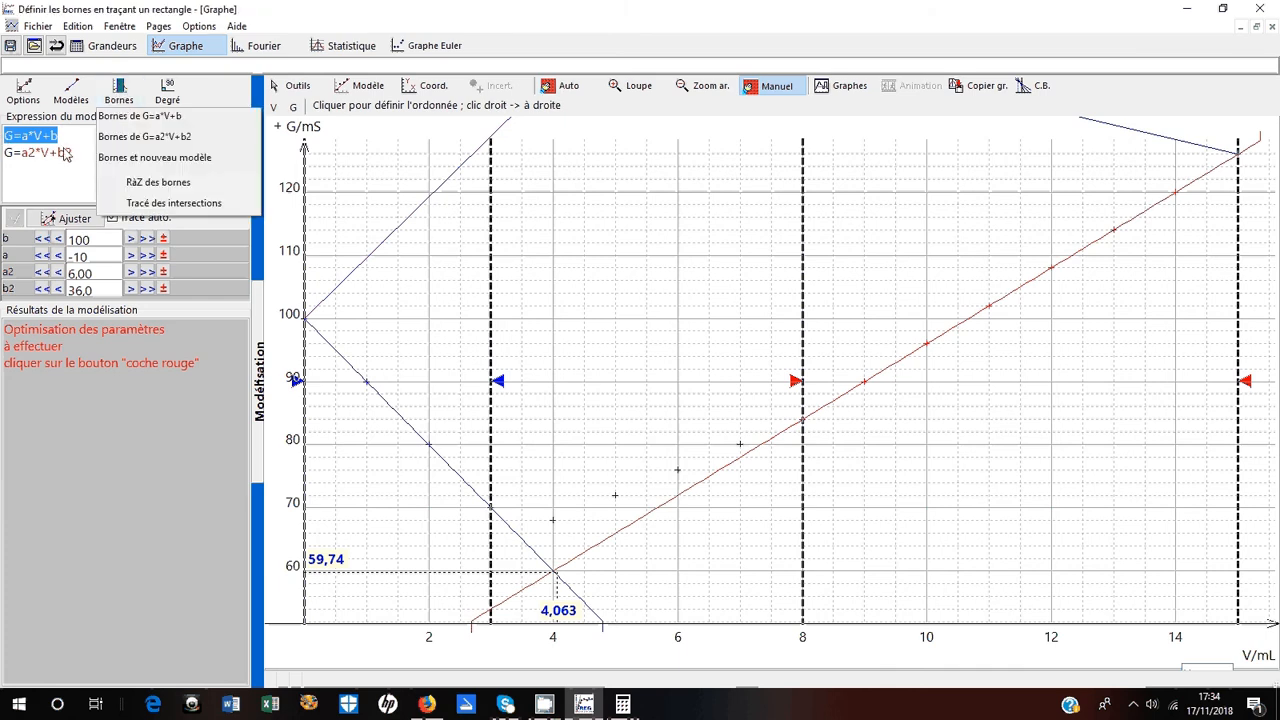
pyautogui.click(161, 119)
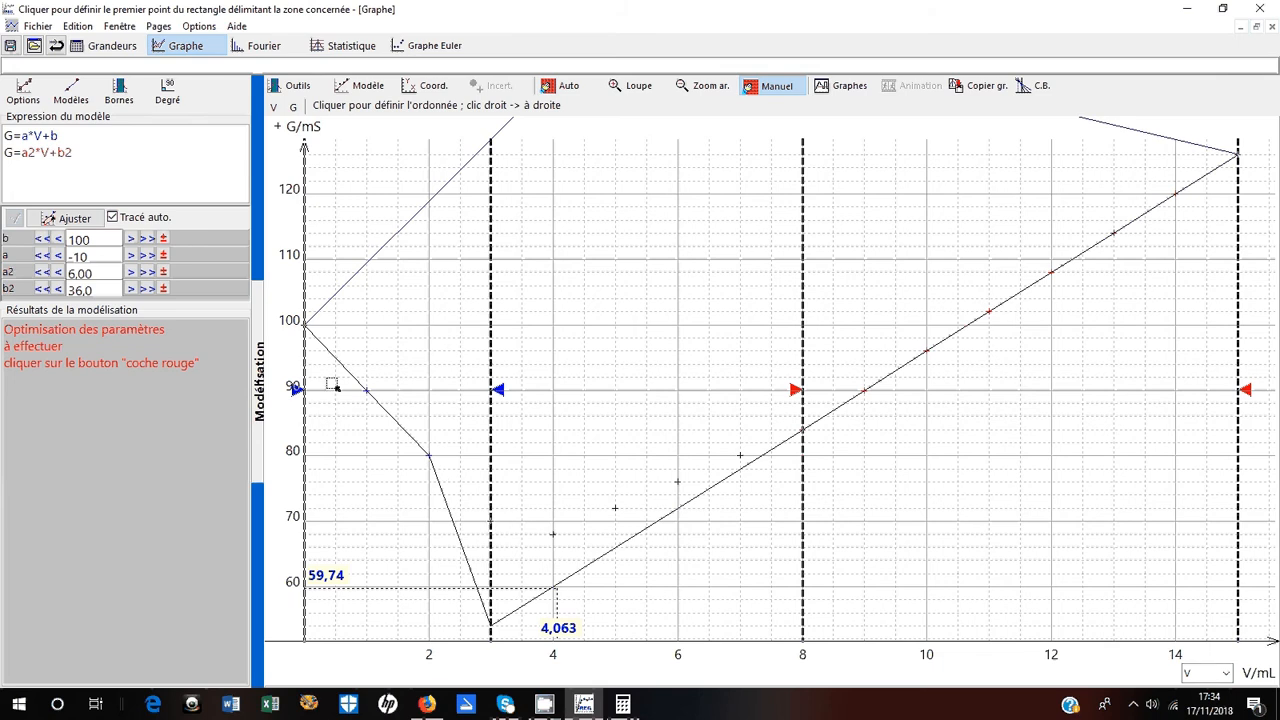
pyautogui.moveTo(297, 322); pyautogui.dragTo(507, 540)
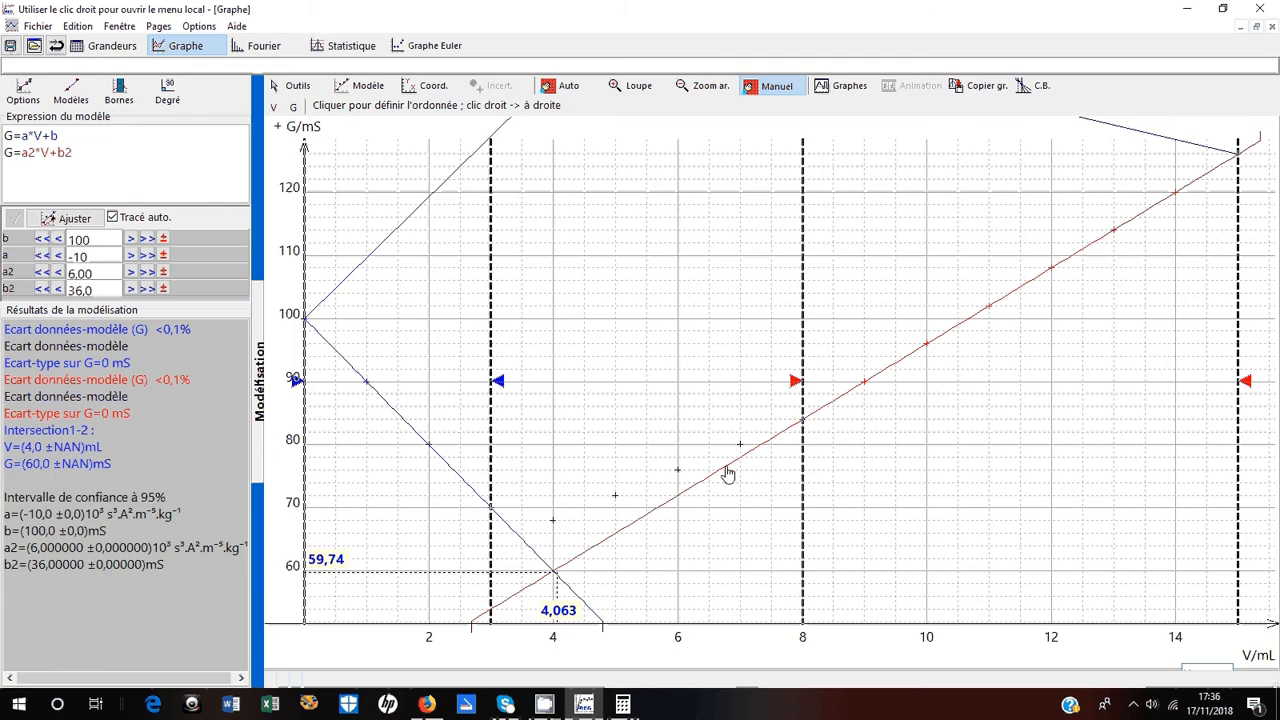
# Run the fit again for models G=a*V+b and G=a2*V+b2 with their current bounds
pyautogui.moveTo(85, 152); pyautogui.dragTo(5, 152)
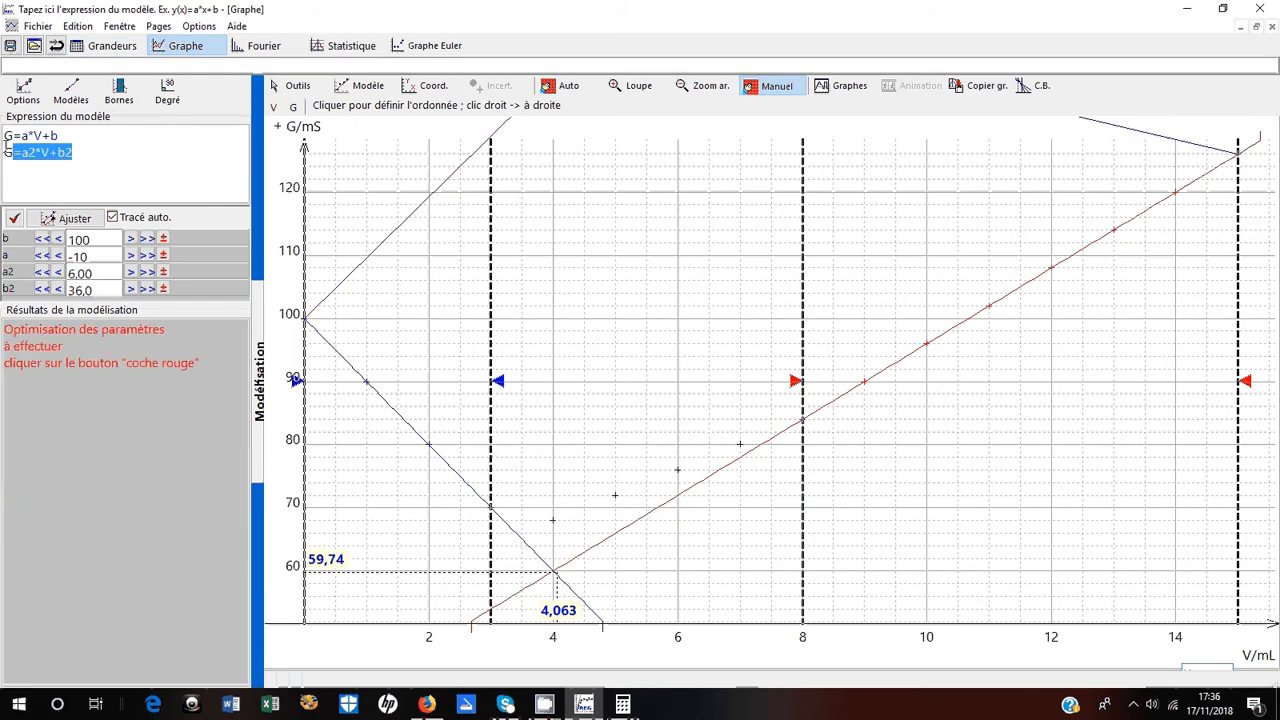
pyautogui.click(118, 96)
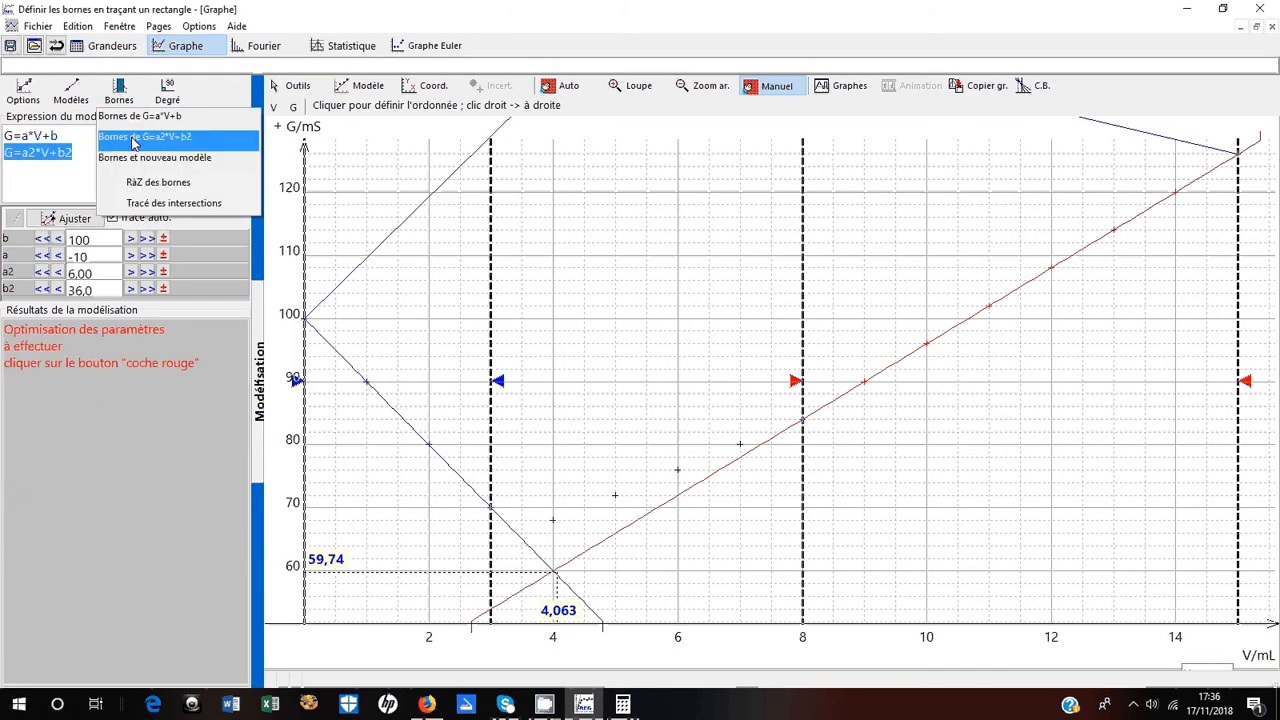
pyautogui.click(70, 196)
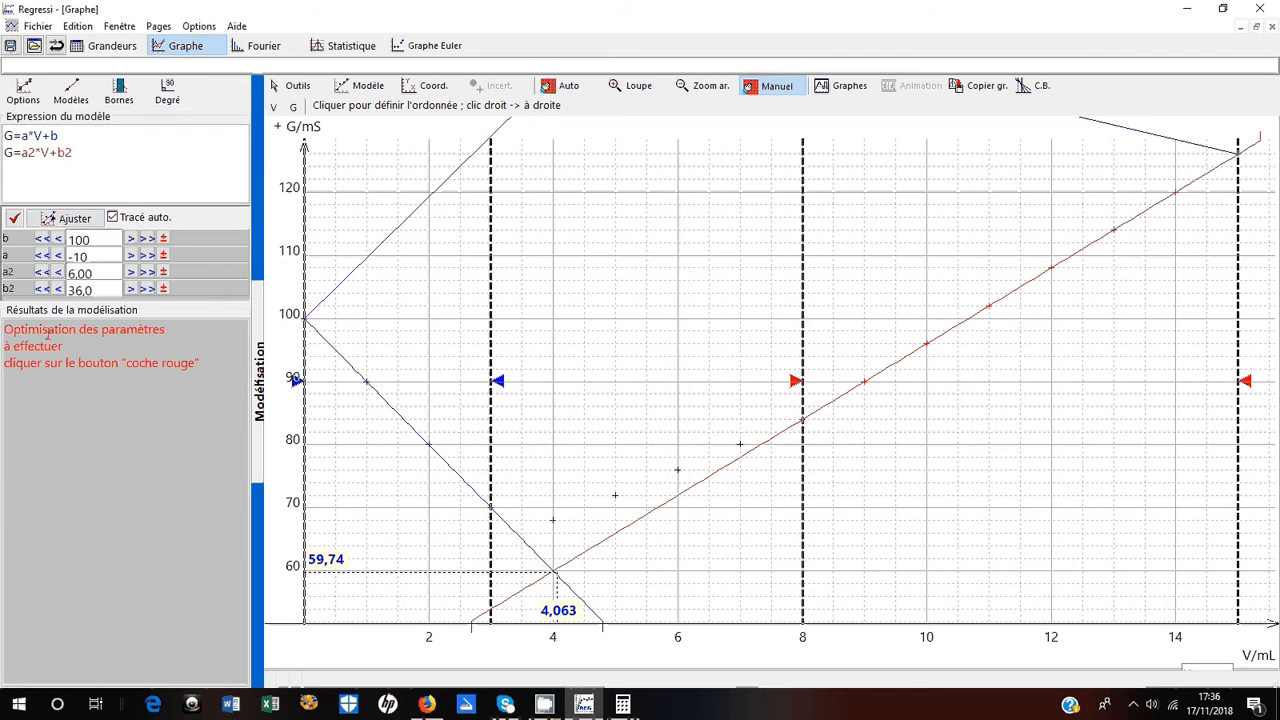
pyautogui.click(82, 224)
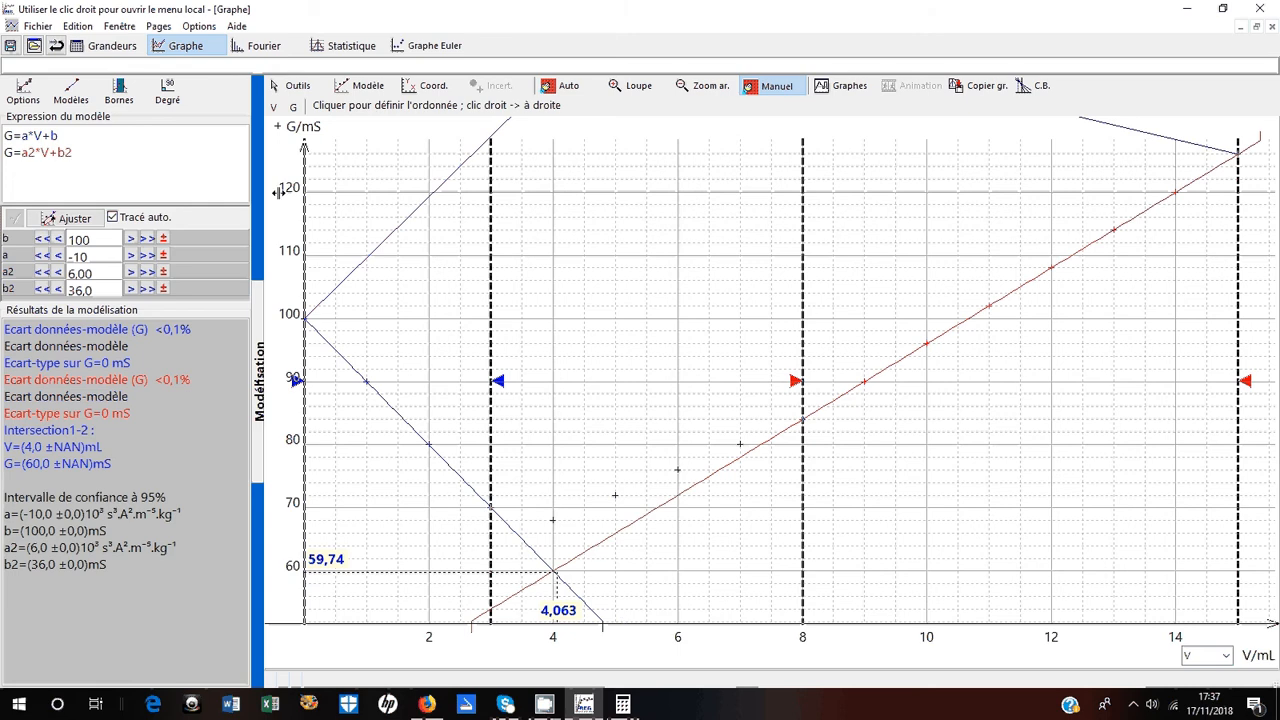
# Create a new keyboard-entry data set with variables V in mL and G in mS, discarding the current data without saving
pyautogui.click(38, 27)
pyautogui.moveTo(68, 46)
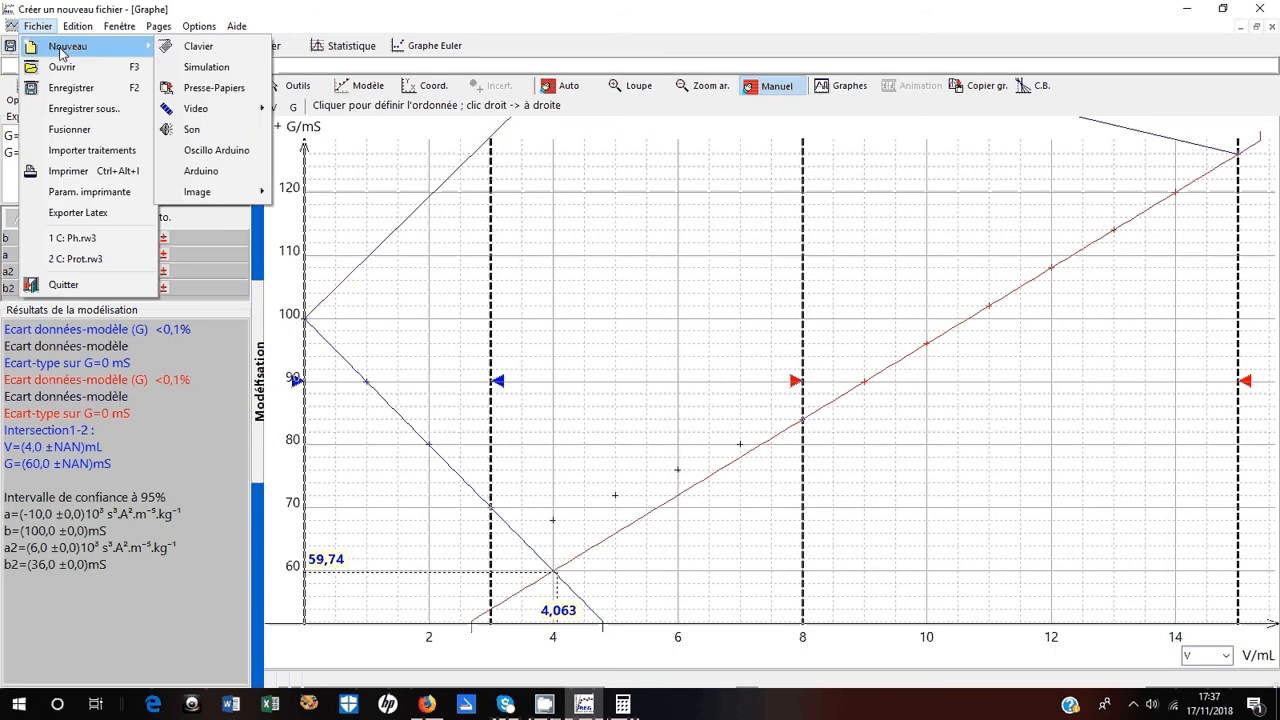
pyautogui.click(200, 47)
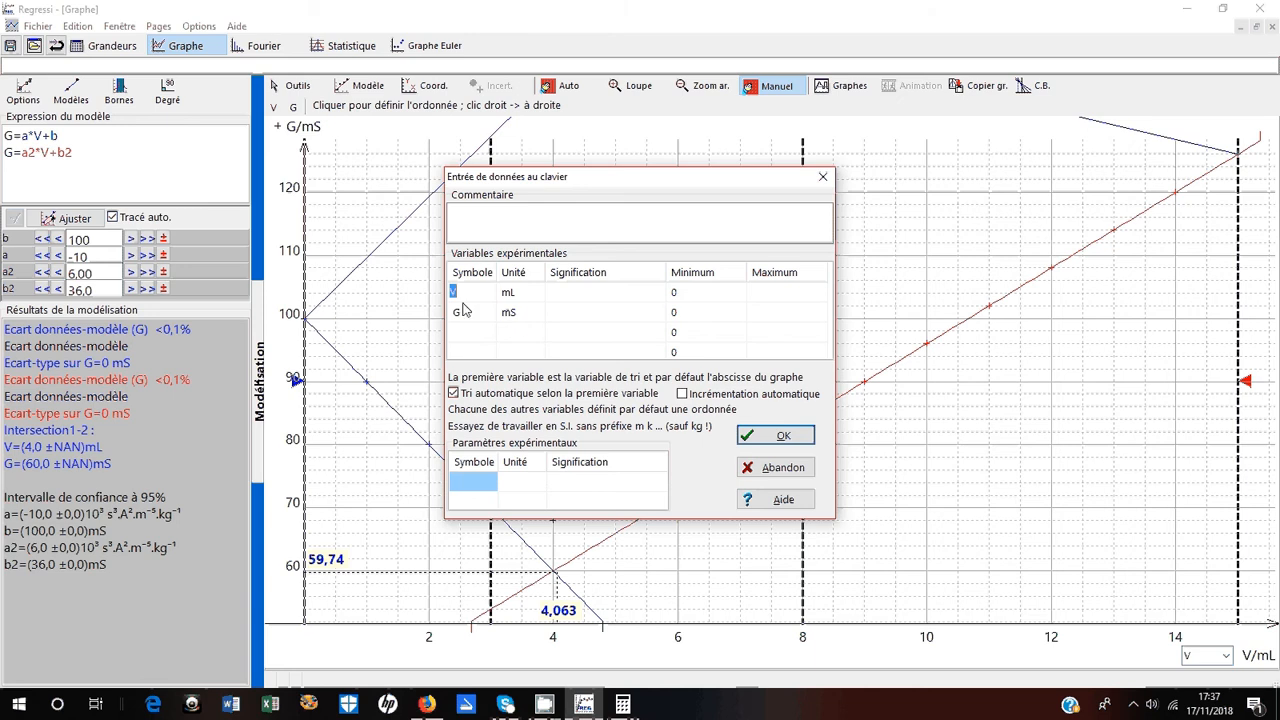
pyautogui.click(788, 436)
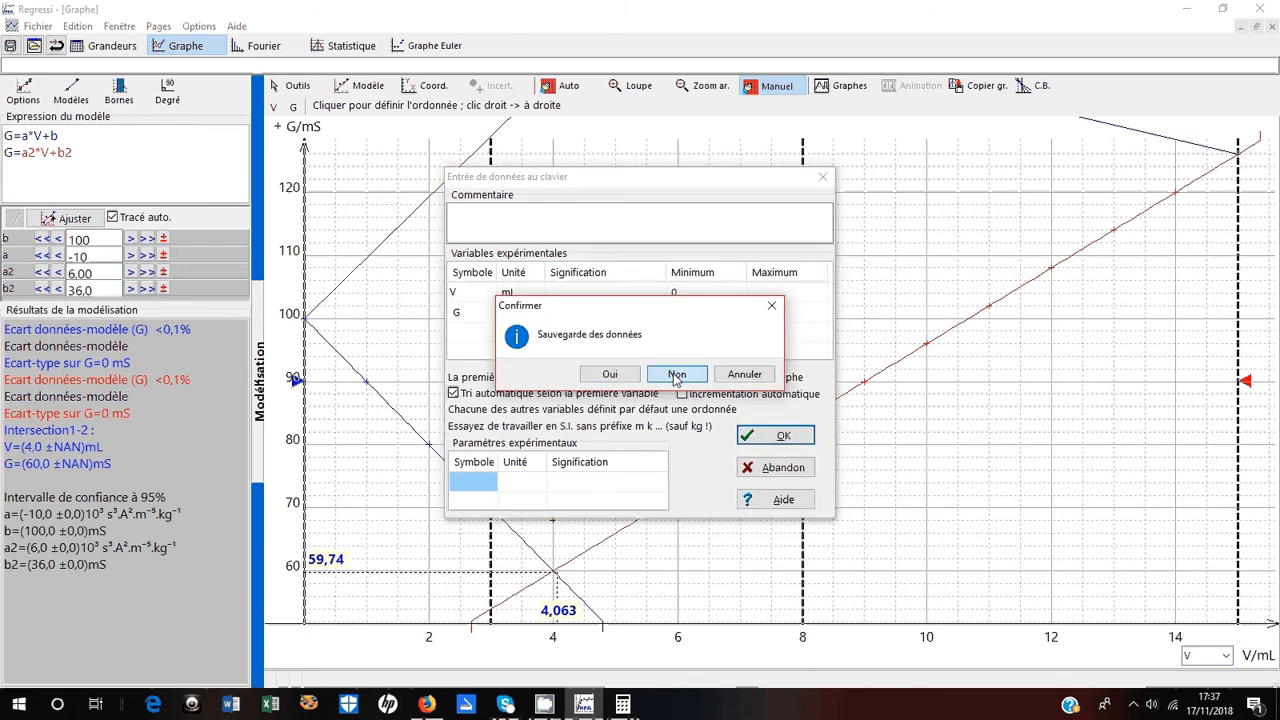
pyautogui.click(677, 376)
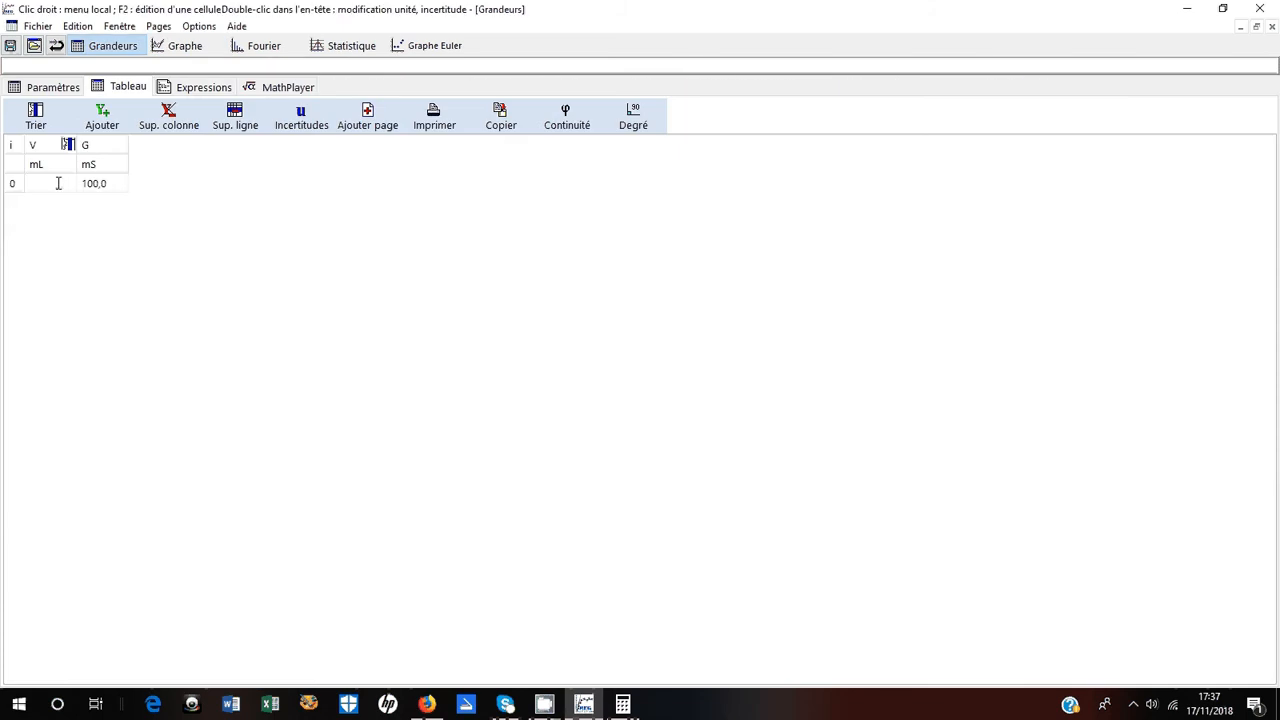
# Fill the first table row with V = 0 mL and G = 0 mS, clearing the stray entry in the second row
pyautogui.write('0')
pyautogui.press('Return')
pyautogui.write('0')
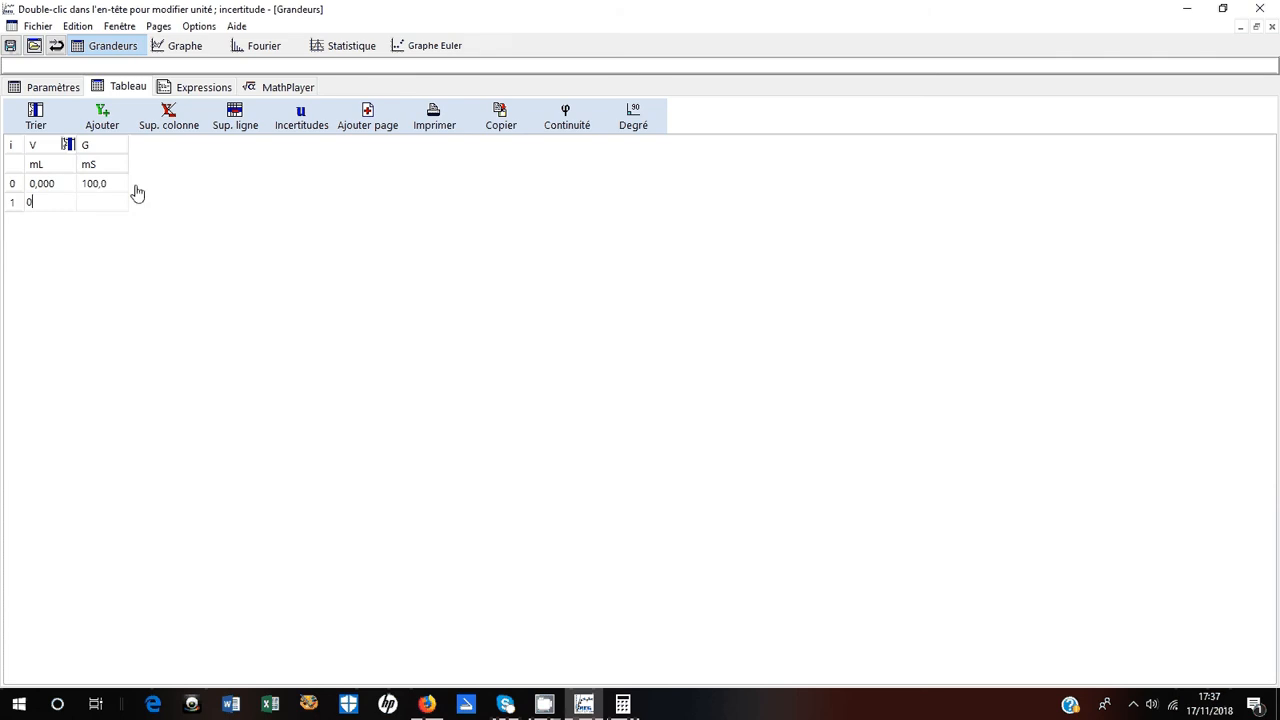
pyautogui.click(83, 188)
pyautogui.write('01')
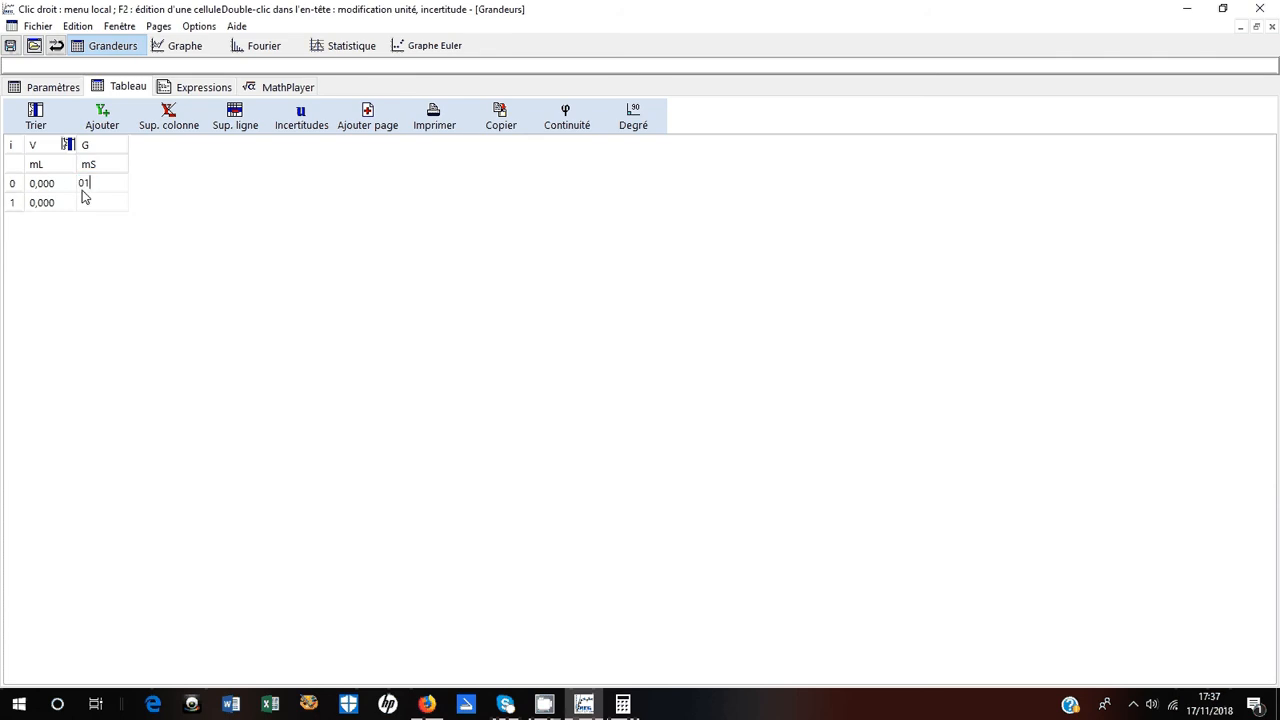
pyautogui.press('Return')
pyautogui.press('BackSpace')
pyautogui.press('BackSpace')
pyautogui.press('BackSpace')
pyautogui.press('BackSpace')
pyautogui.press('BackSpace')
# Enter the V/G pairs 2 mL / 4 mS, 4 mL / 5,7 mS and 6 mL / 6,6 mS
pyautogui.write('2')
pyautogui.press('Return')
pyautogui.write('4')
pyautogui.press('Return')
pyautogui.write('4')
pyautogui.press('Return')
pyautogui.write('5,7')
pyautogui.press('Return')
pyautogui.write('6')
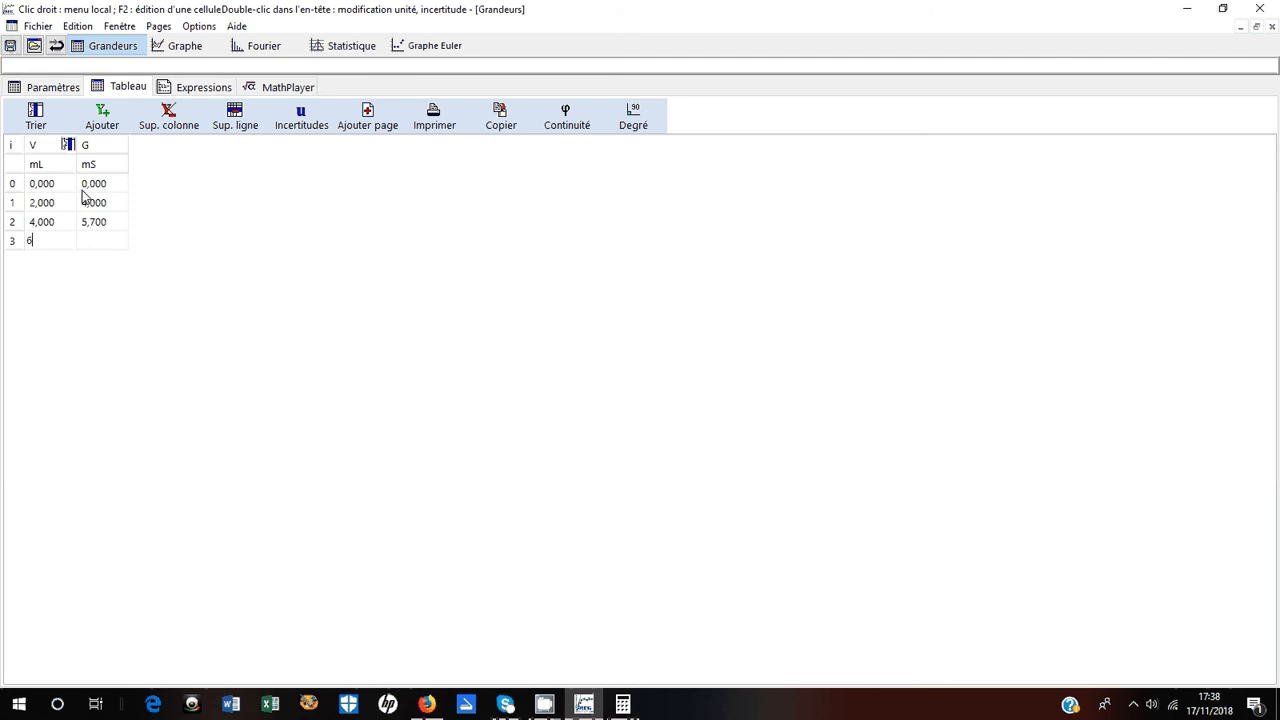
pyautogui.press('Return')
pyautogui.write('6,6')
pyautogui.press('Return')
# Enter the V/G pairs 8 mL / 7,2 mS, 10 mL / 7,7 mS and 12 mL / 8 mS
pyautogui.write('8')
pyautogui.press('Return')
pyautogui.write('7,2')
pyautogui.press('Return')
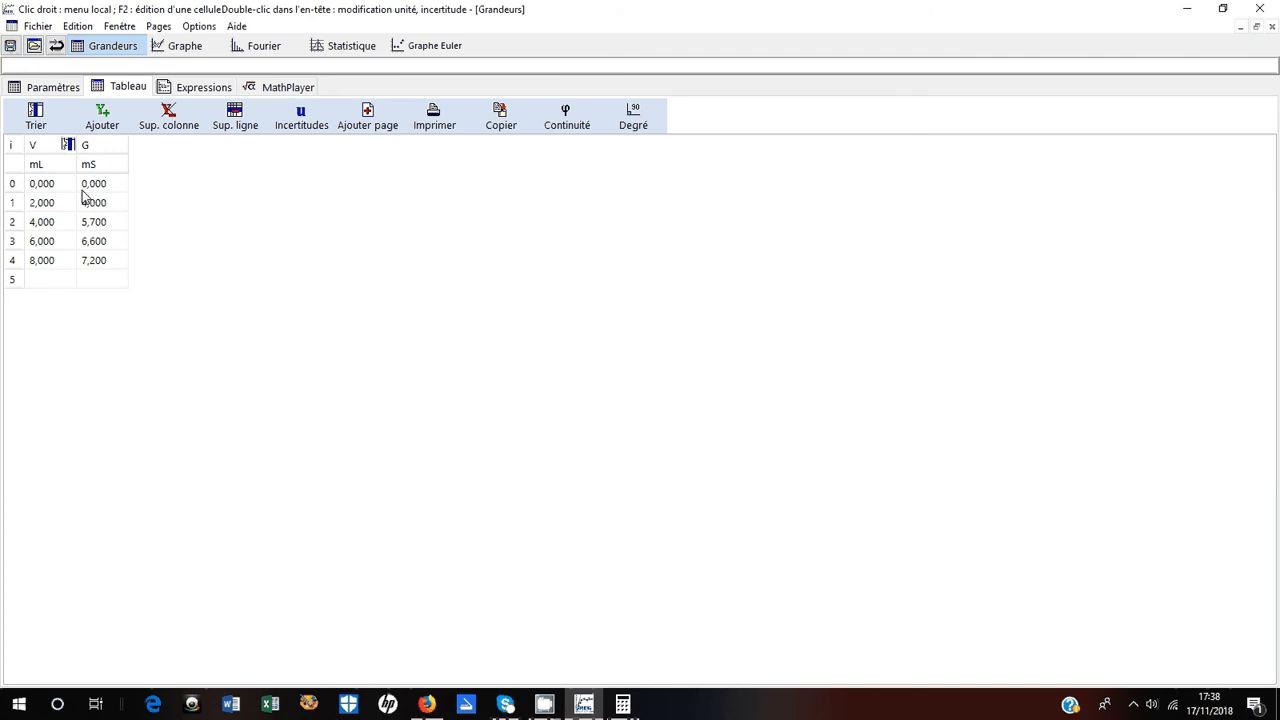
pyautogui.write('10')
pyautogui.press('Return')
pyautogui.write('7,7')
pyautogui.press('Return')
pyautogui.write('12')
pyautogui.press('Return')
pyautogui.write('8')
pyautogui.press('Return')
# Enter the V/G pairs 14 mL / 8,2 mS, 16 mL / 8,2 mS and 18 mL / 7,2 mS
pyautogui.write('14')
pyautogui.press('Return')
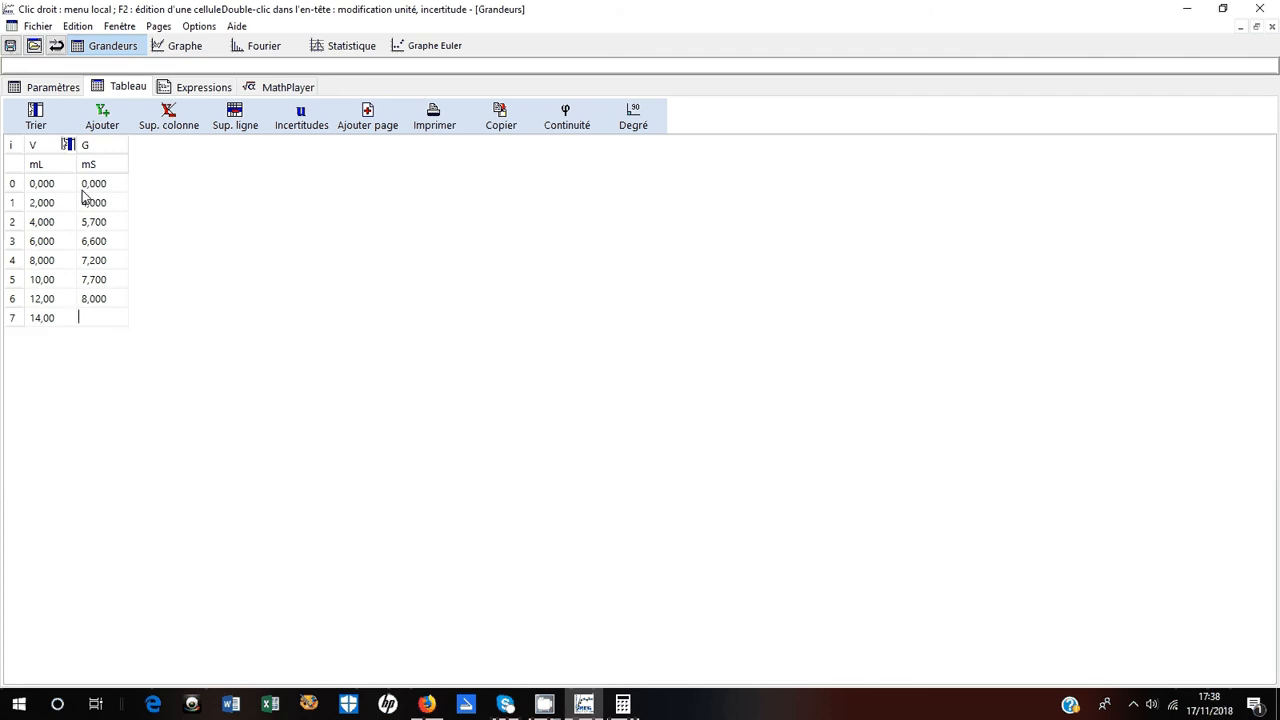
pyautogui.write('8,2')
pyautogui.press('Return')
pyautogui.write('16')
pyautogui.press('Return')
pyautogui.write('8,2')
pyautogui.press('Return')
pyautogui.write('18')
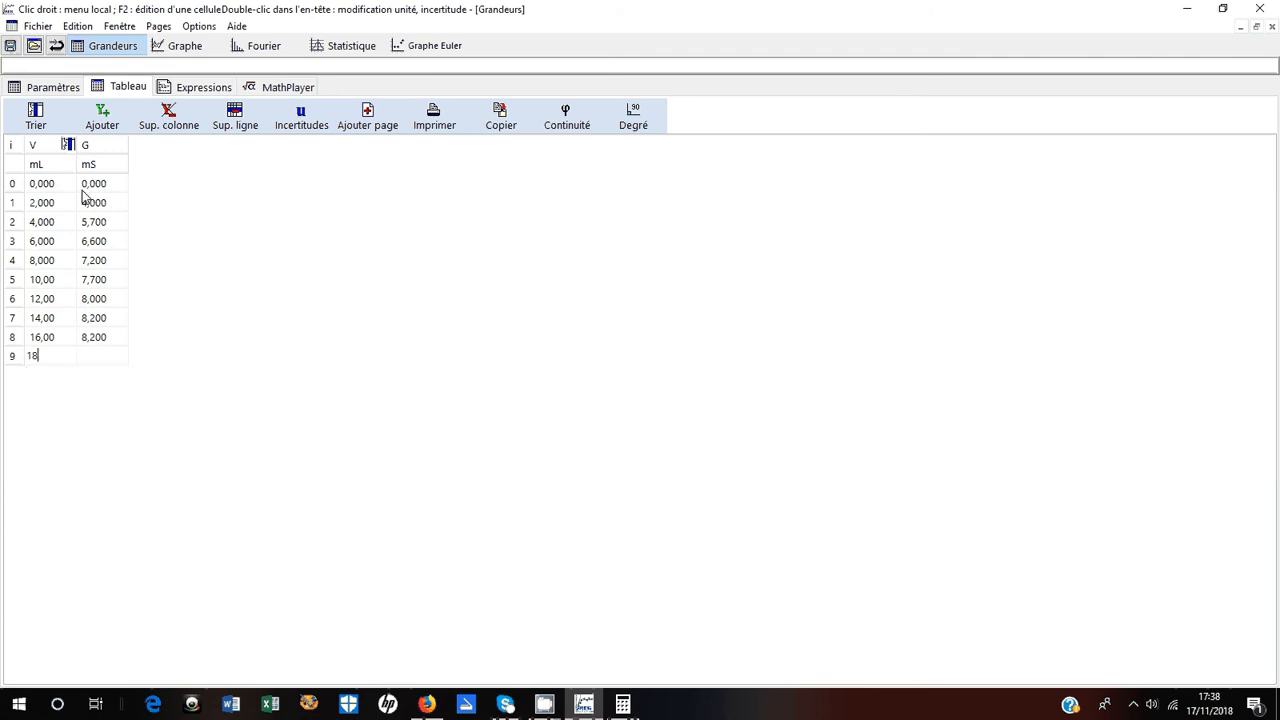
pyautogui.press('Return')
pyautogui.write('7,2')
pyautogui.press('Return')
# Enter the V/G pairs 20 mL / 6,2 mS, 22 mL / 5,2 mS and 24 mL / 4,2 mS
pyautogui.write('20')
pyautogui.press('Return')
pyautogui.write('6,2')
pyautogui.press('Return')
pyautogui.write('22')
pyautogui.press('Return')
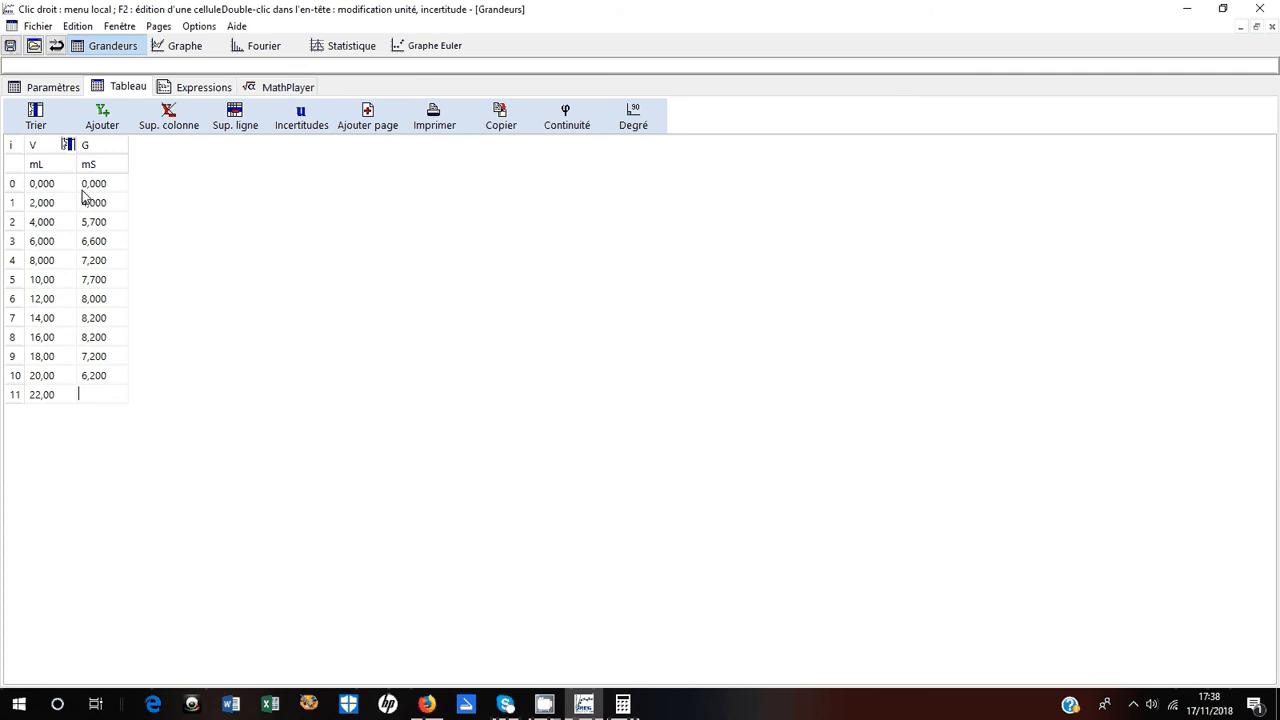
pyautogui.write('5,2')
pyautogui.press('Return')
pyautogui.write('24')
pyautogui.press('Return')
pyautogui.write('4,2')
pyautogui.press('Return')
# Display the graph of G versus V together with the modelling pane
pyautogui.click(185, 46)
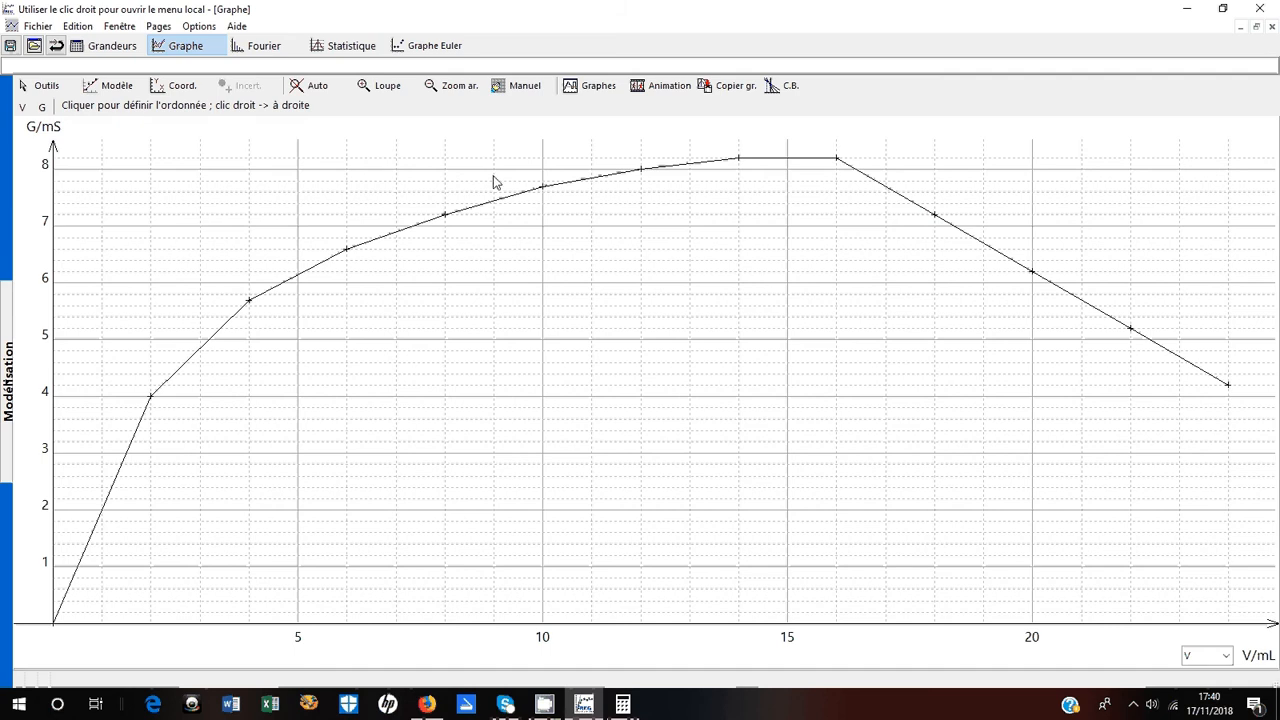
pyautogui.click(8, 388)
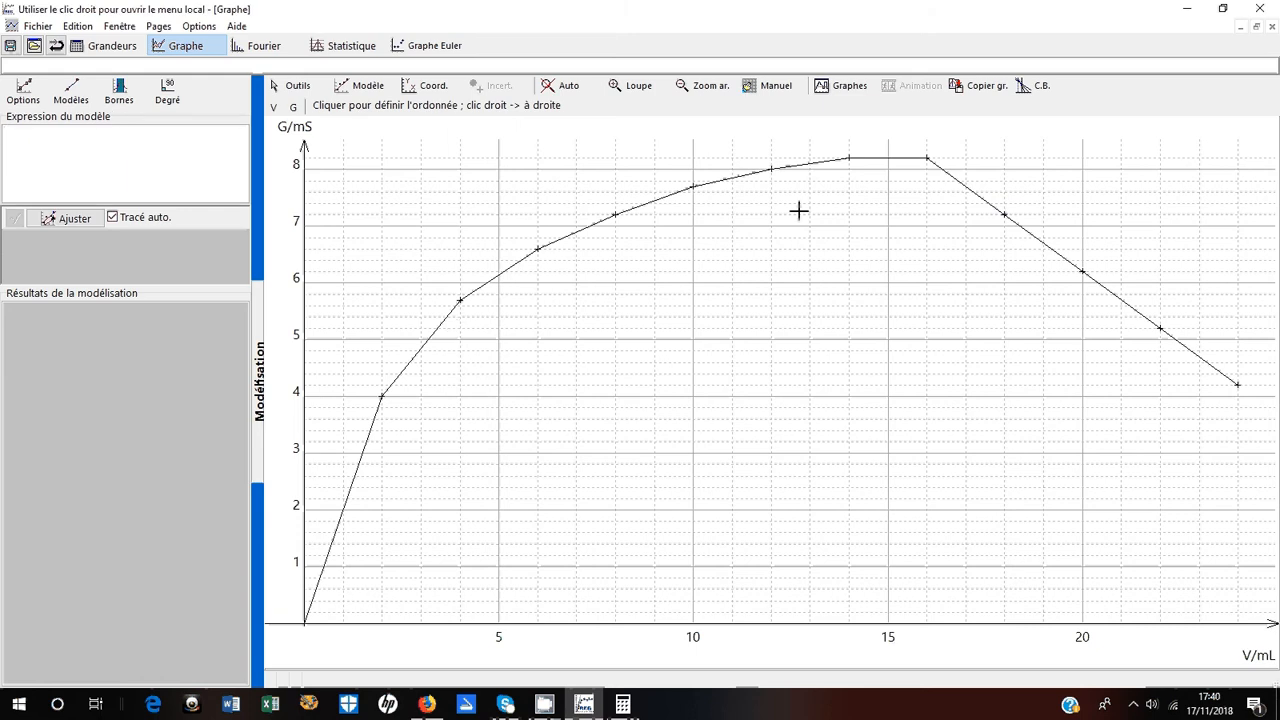
pyautogui.click(65, 98)
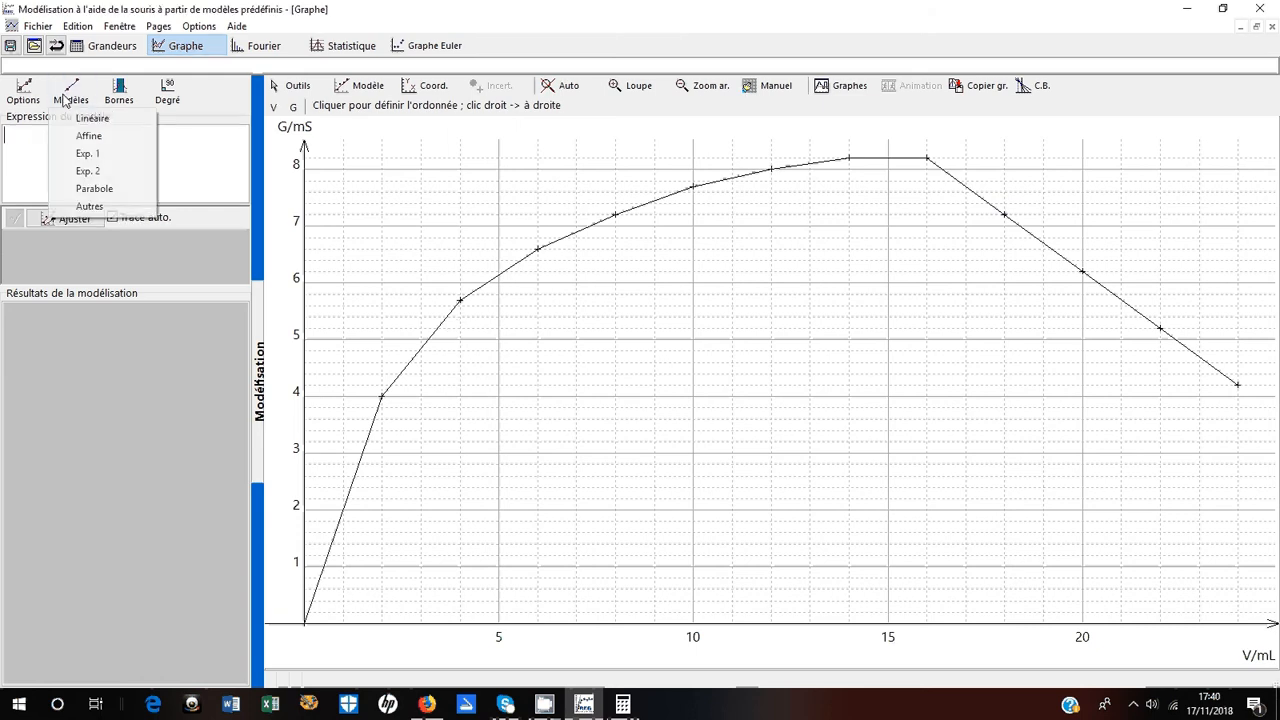
pyautogui.click(130, 95)
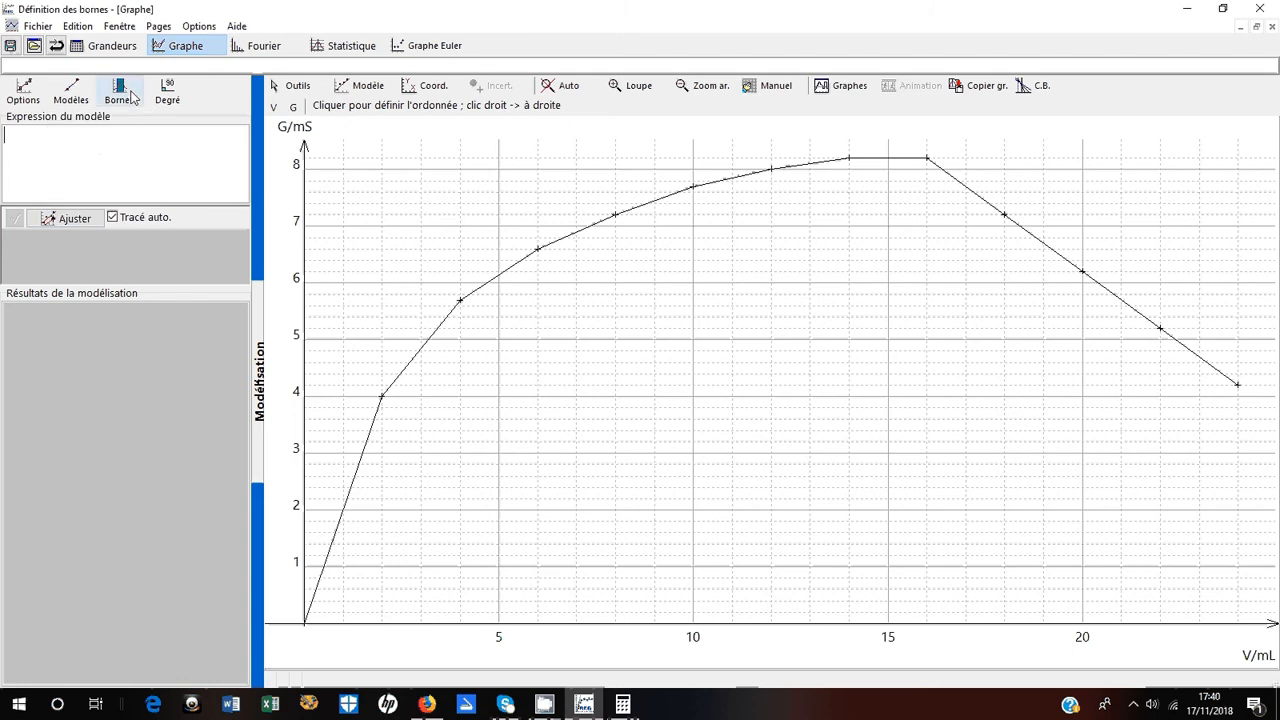
pyautogui.click(133, 95)
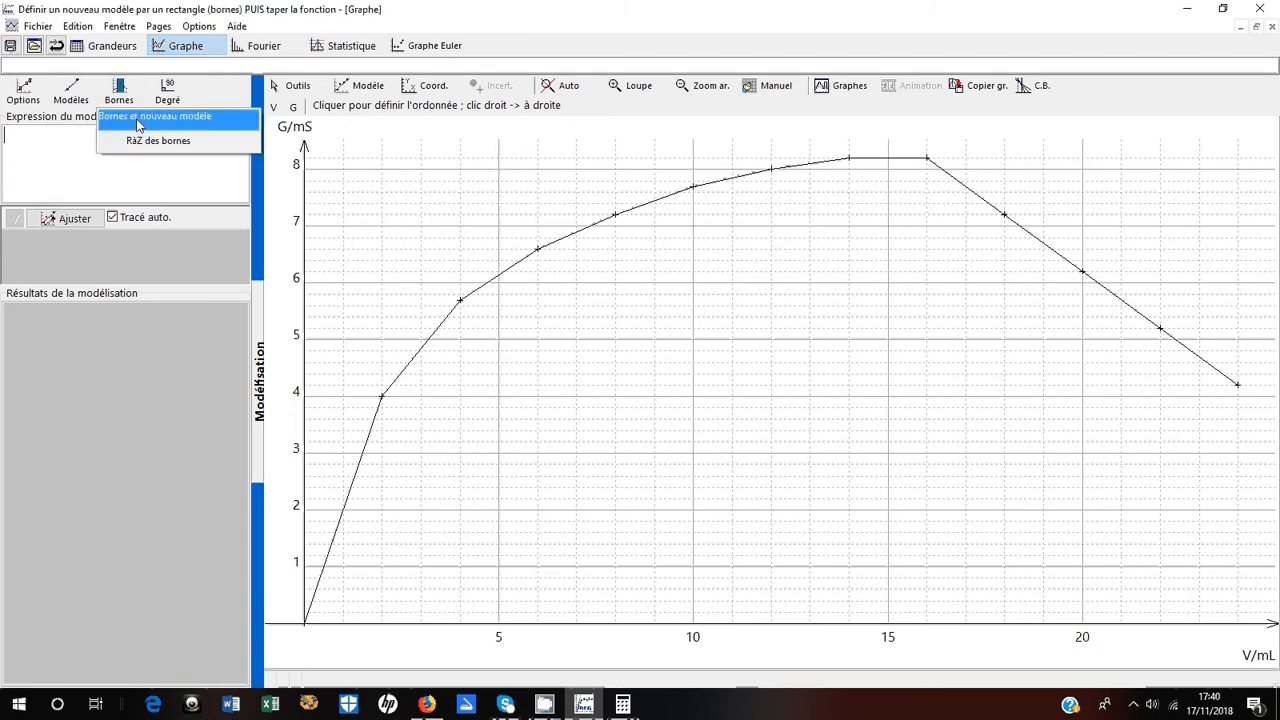
pyautogui.click(139, 117)
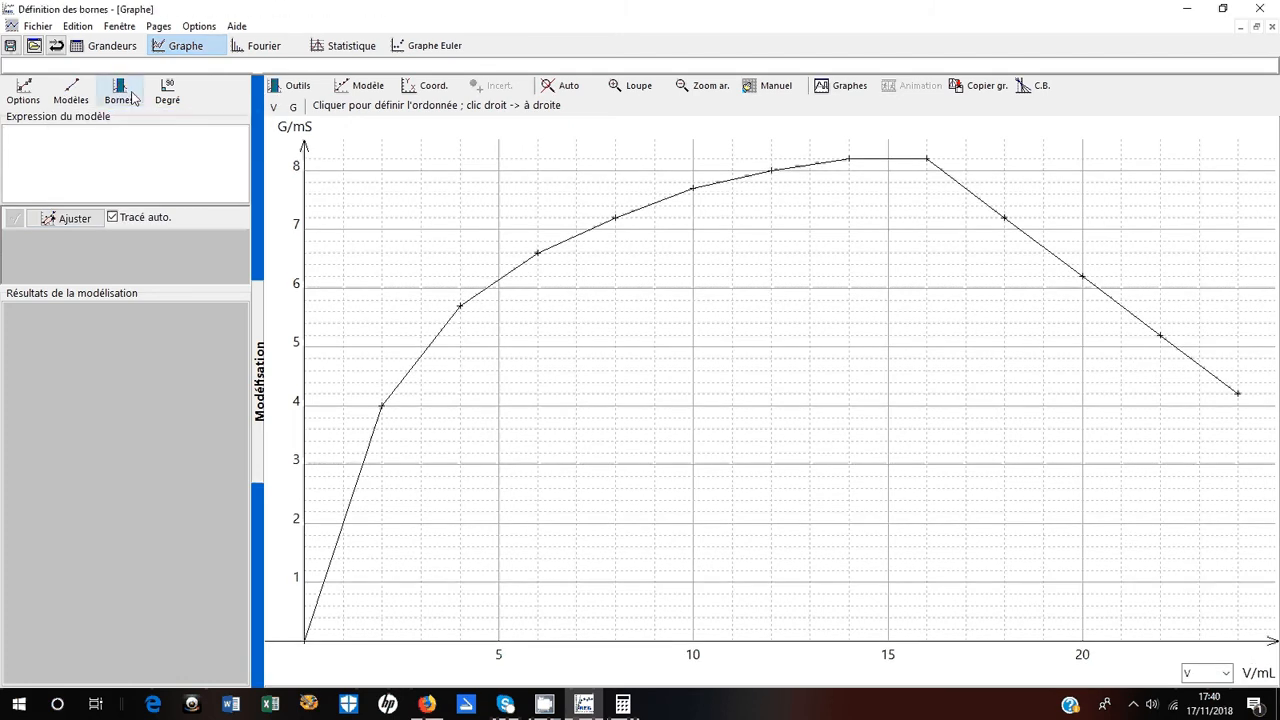
pyautogui.click(131, 94)
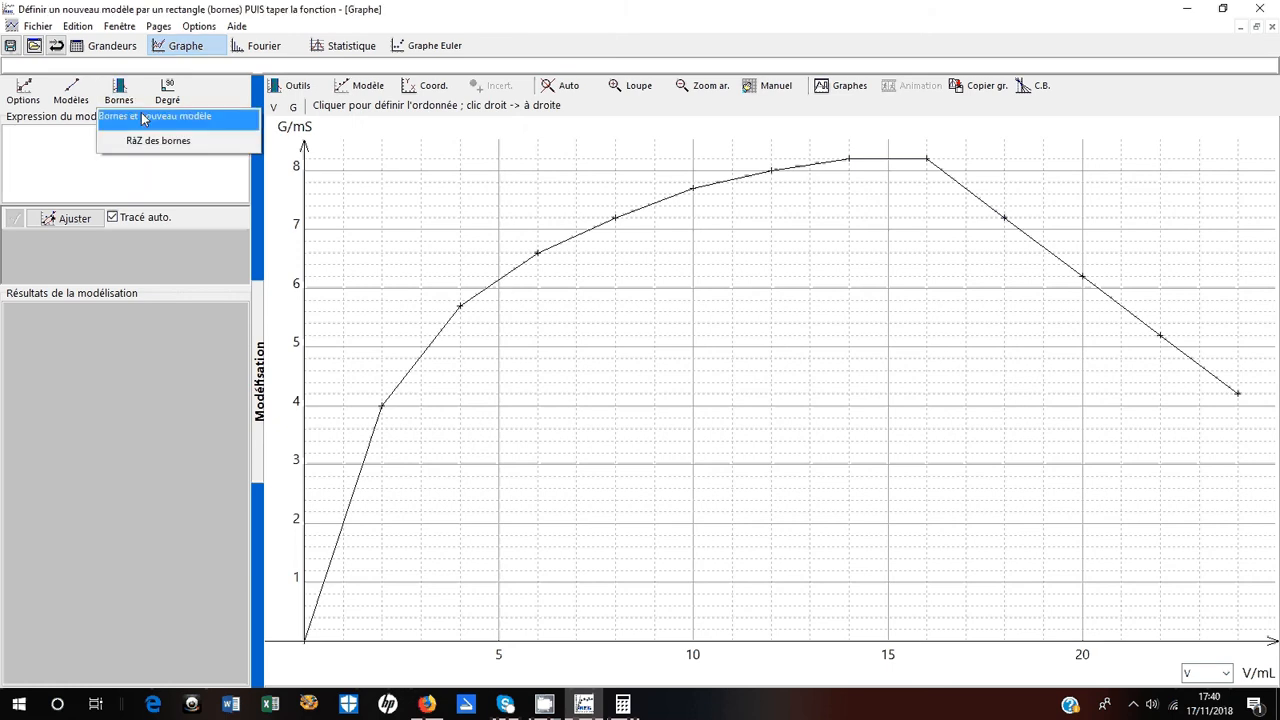
pyautogui.click(141, 115)
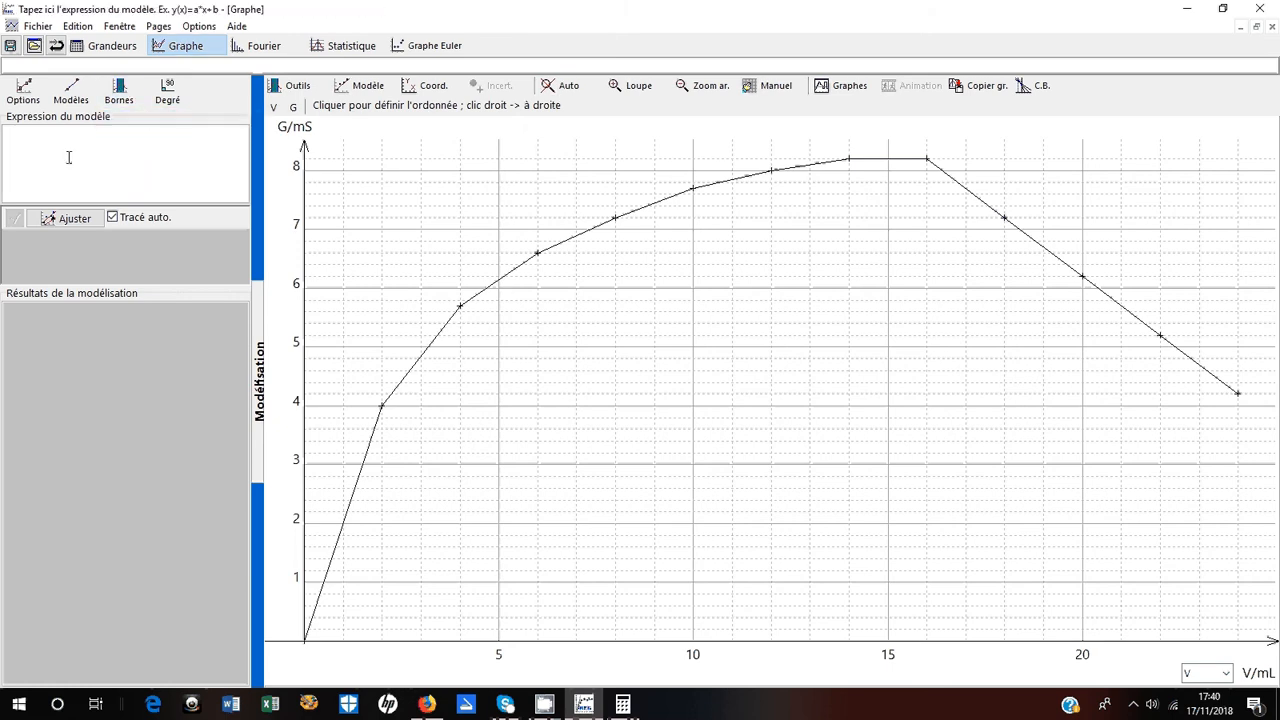
# Add a predefined power model (Puissance), G=a*V^b, to the G versus V data
pyautogui.click(71, 92)
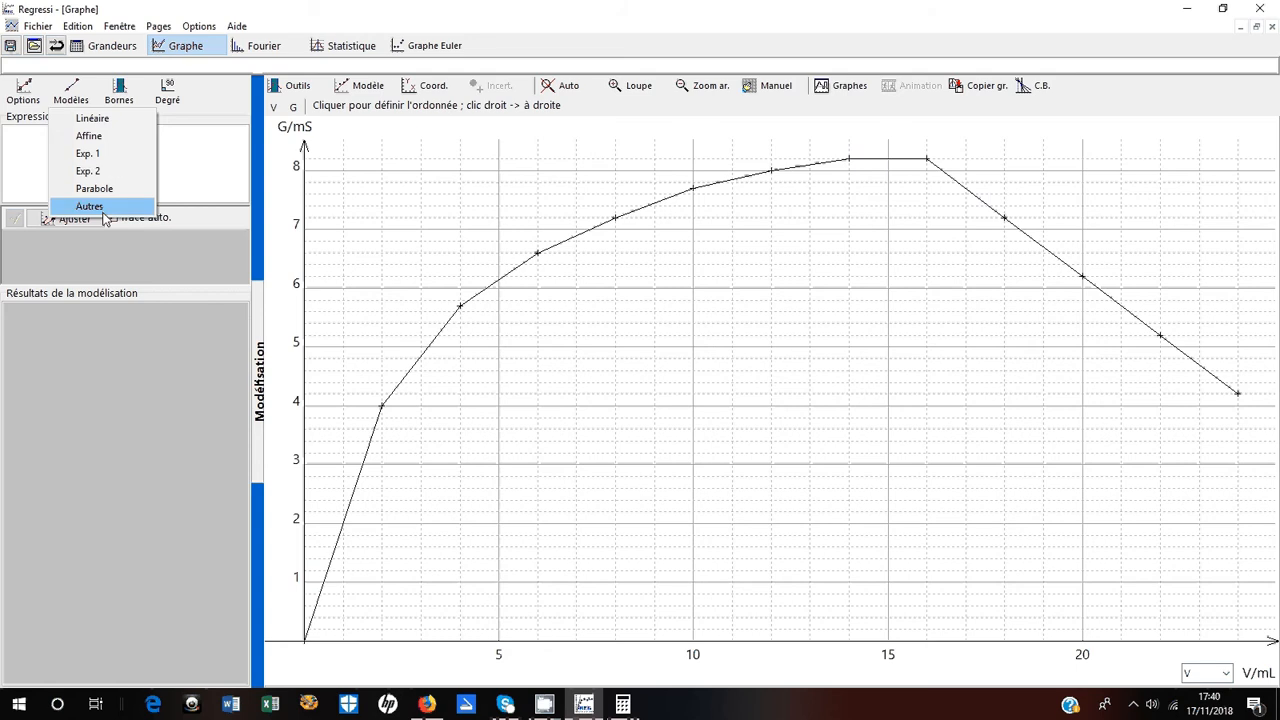
pyautogui.click(100, 206)
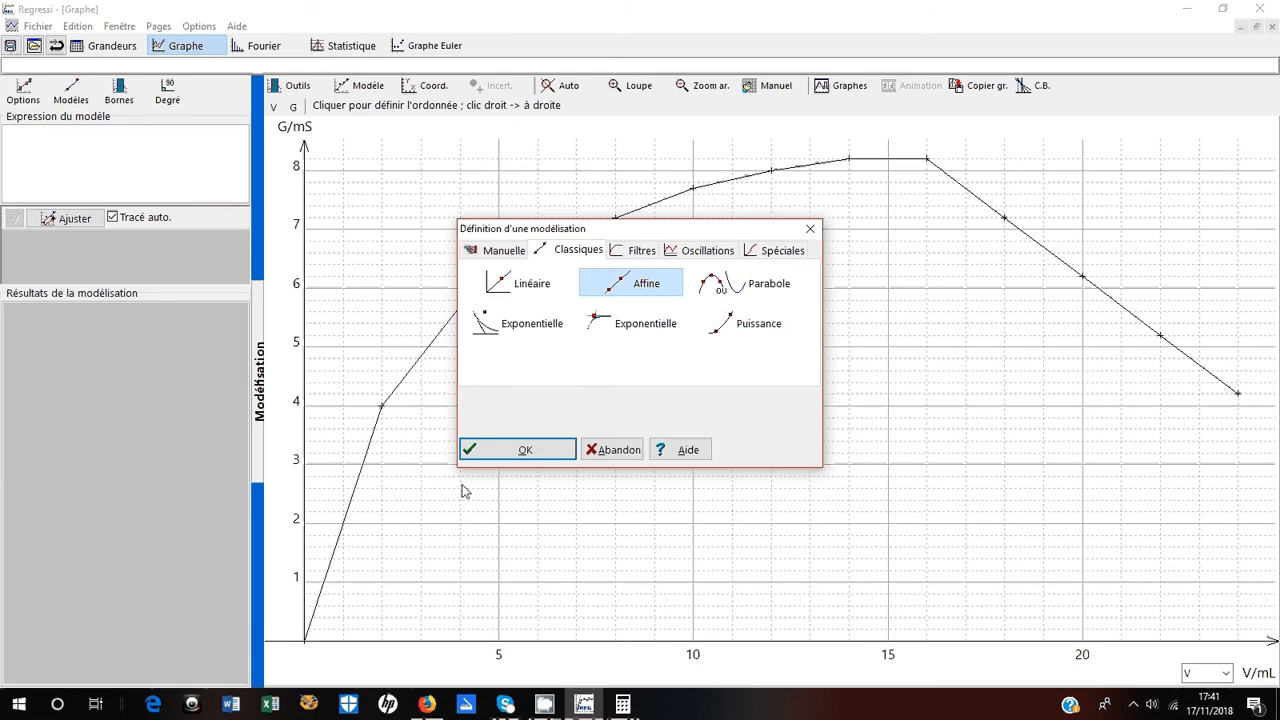
pyautogui.click(752, 328)
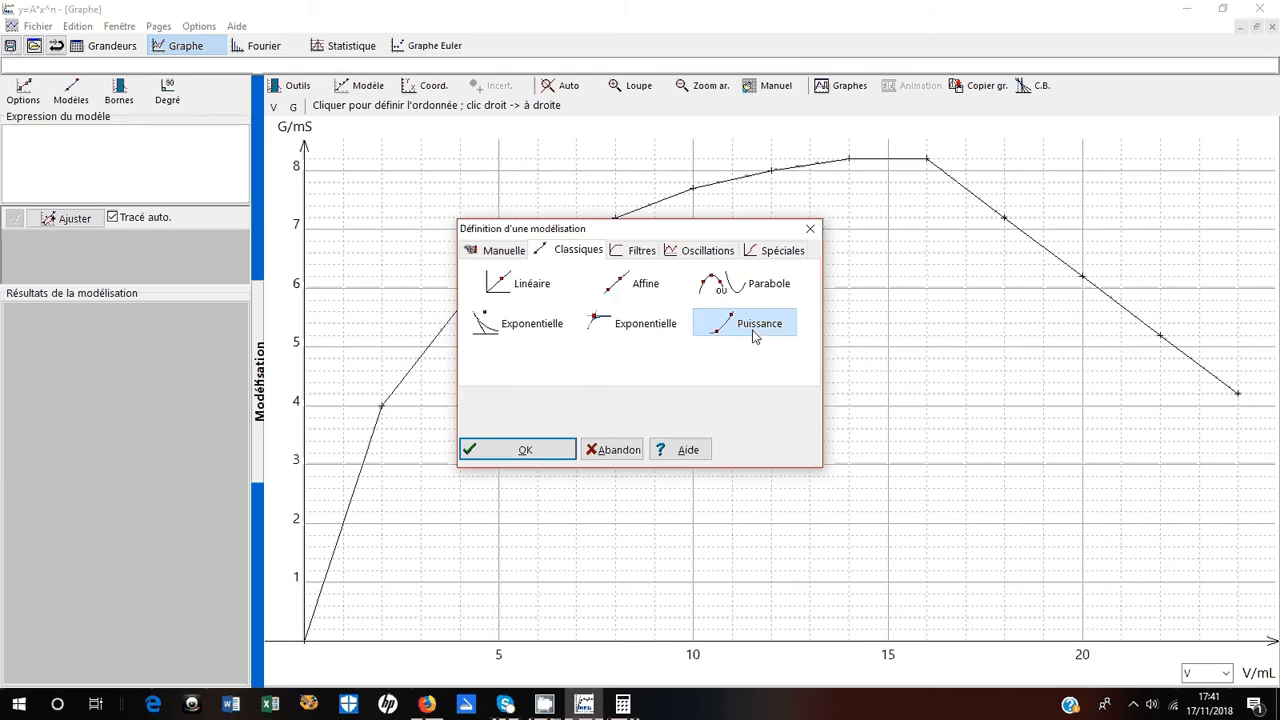
pyautogui.click(537, 449)
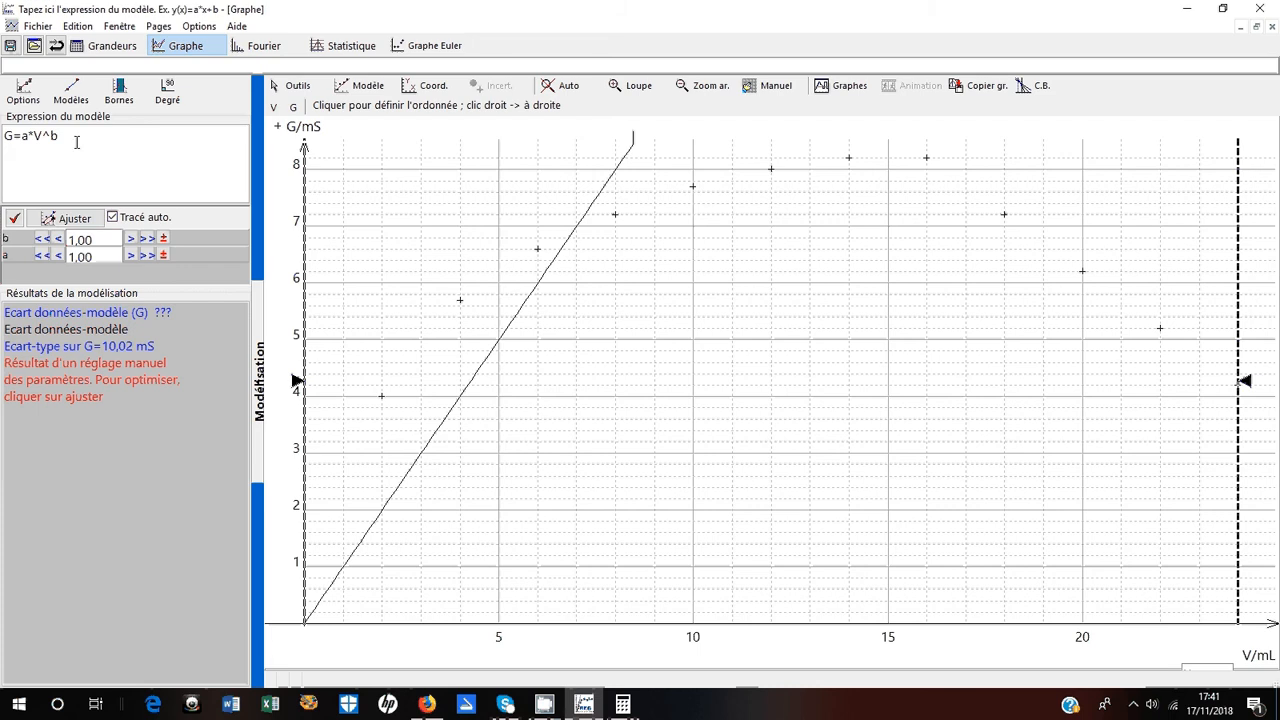
# Restrict the G=a*V^b model to the rising points from 0 to 16 mL and fit its parameters
pyautogui.moveTo(76, 142); pyautogui.dragTo(4, 140)
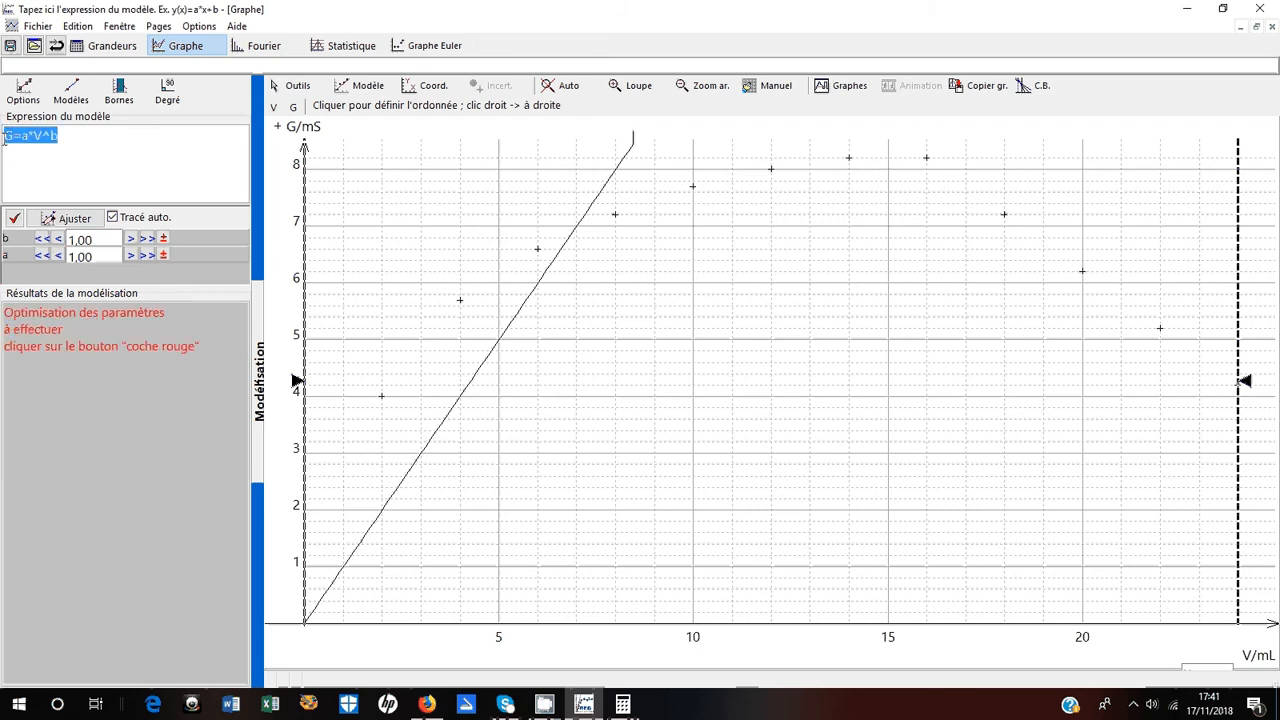
pyautogui.click(119, 96)
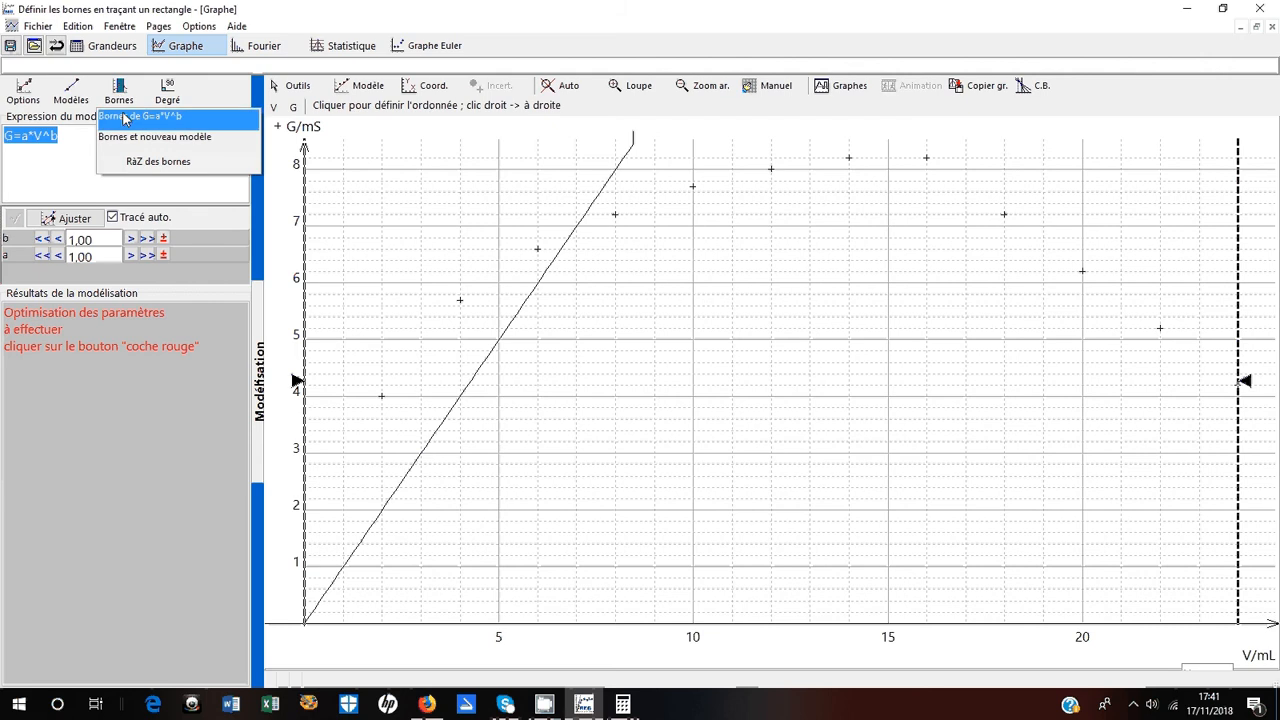
pyautogui.click(124, 117)
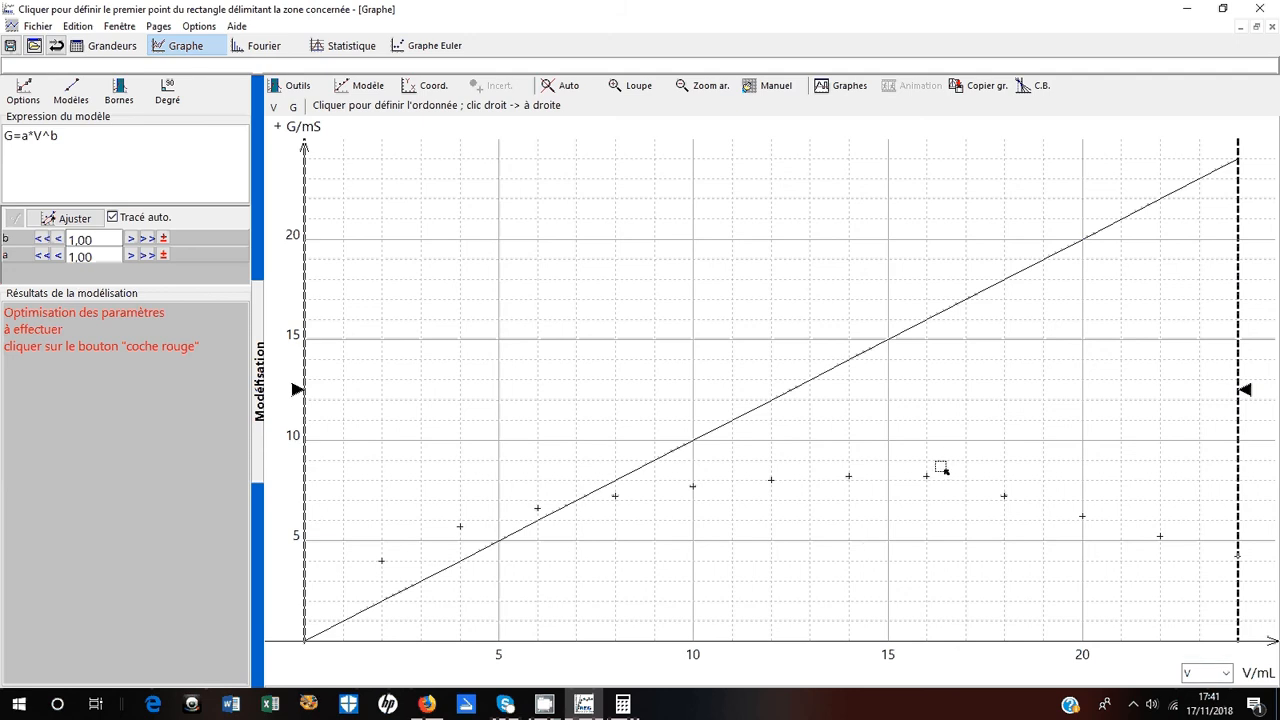
pyautogui.moveTo(943, 470); pyautogui.dragTo(282, 651)
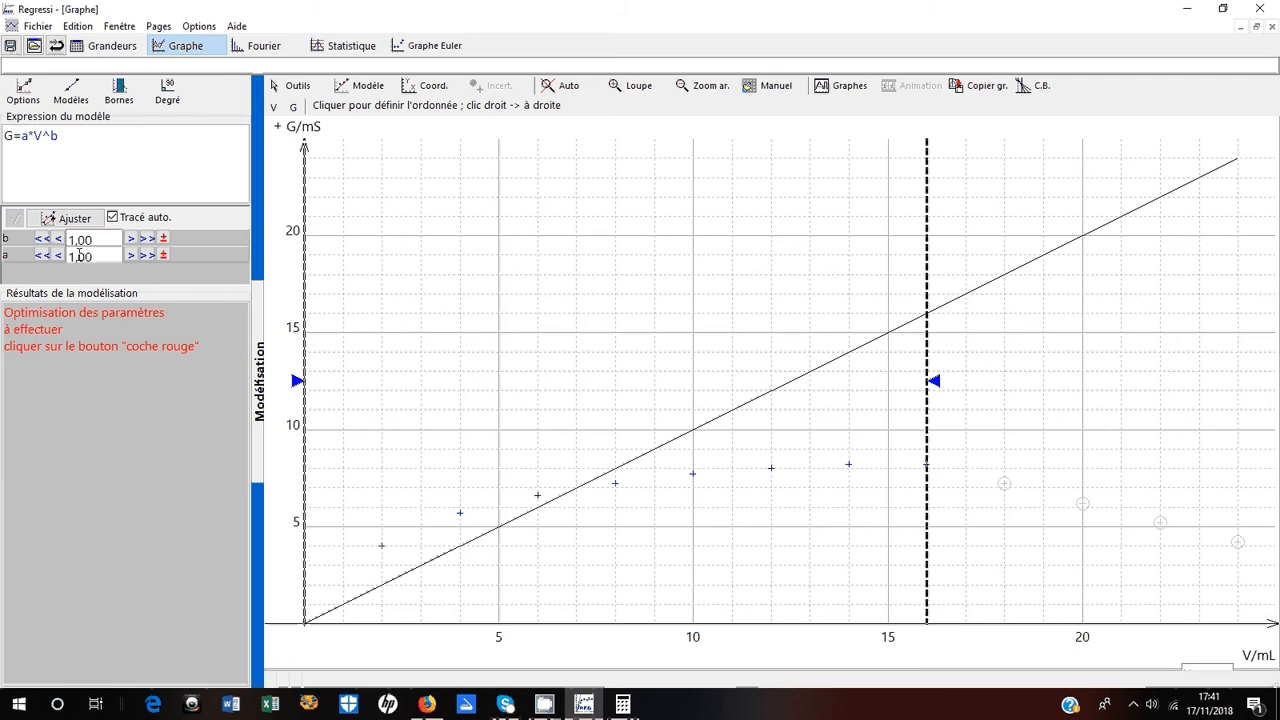
pyautogui.click(72, 218)
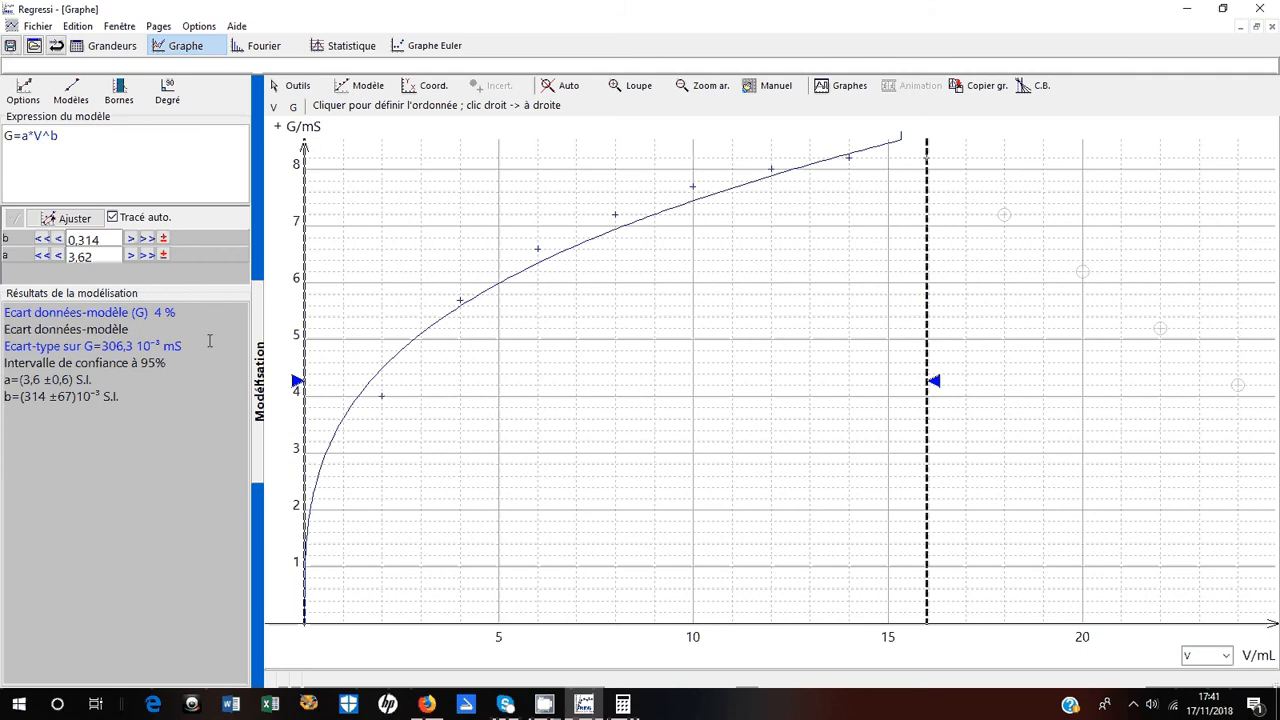
pyautogui.moveTo(378, 402)
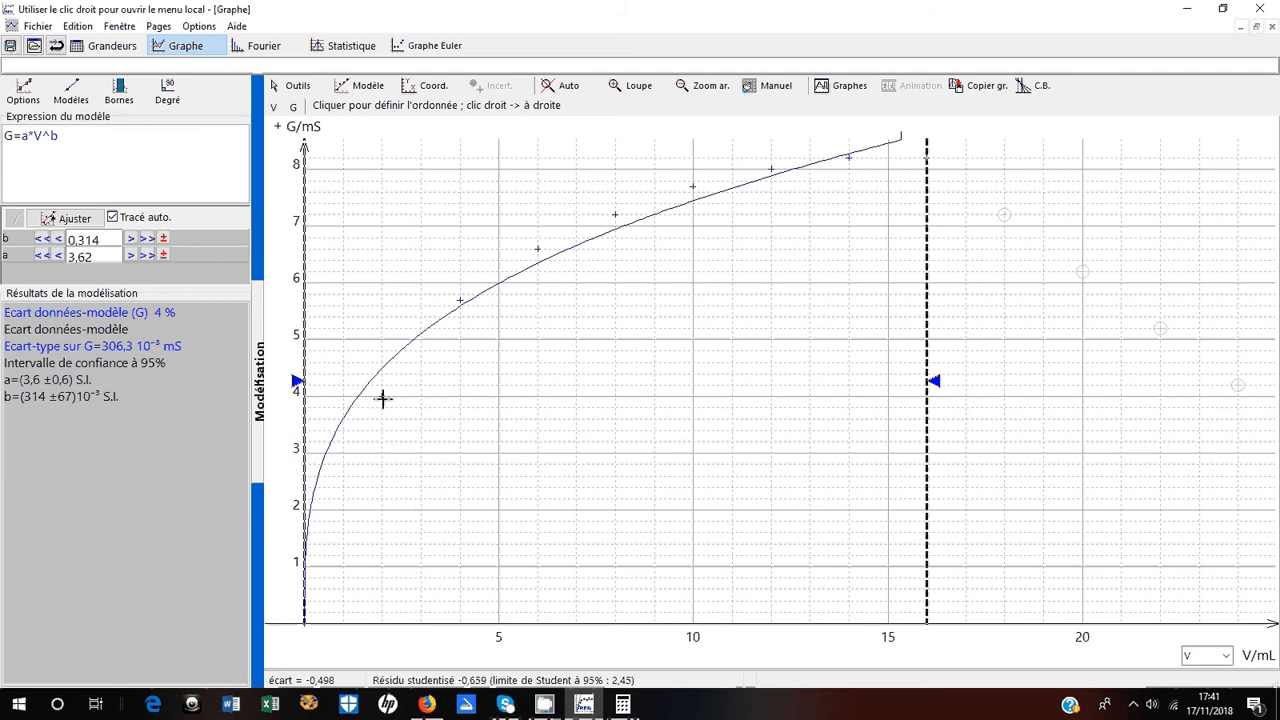
pyautogui.moveTo(462, 334)
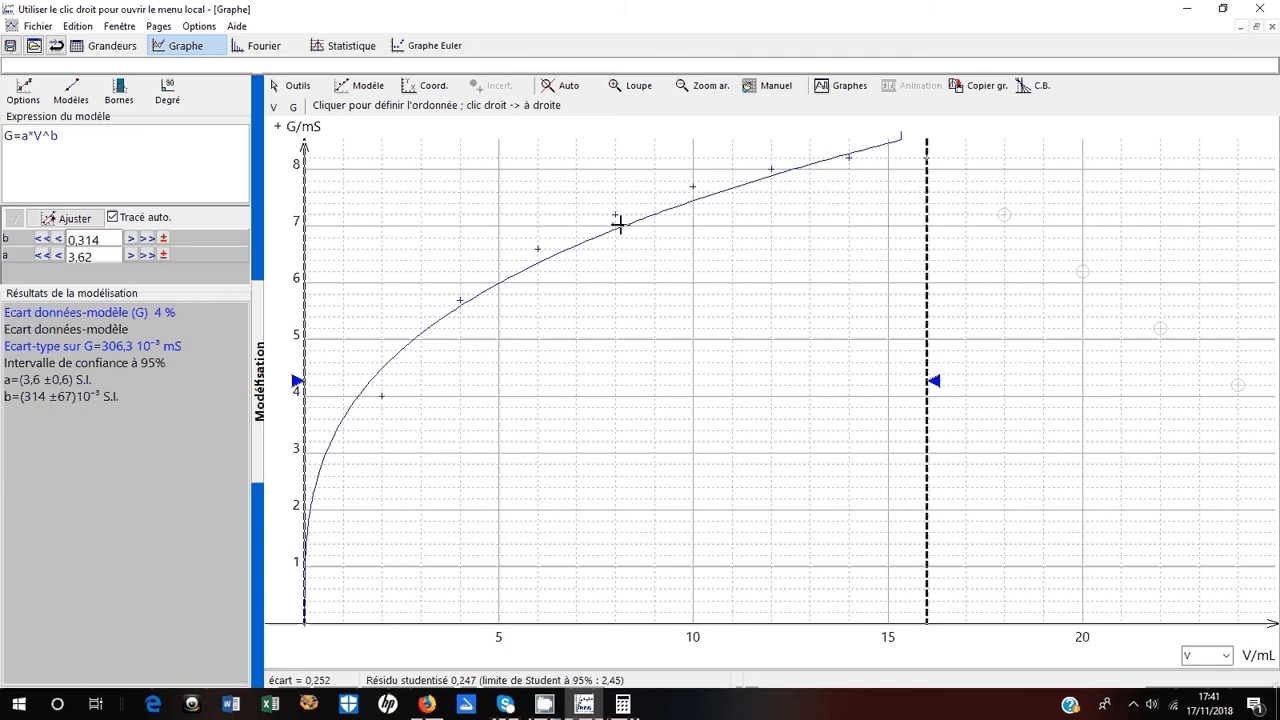
pyautogui.moveTo(687, 181)
pyautogui.moveTo(846, 160)
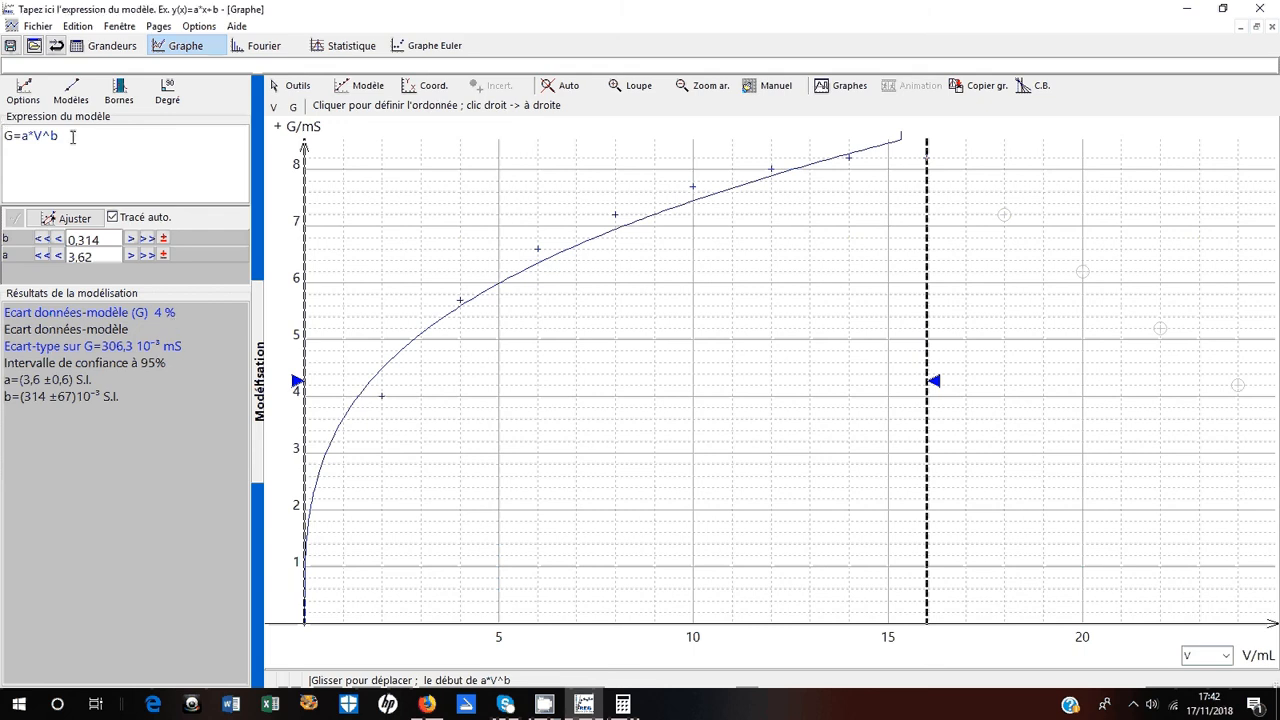
# Replace the power model with the predefined saturating exponential model G=a1*(1-exp(-V/τ))
pyautogui.moveTo(72, 137); pyautogui.dragTo(3, 137)
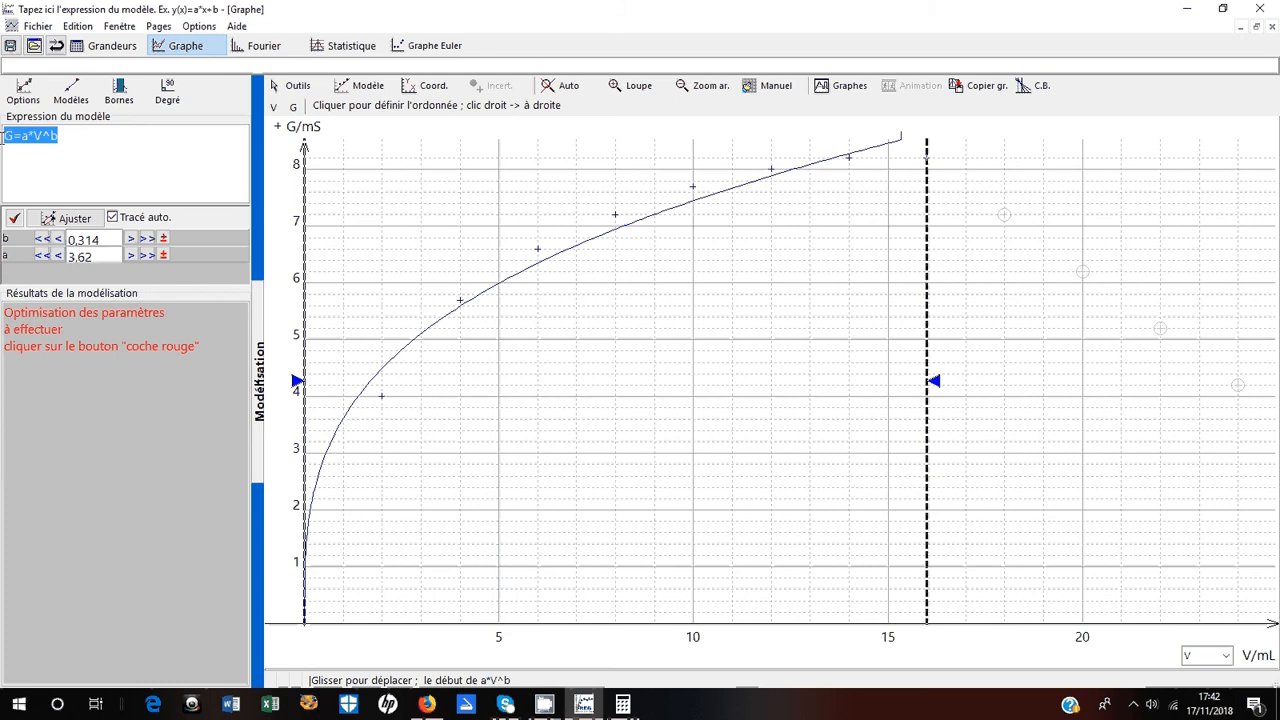
pyautogui.press('Delete')
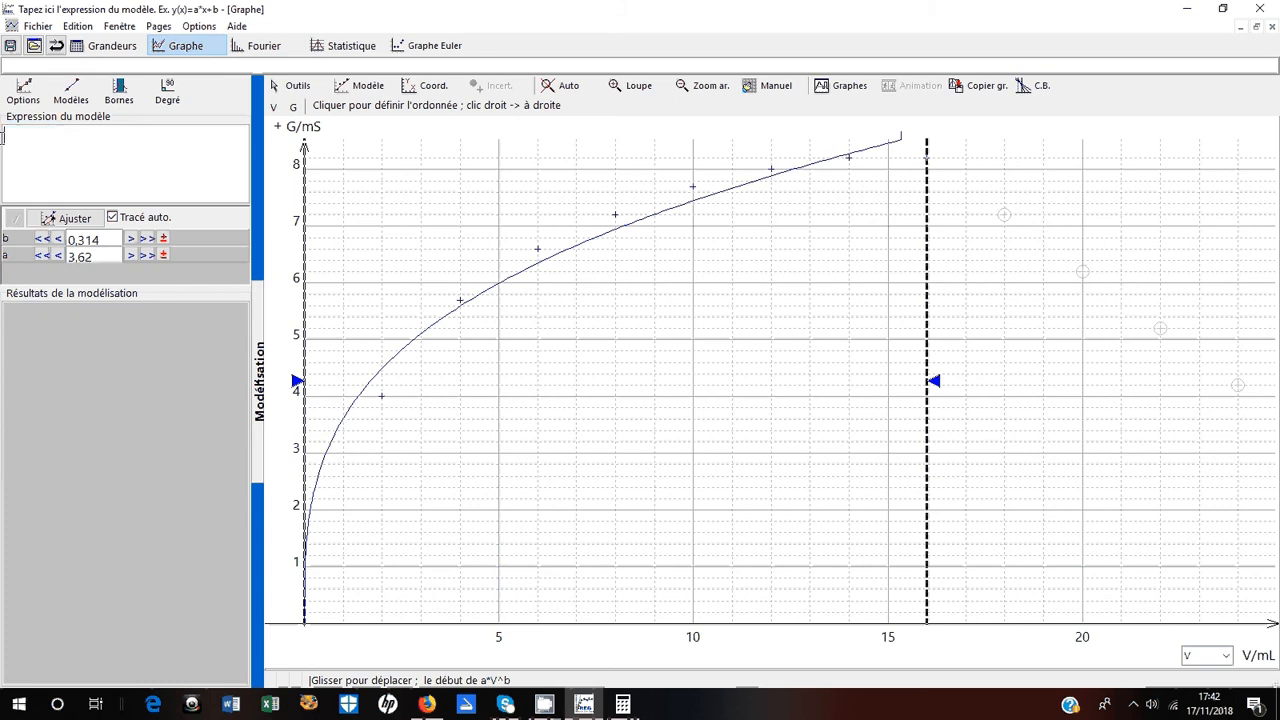
pyautogui.click(82, 99)
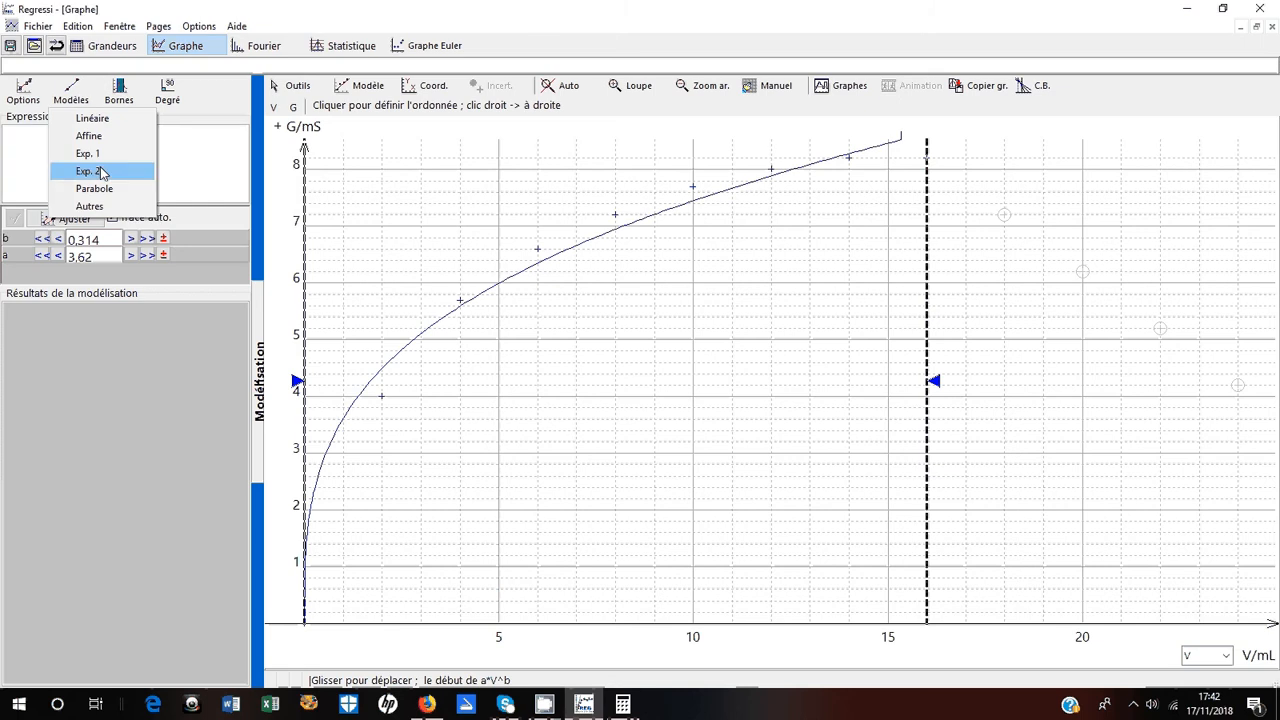
pyautogui.click(89, 205)
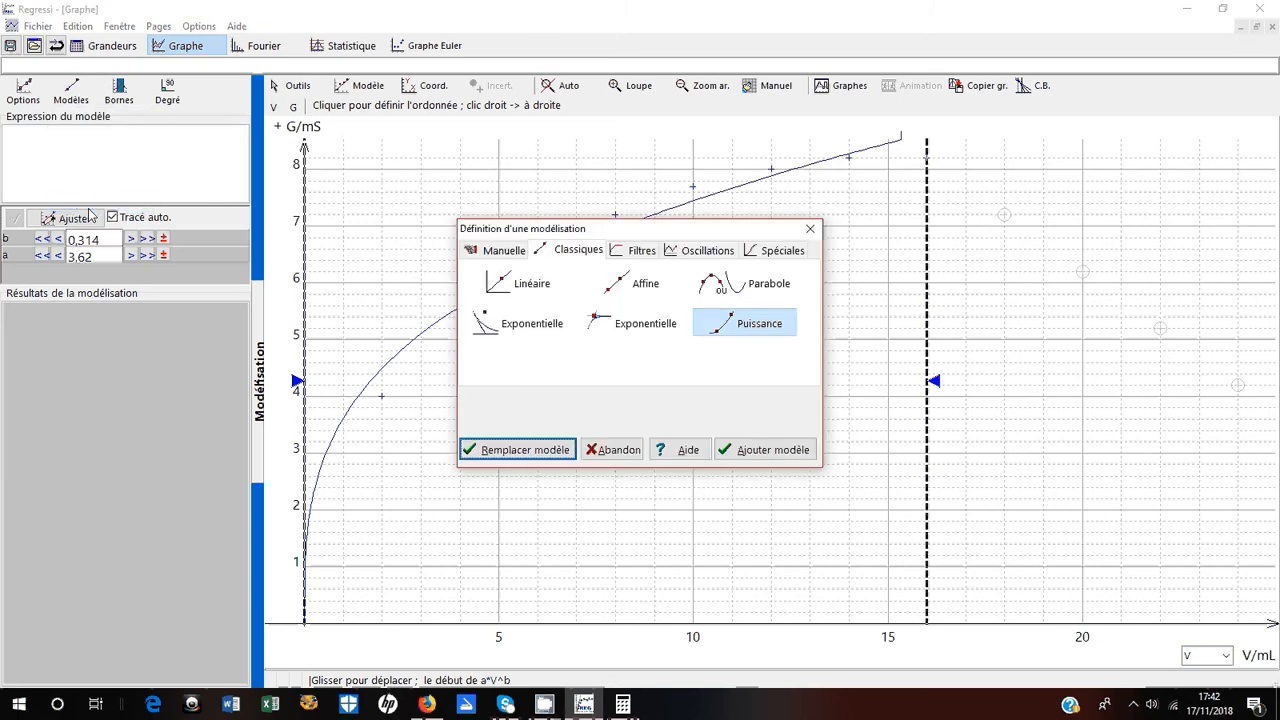
pyautogui.click(625, 330)
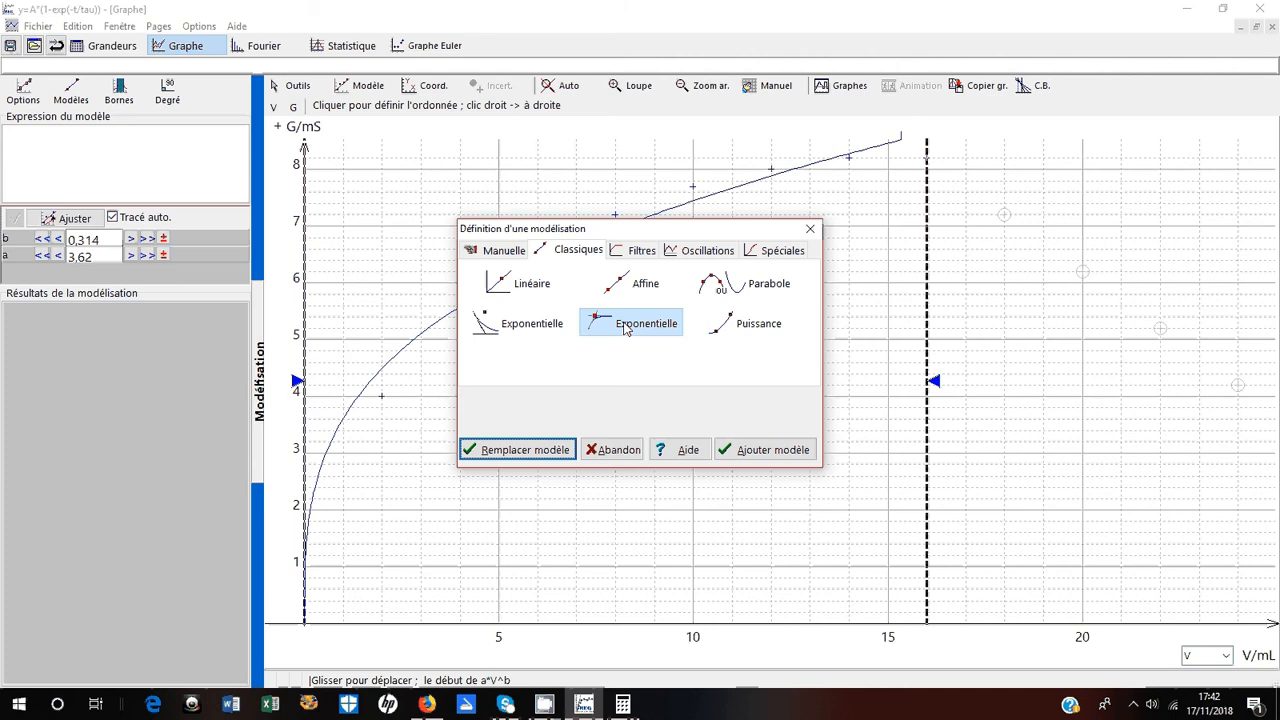
pyautogui.click(513, 452)
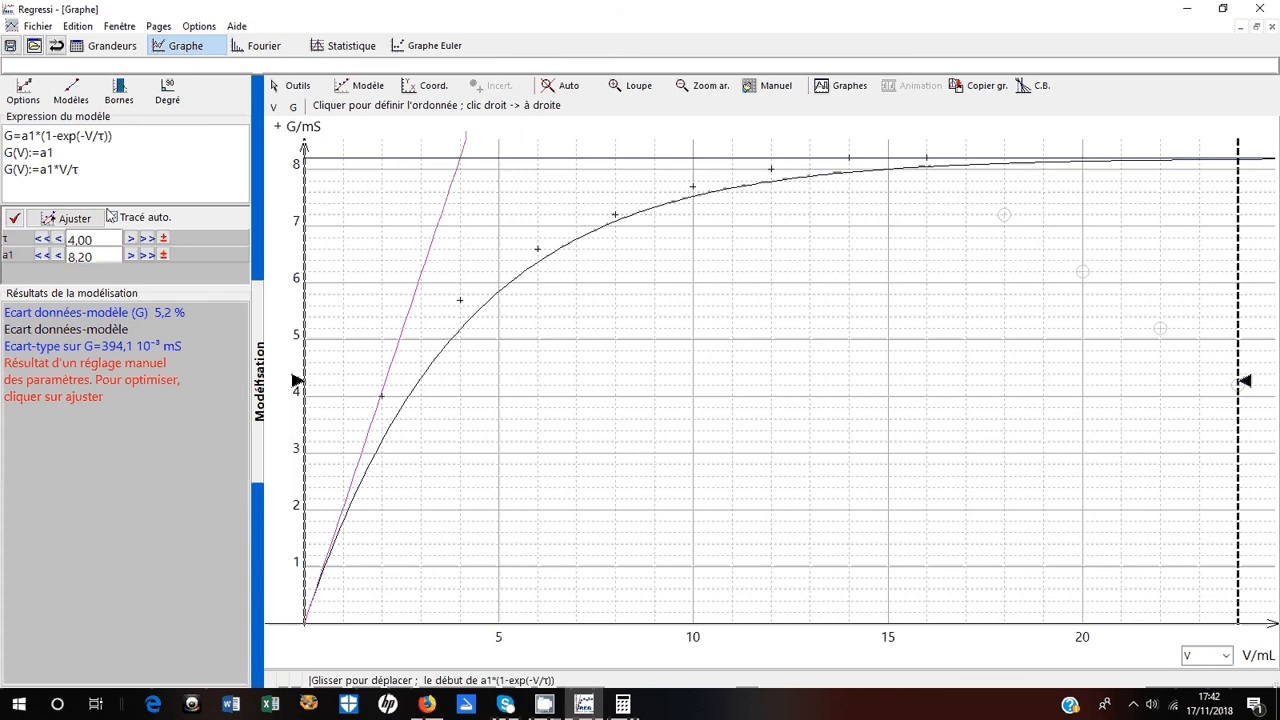
# Restrict the exponential model to the points from 0 to 16 mL and fit a1 and τ
pyautogui.click(118, 89)
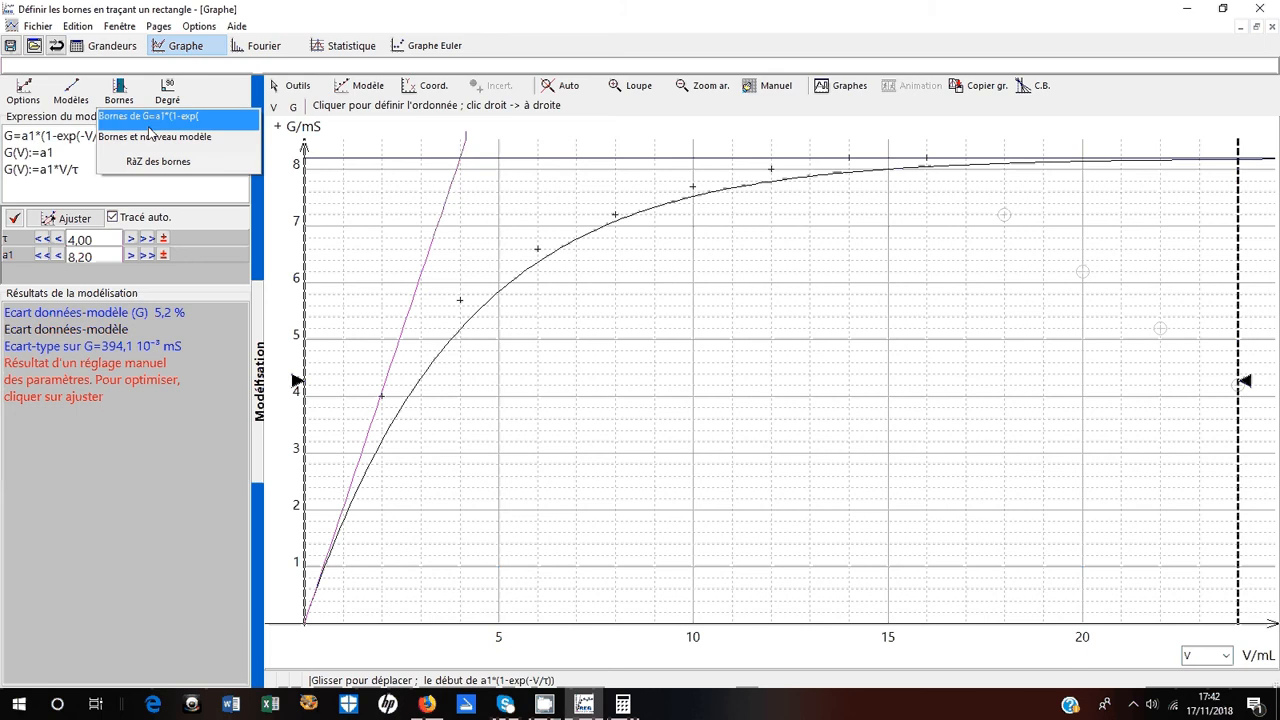
pyautogui.click(150, 125)
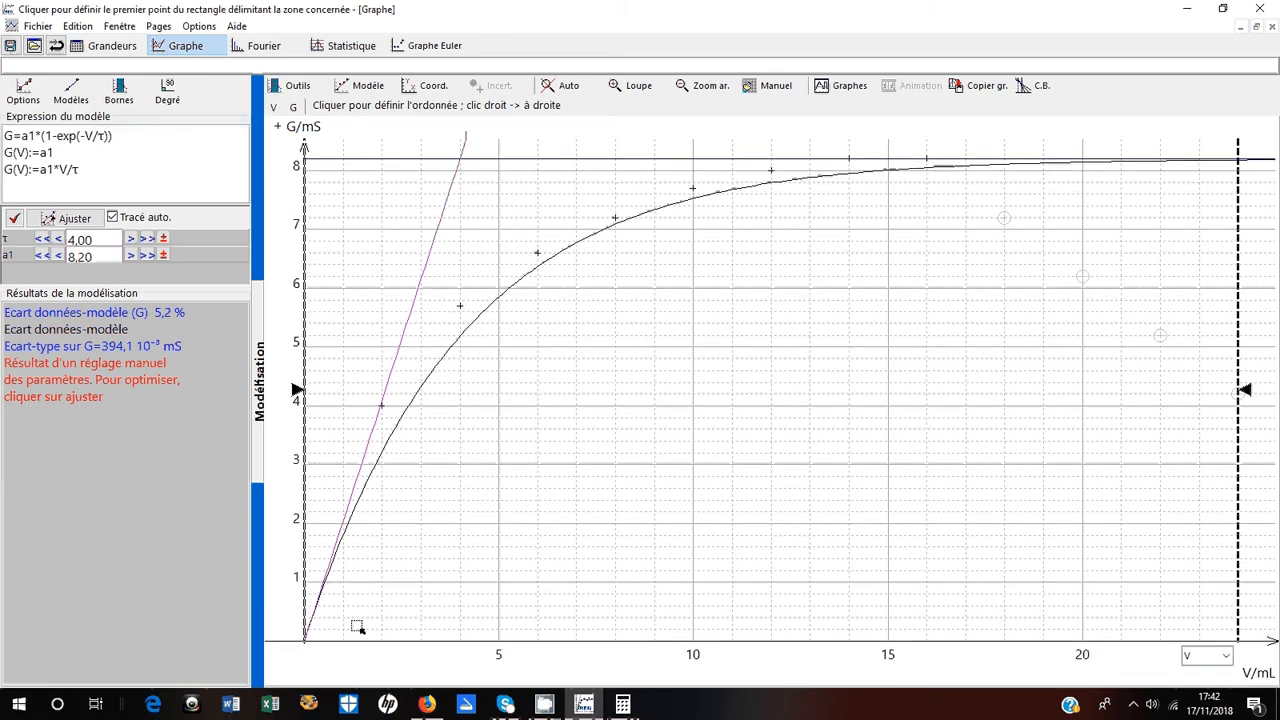
pyautogui.moveTo(293, 653); pyautogui.dragTo(944, 133)
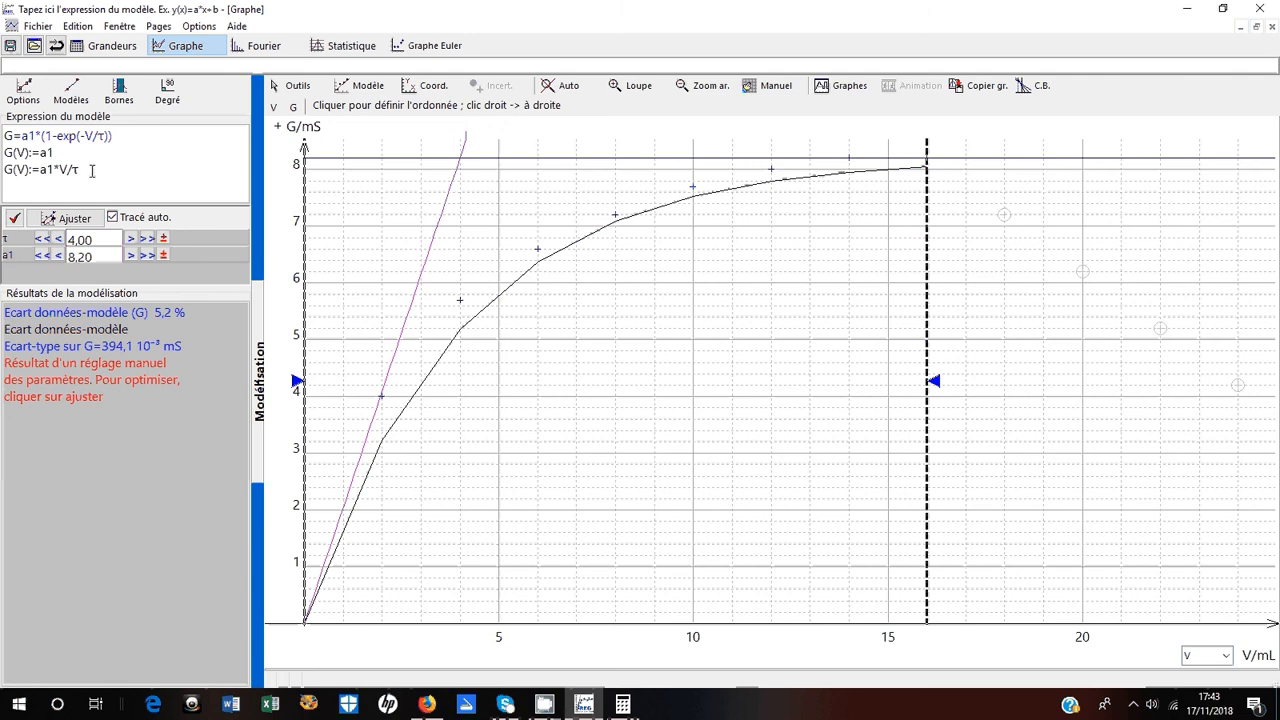
pyautogui.click(67, 220)
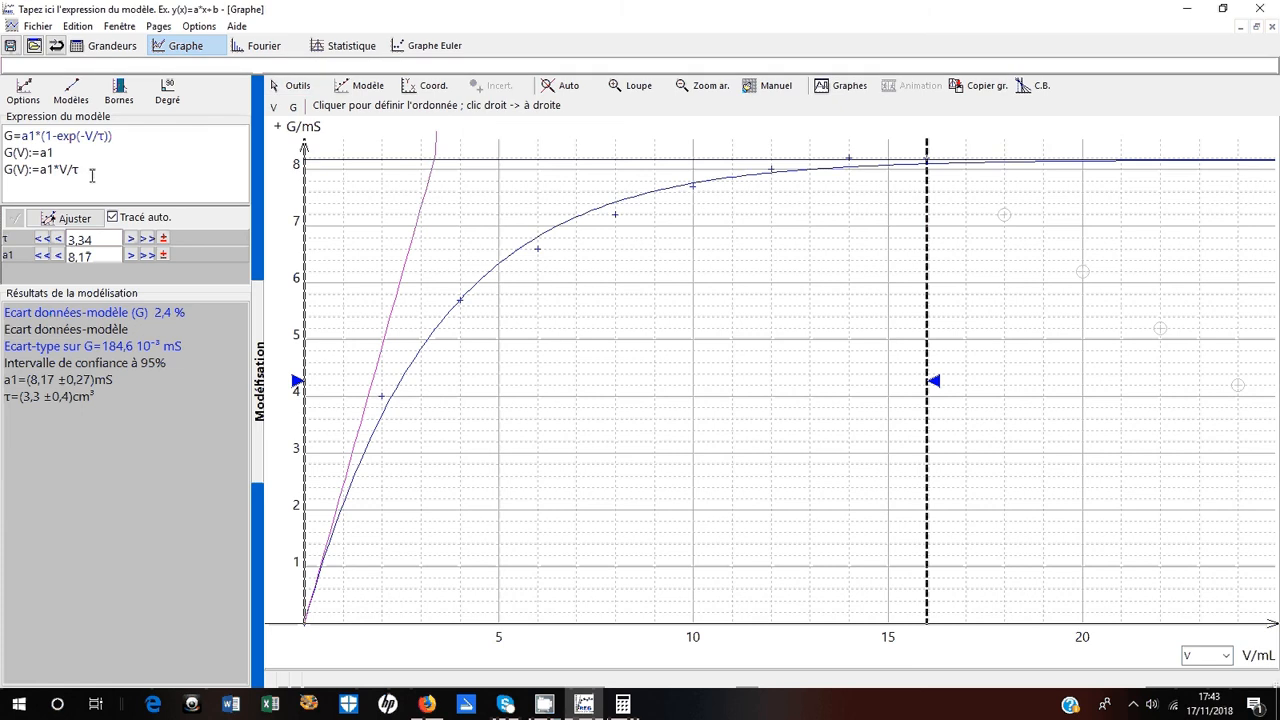
# Clear the exponential expressions and use the predefined special model Michaelis, G=Vm*V/(KM+V), instead
pyautogui.moveTo(92, 175); pyautogui.dragTo(2, 120)
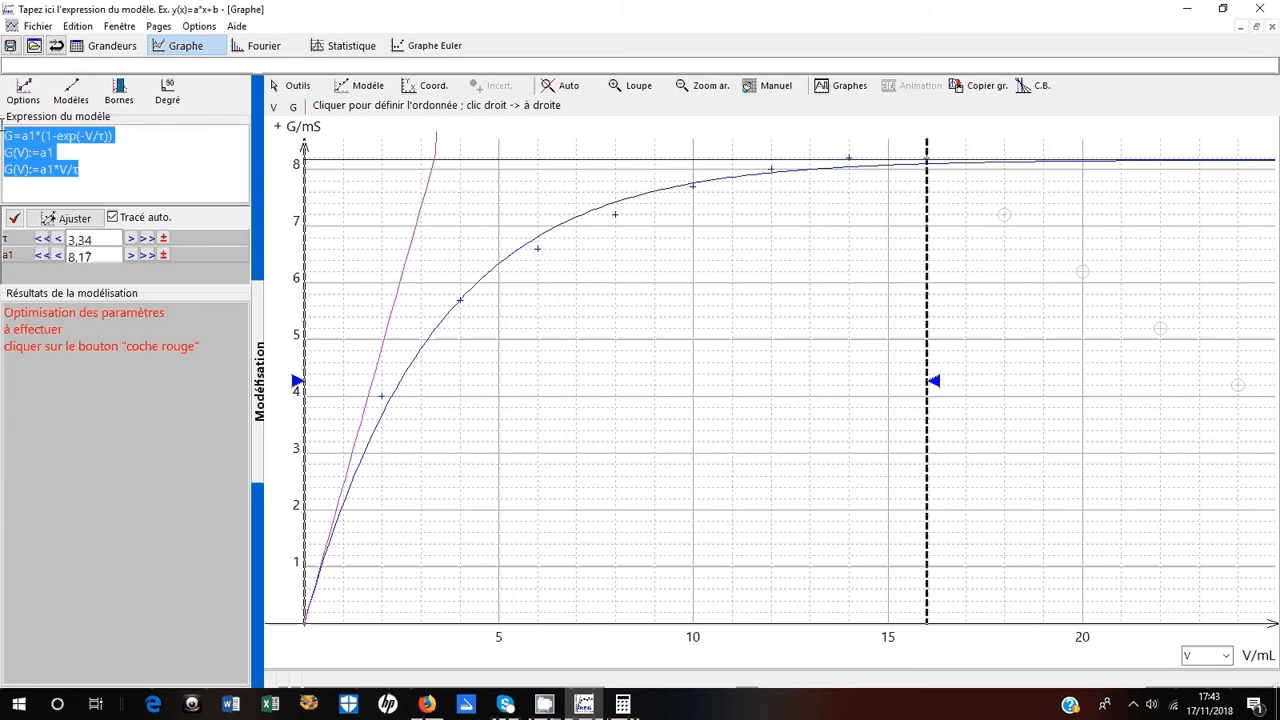
pyautogui.press('Delete')
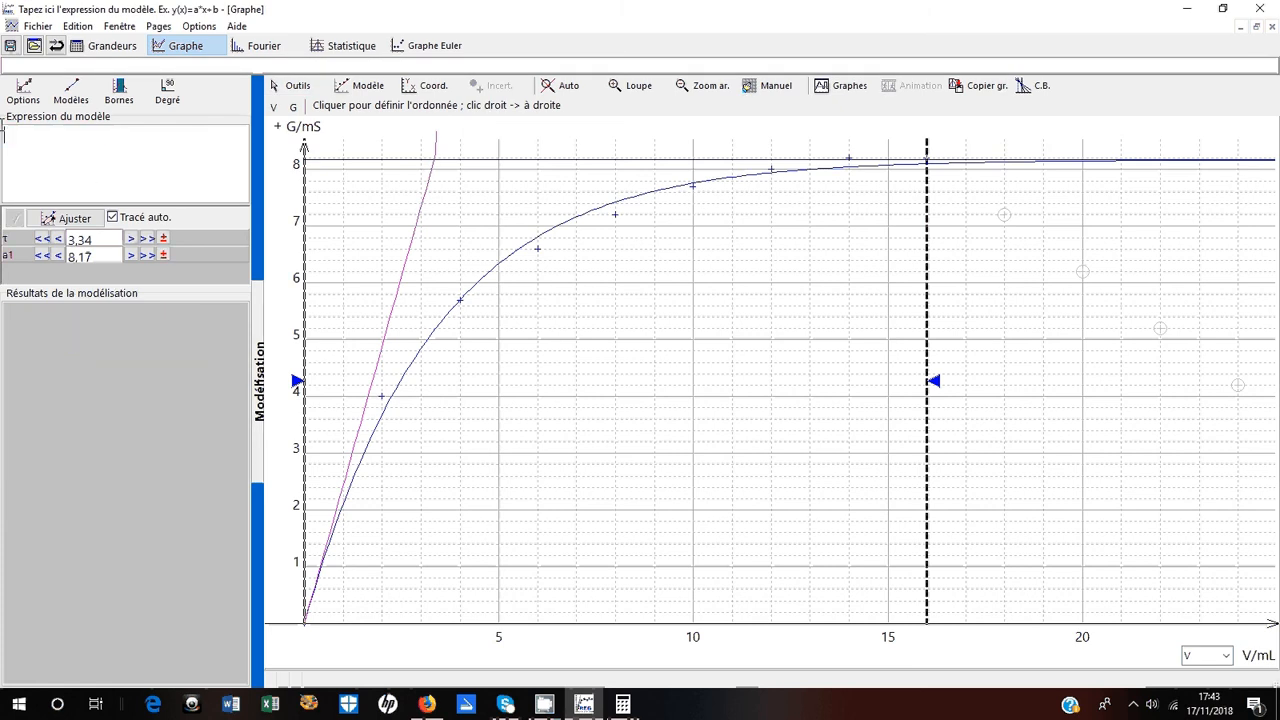
pyautogui.click(74, 94)
pyautogui.click(88, 206)
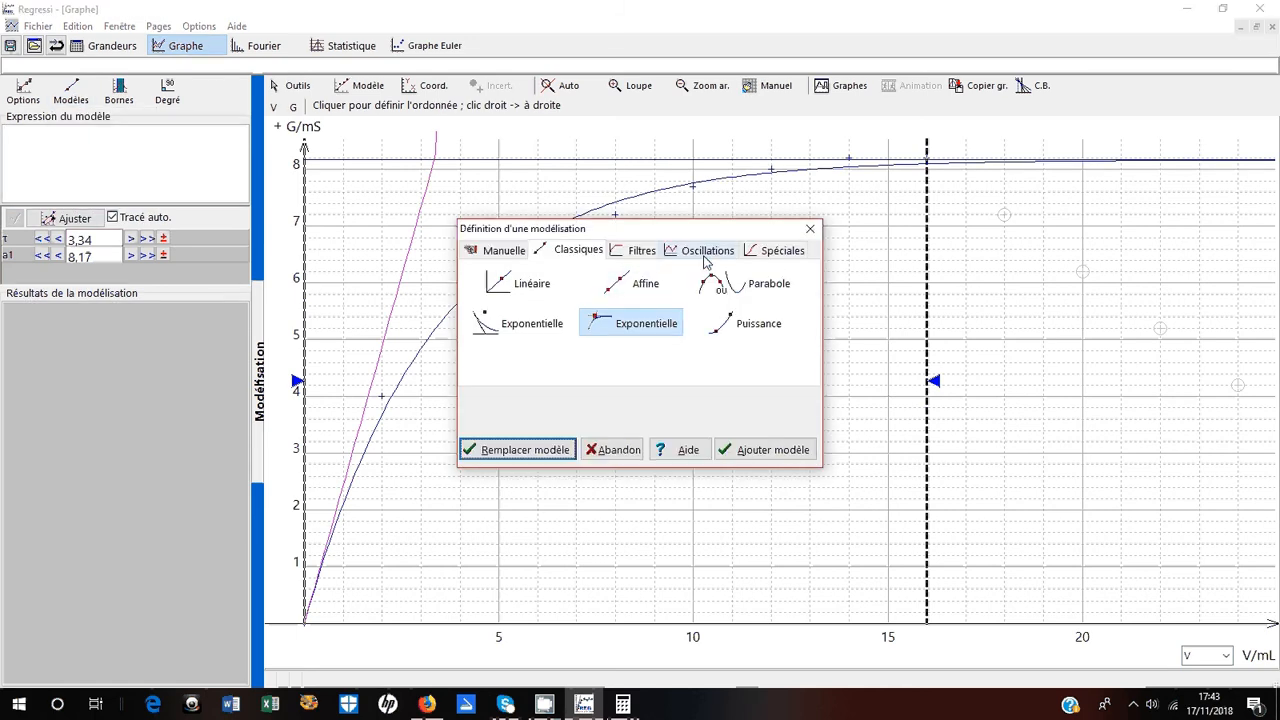
pyautogui.click(780, 250)
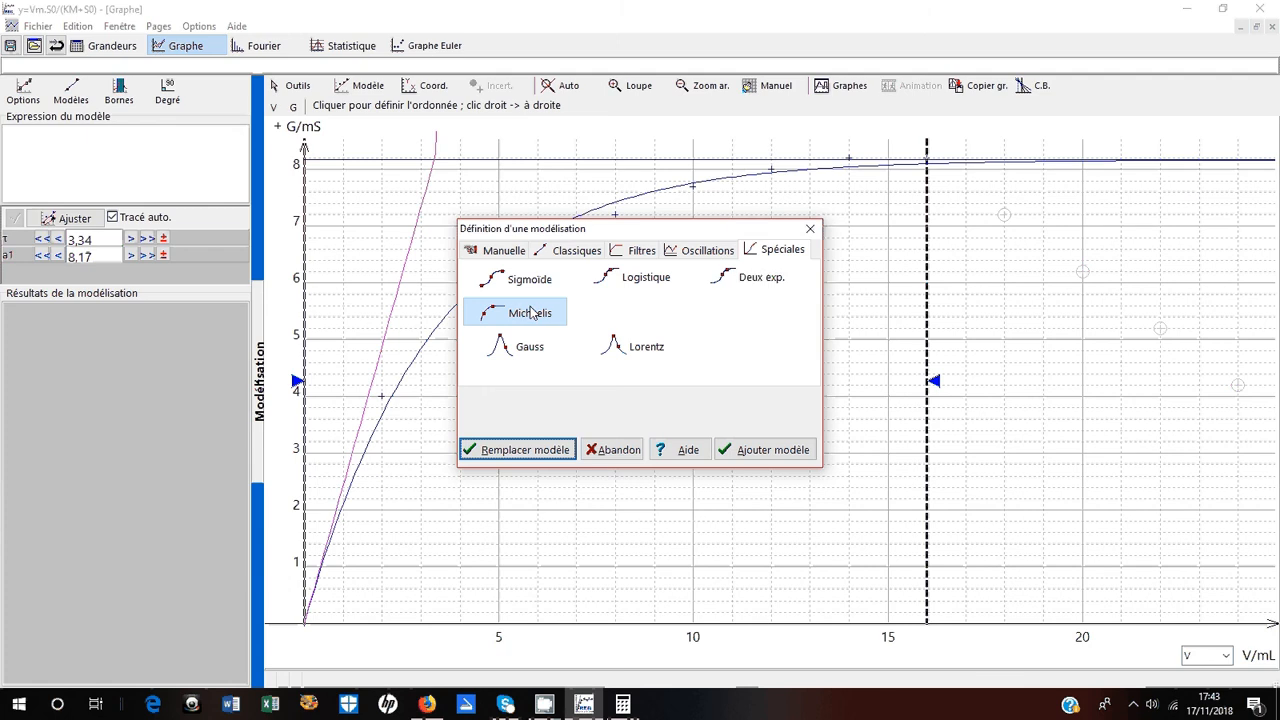
pyautogui.click(538, 450)
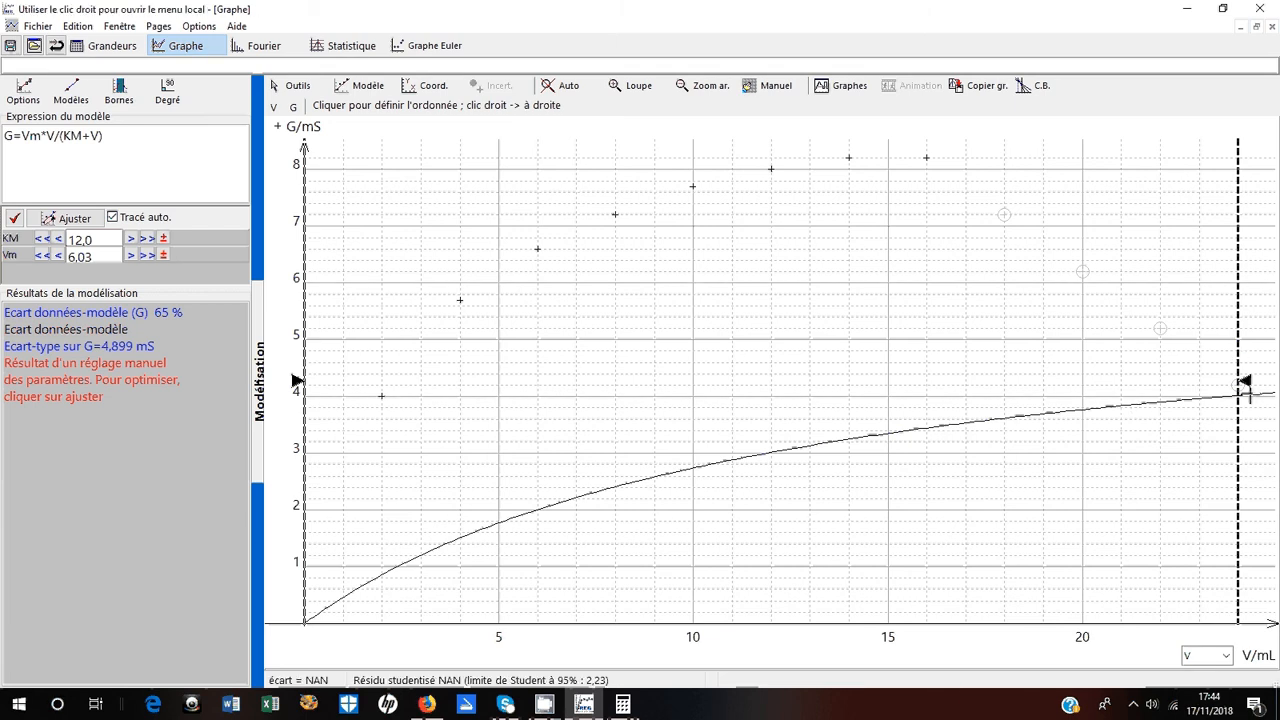
# Restrict the G=Vm*V/(KM+V) model to the points from 0 to 16 mL and fit Vm and KM
pyautogui.click(118, 90)
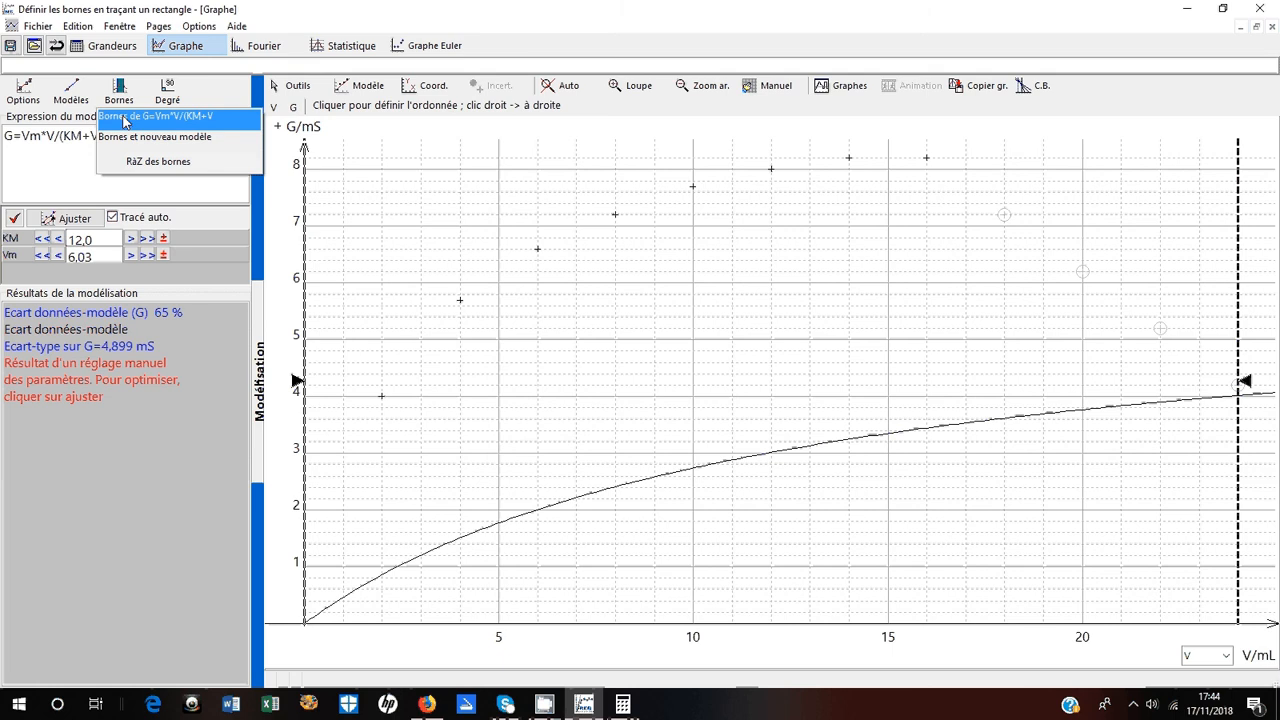
pyautogui.click(124, 117)
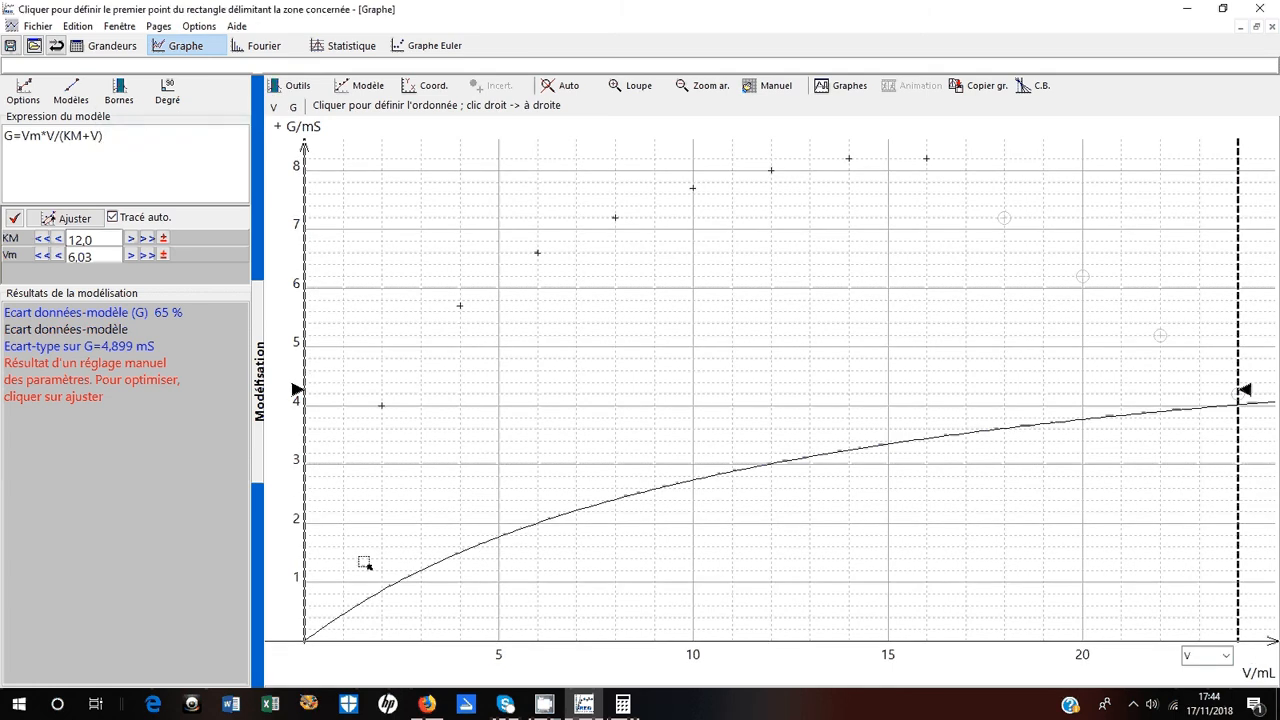
pyautogui.moveTo(287, 655)
pyautogui.mouseDown()
pyautogui.moveTo(691, 210)
pyautogui.moveTo(837, 130)
pyautogui.moveTo(947, 131)
pyautogui.mouseUp()
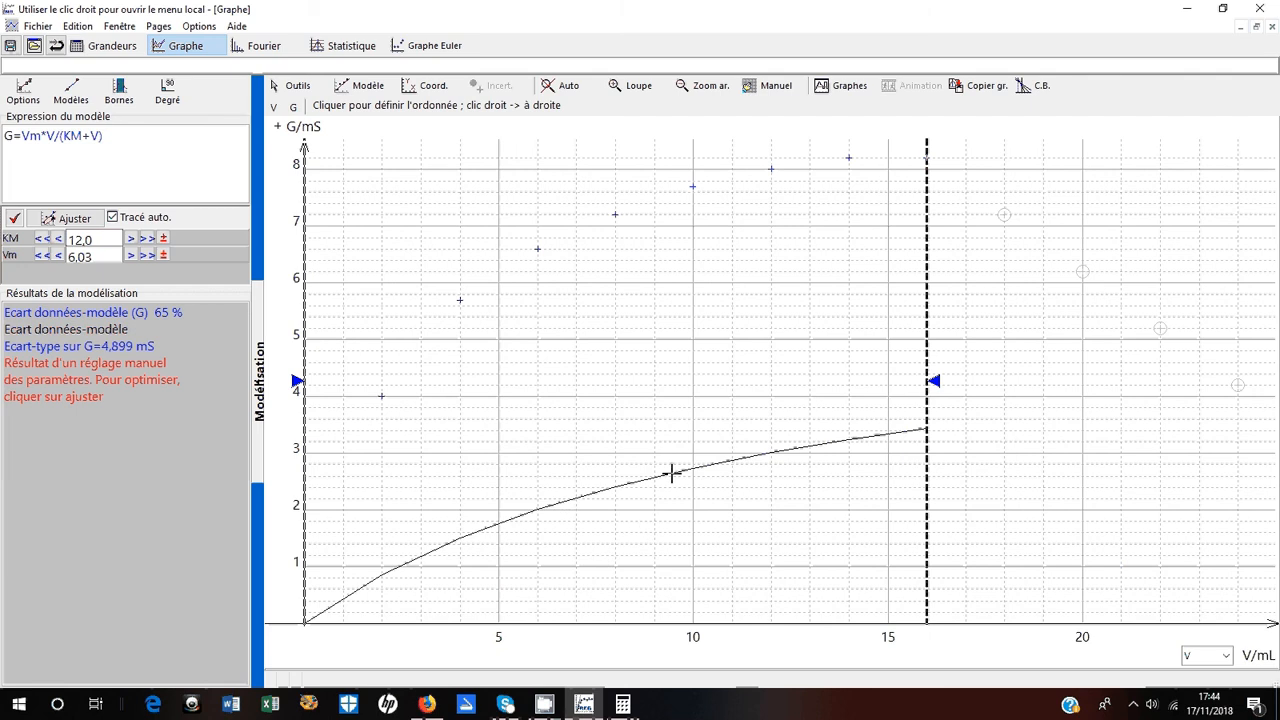
pyautogui.click(14, 222)
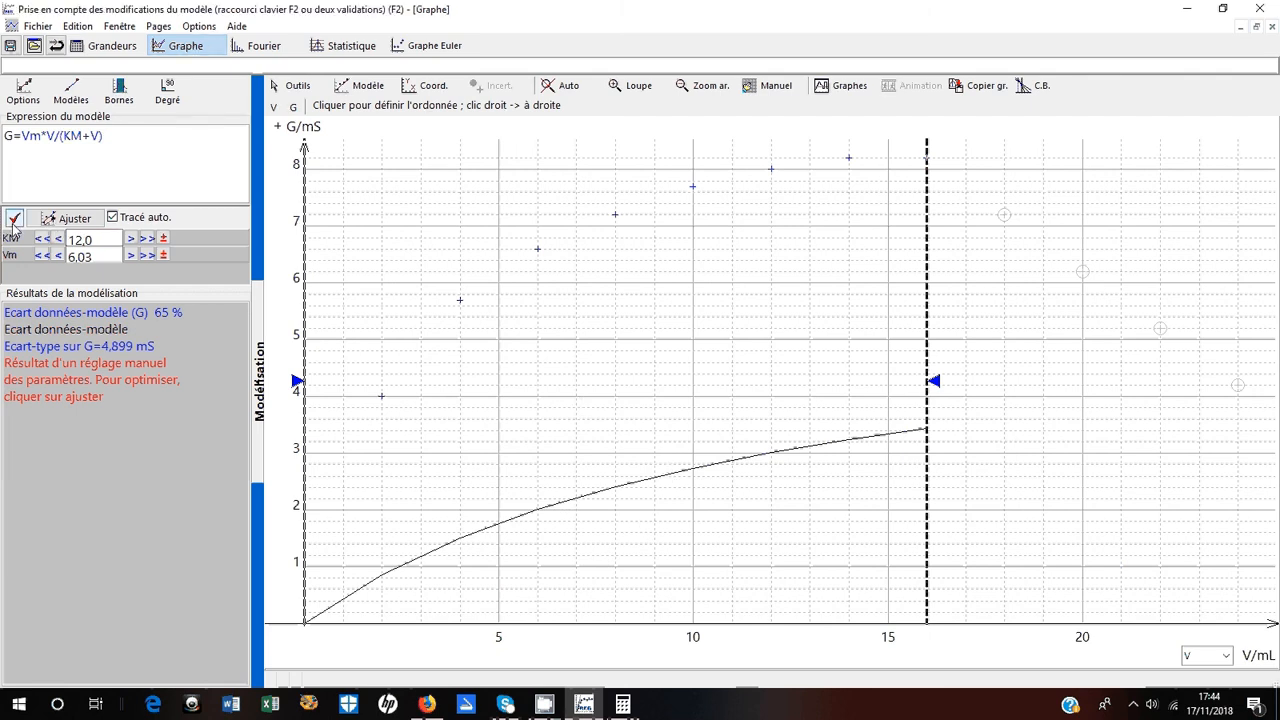
pyautogui.click(68, 218)
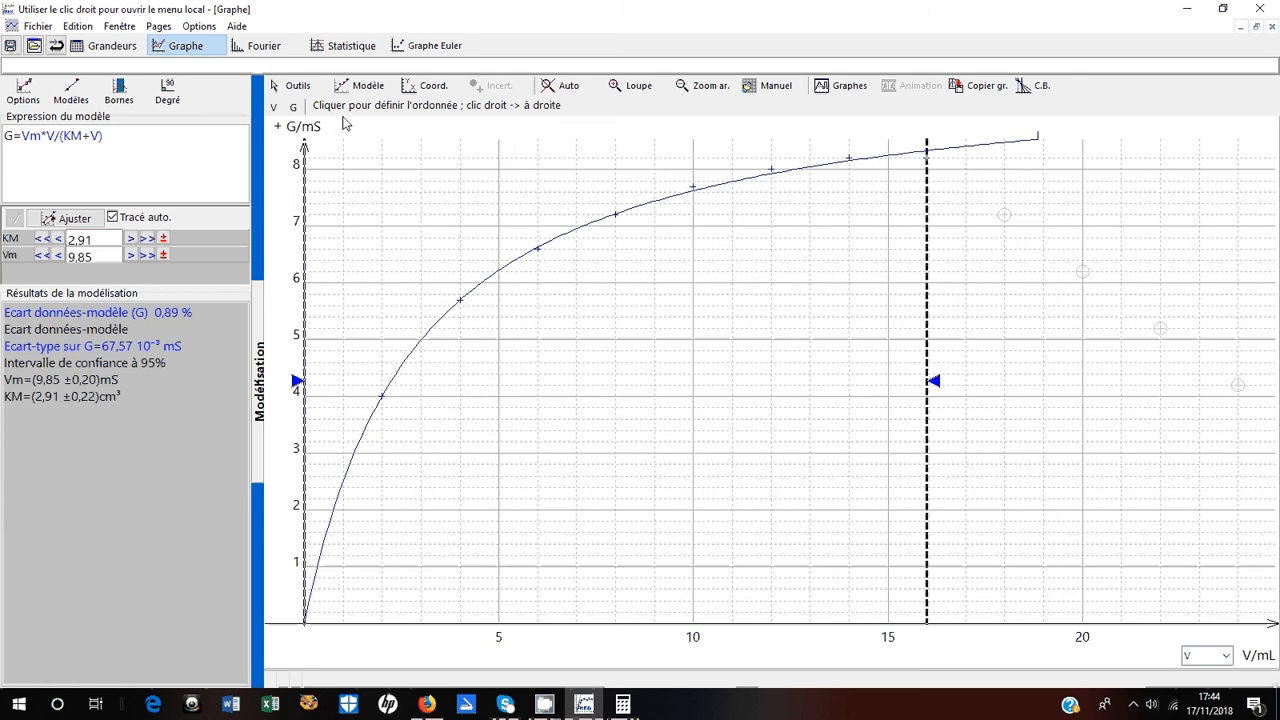
# Add a predefined affine model, G=a*V+b, alongside the Michaelis model
pyautogui.click(72, 92)
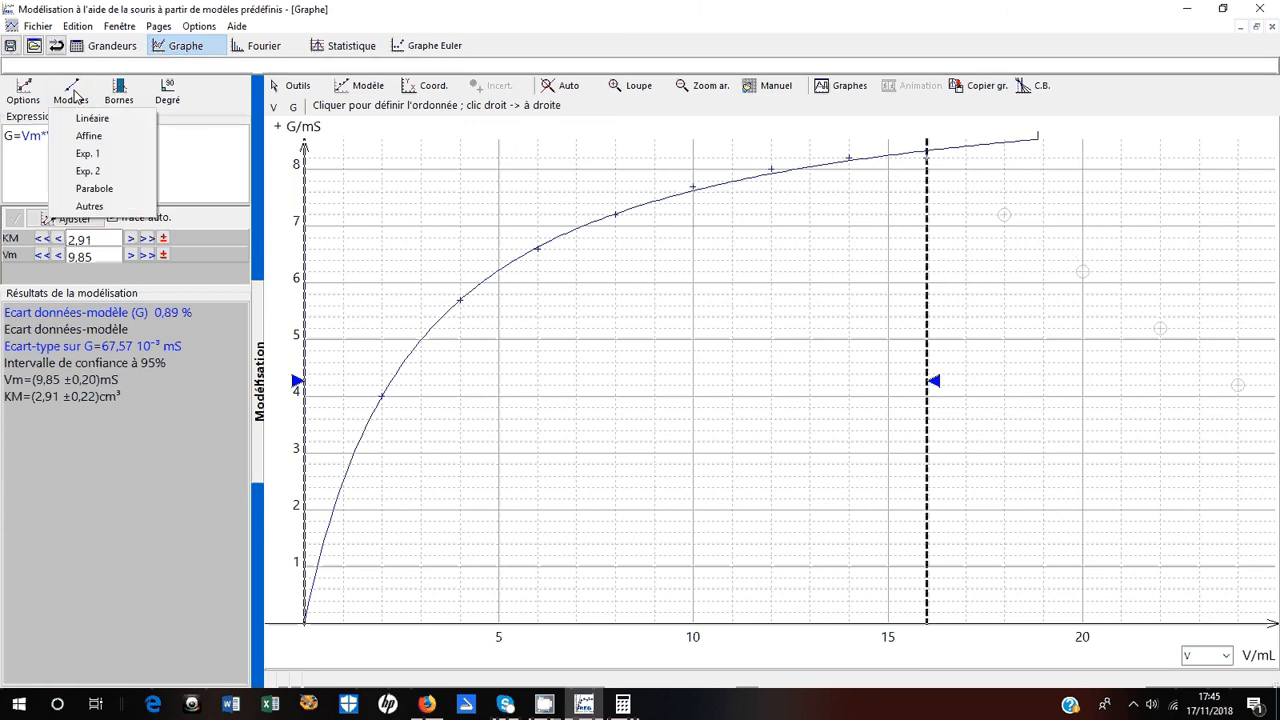
pyautogui.click(89, 206)
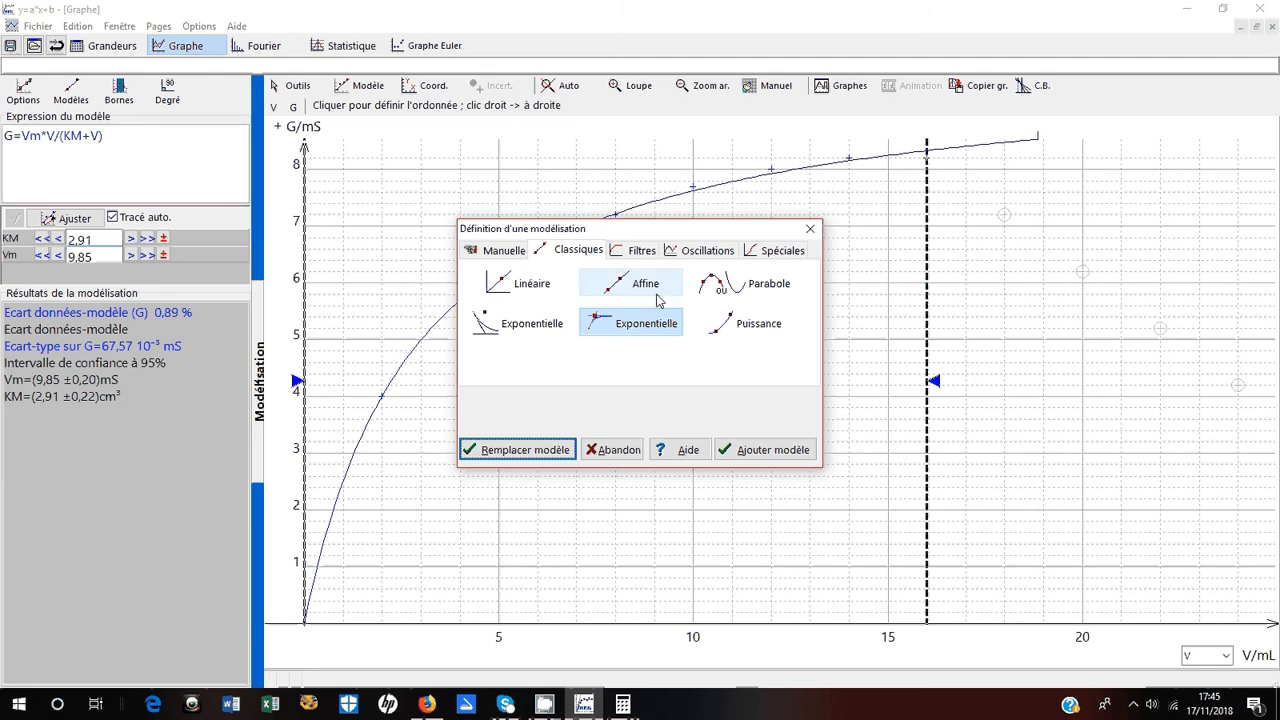
pyautogui.click(638, 285)
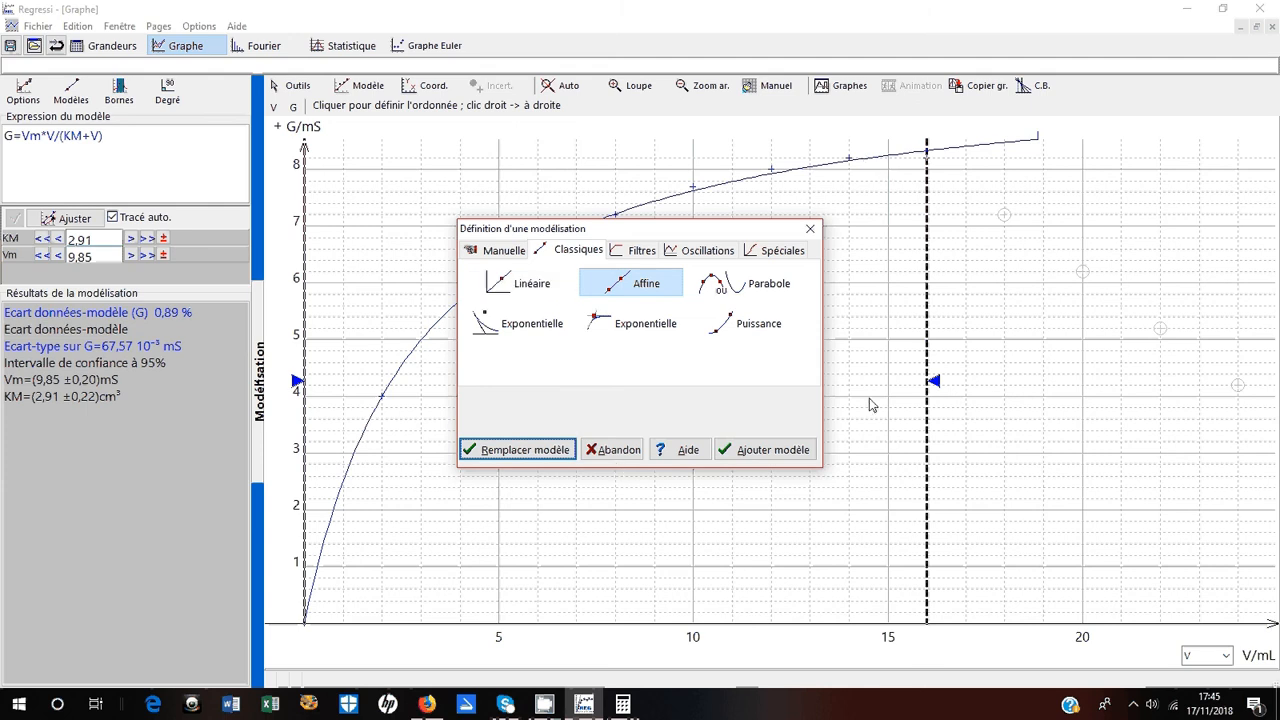
pyautogui.click(782, 458)
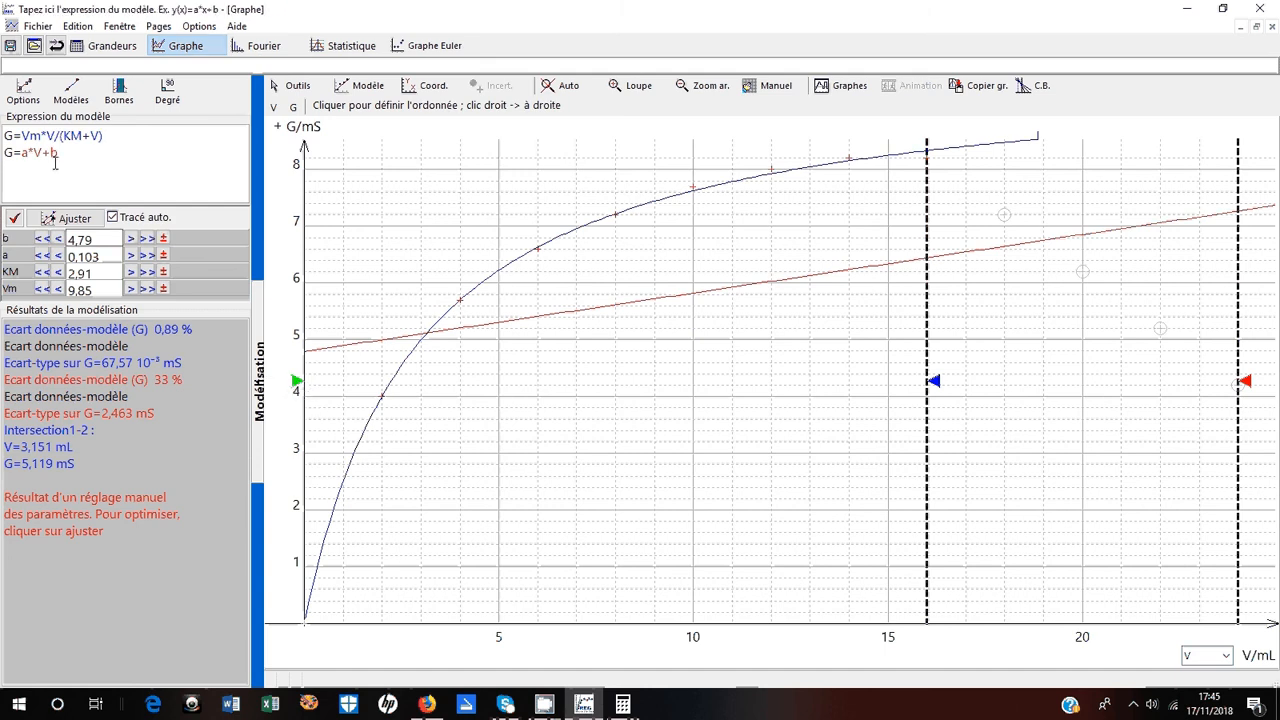
# Restrict the G=a*V+b model to the falling points from 16 to 24 mL and fit the parameters
pyautogui.moveTo(64, 155); pyautogui.dragTo(4, 153)
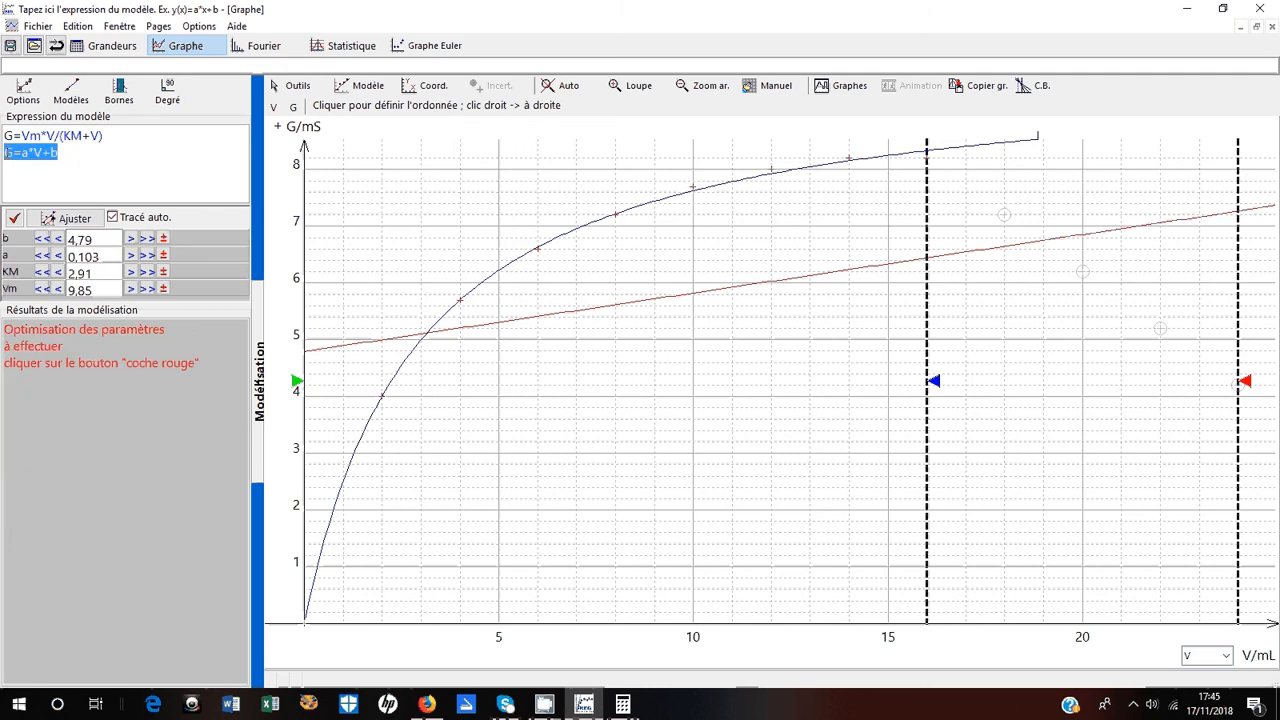
pyautogui.click(112, 102)
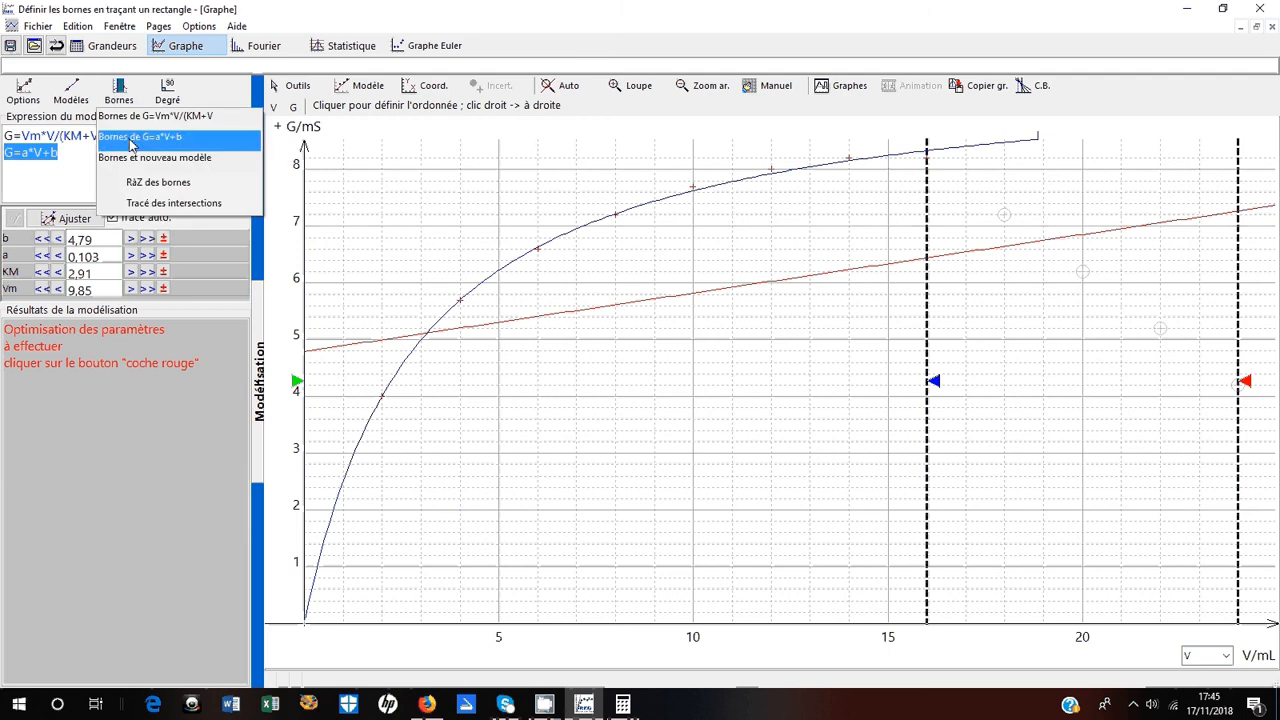
pyautogui.click(183, 140)
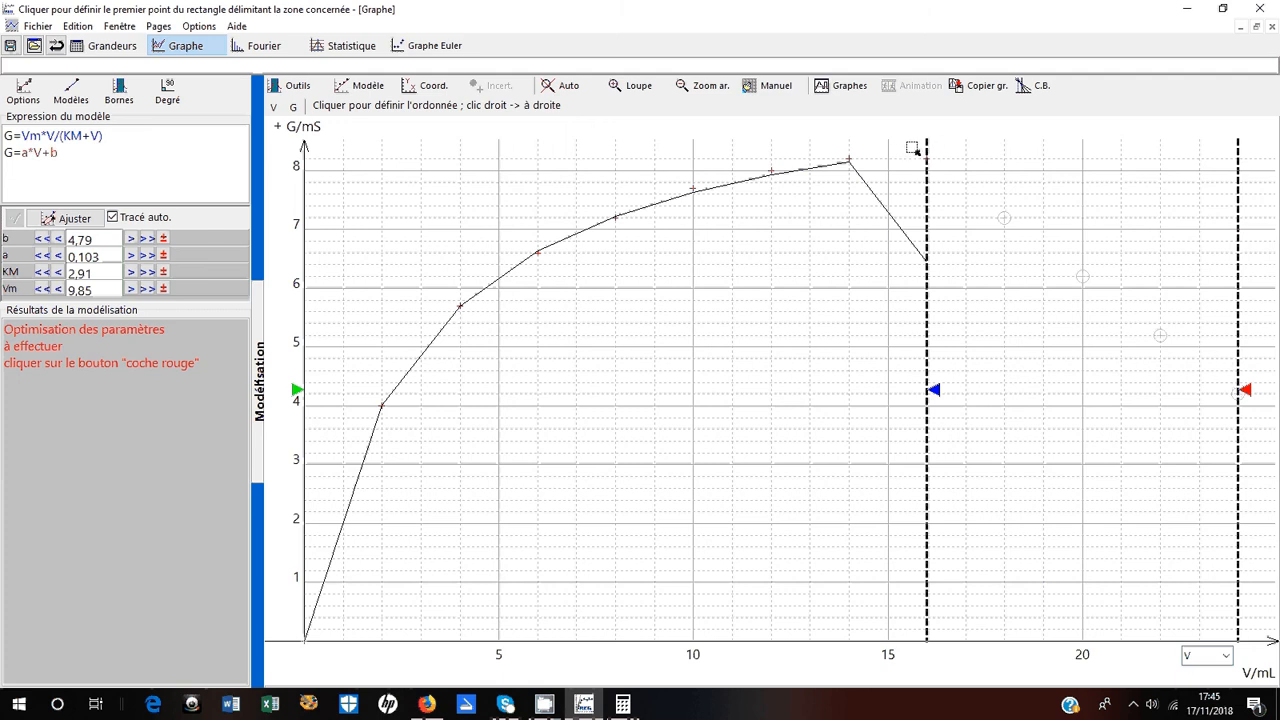
pyautogui.moveTo(914, 147); pyautogui.dragTo(1270, 423)
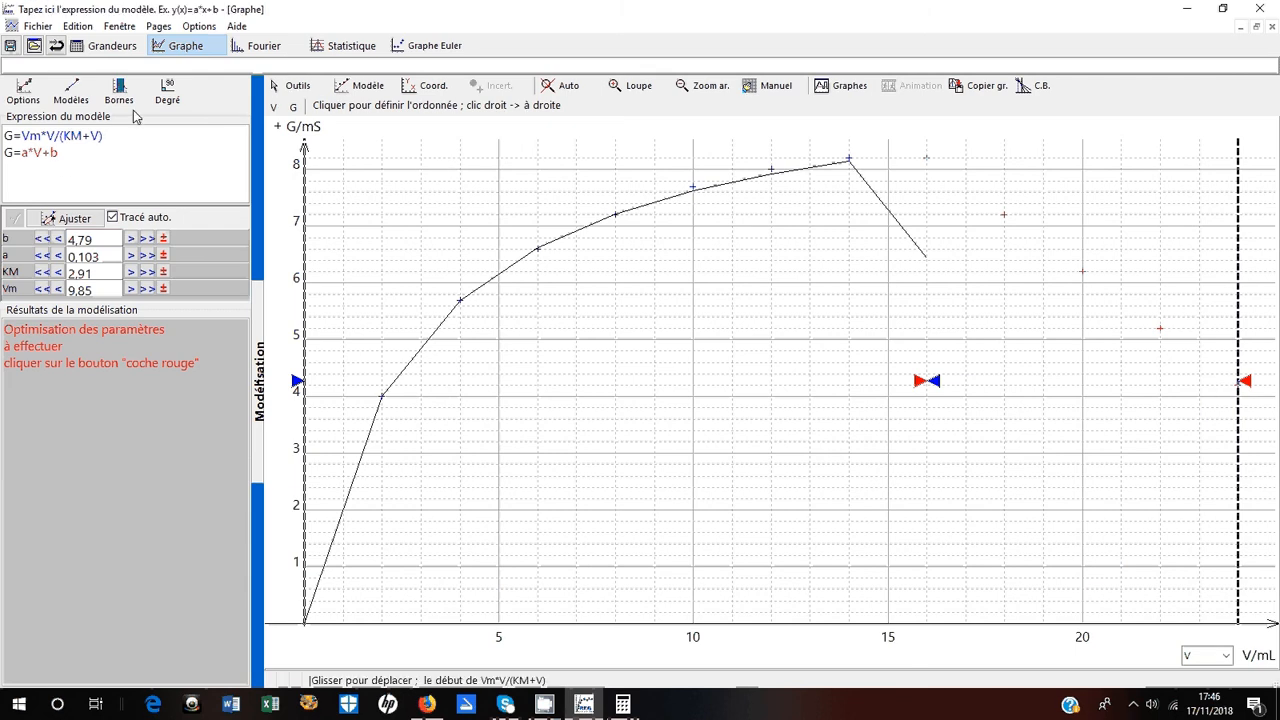
pyautogui.click(72, 220)
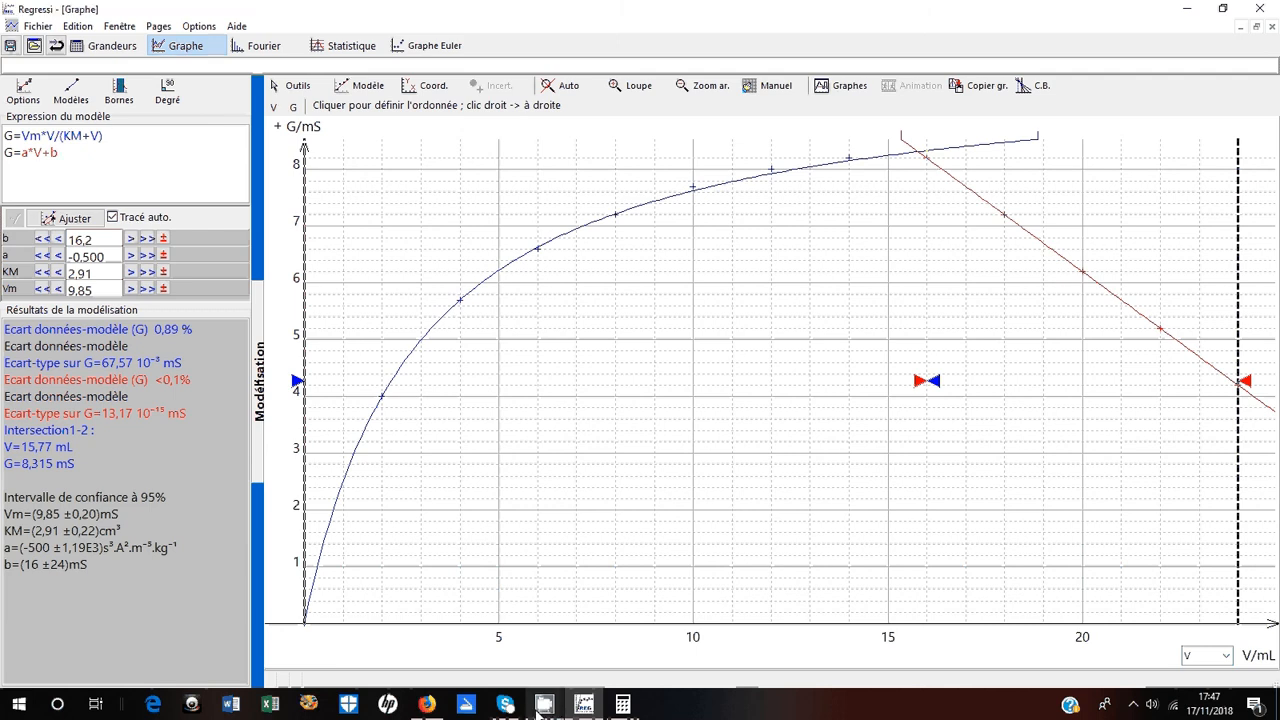
pyautogui.moveTo(544, 704)
pyautogui.click(476, 618)
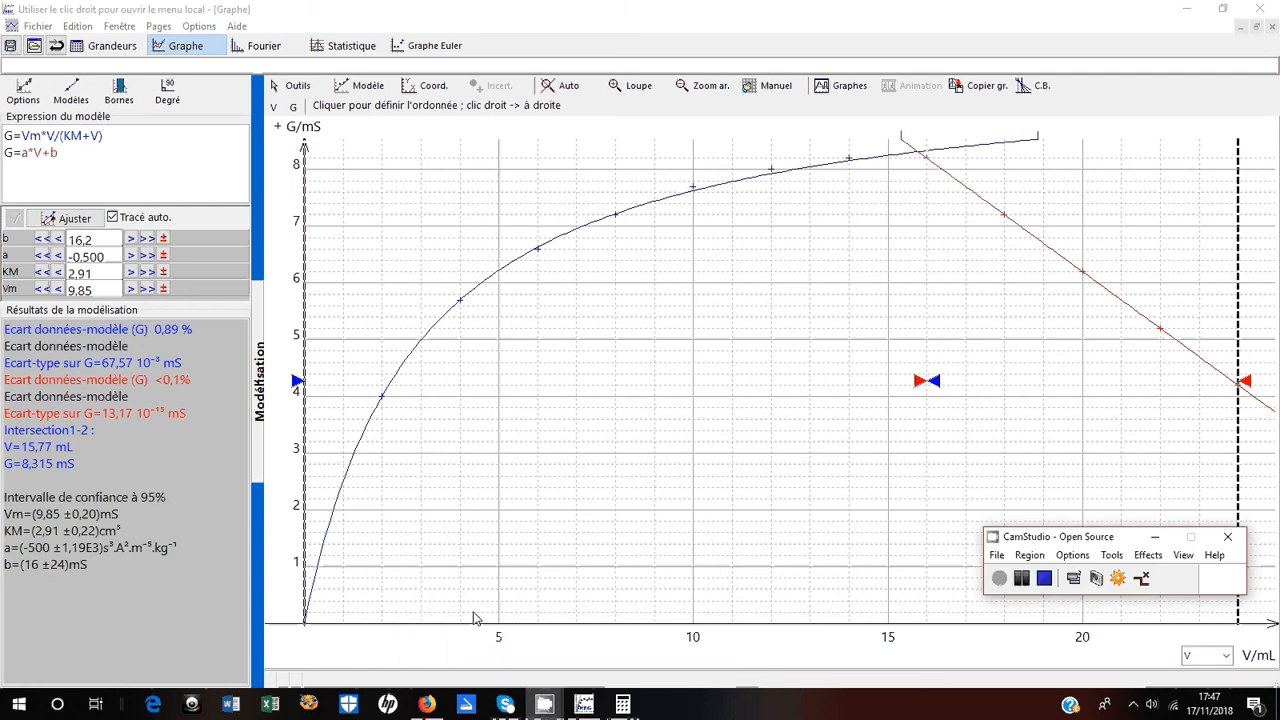